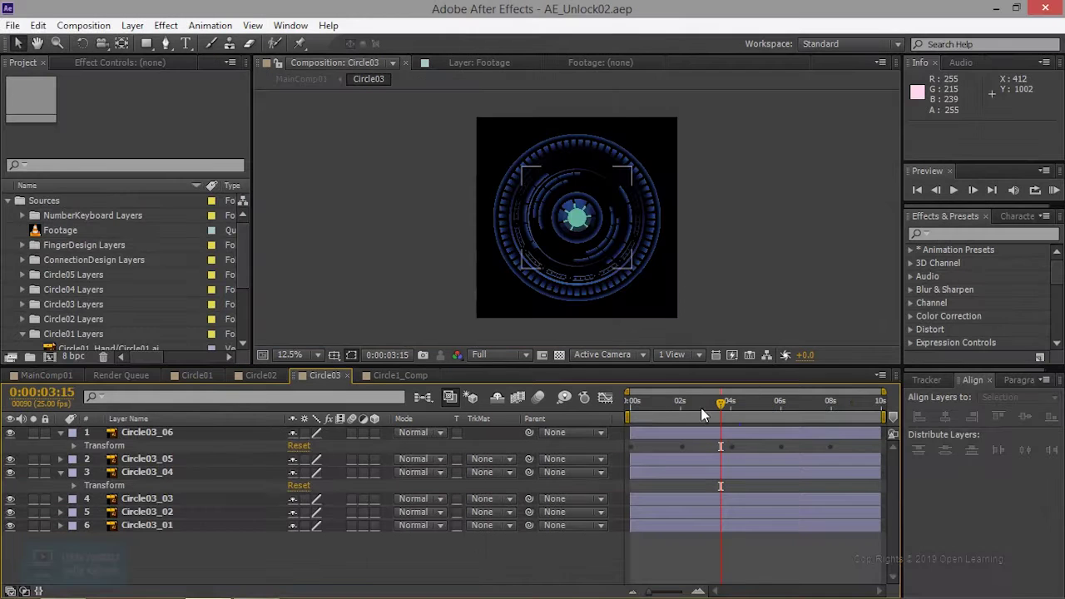
Switch to the MainComp01 timeline and set the viewer preview resolution from Full to Half
click(123, 377)
click(59, 377)
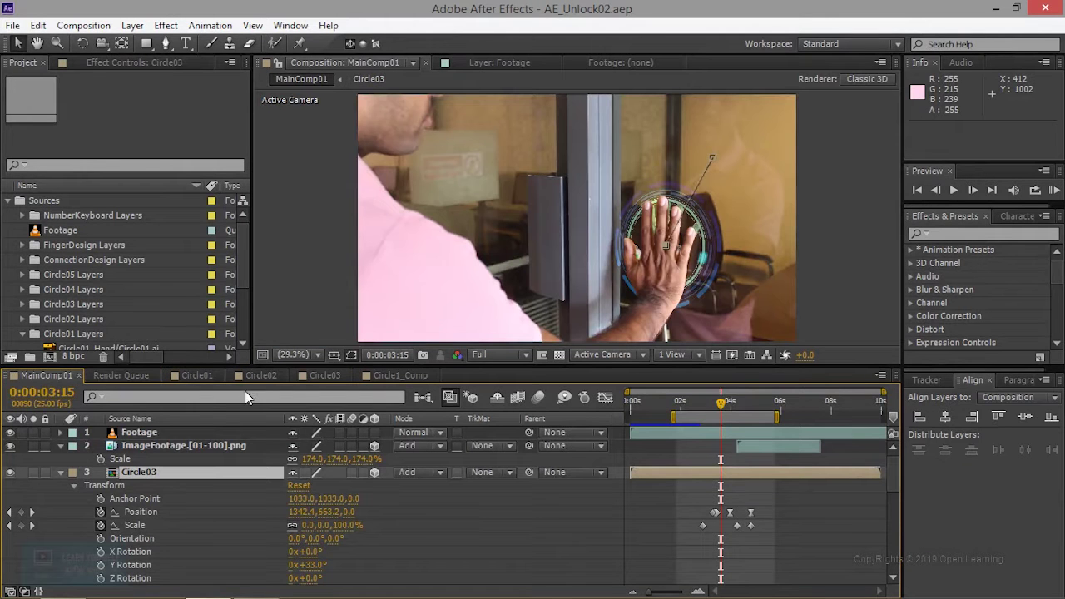
drag(720, 403, 708, 406)
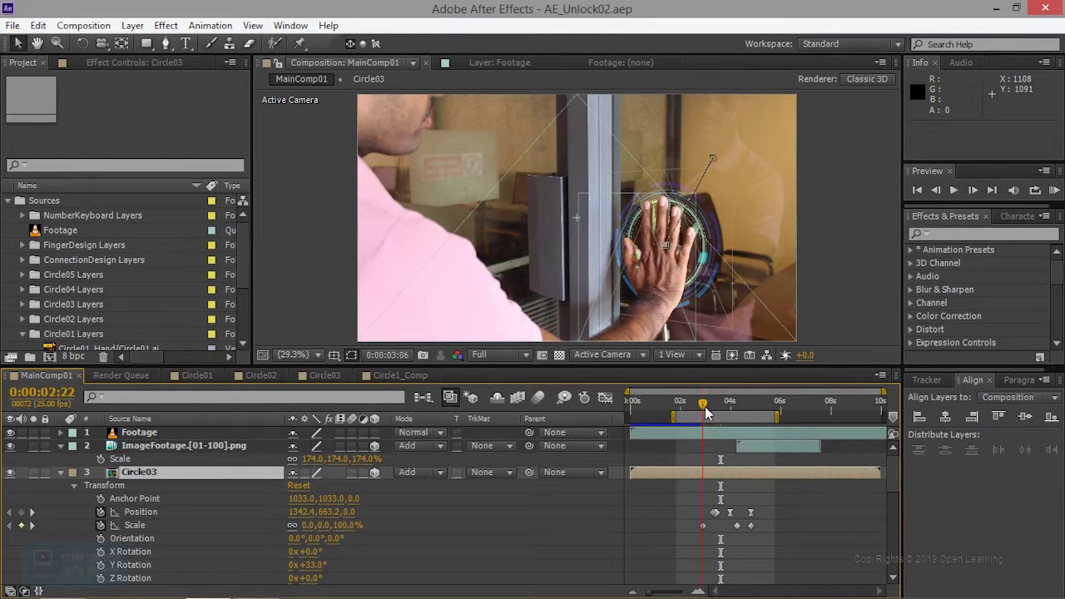
click(500, 355)
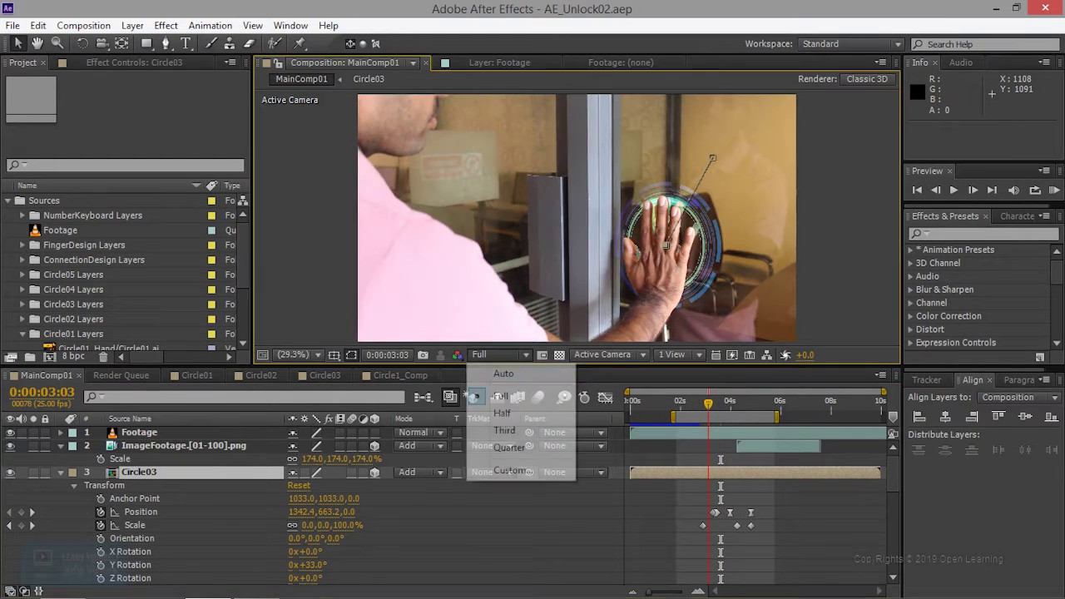
click(518, 414)
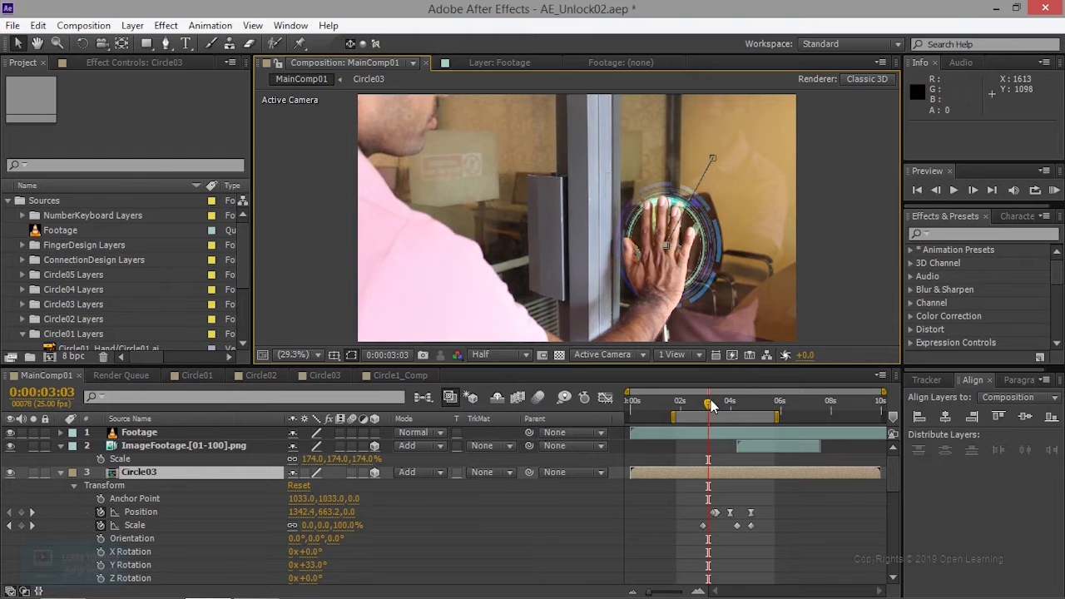
mouse_move(708, 405)
mouse_down()
mouse_move(697, 407)
mouse_move(720, 408)
mouse_up()
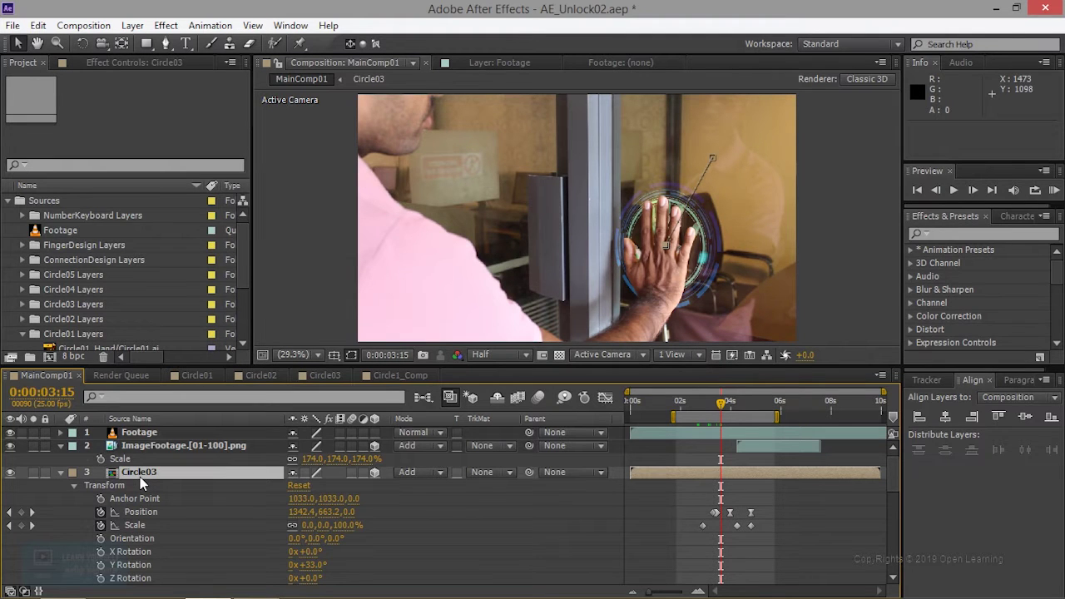
Search Effects & Presets for 'glow' and drop Frischluft FL Glow onto the Circle03 layer
click(943, 233)
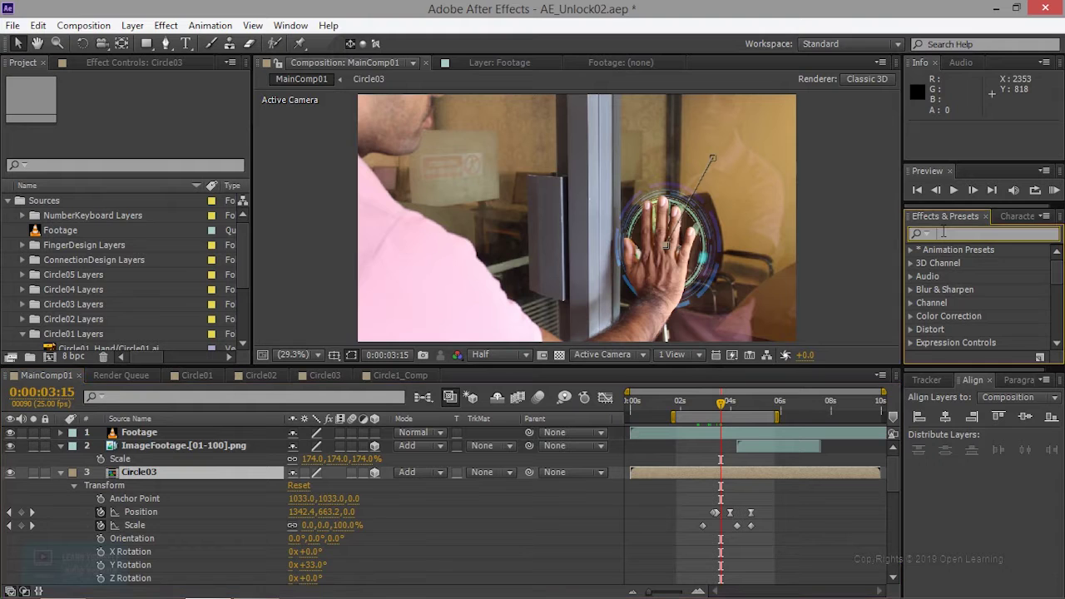
text(glow)
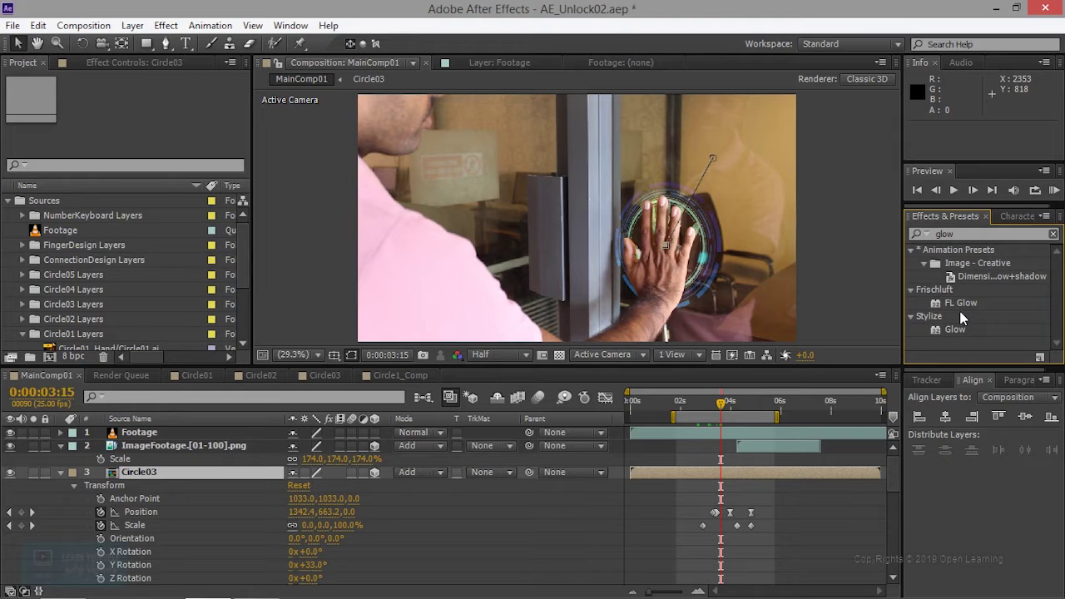
drag(962, 303, 202, 479)
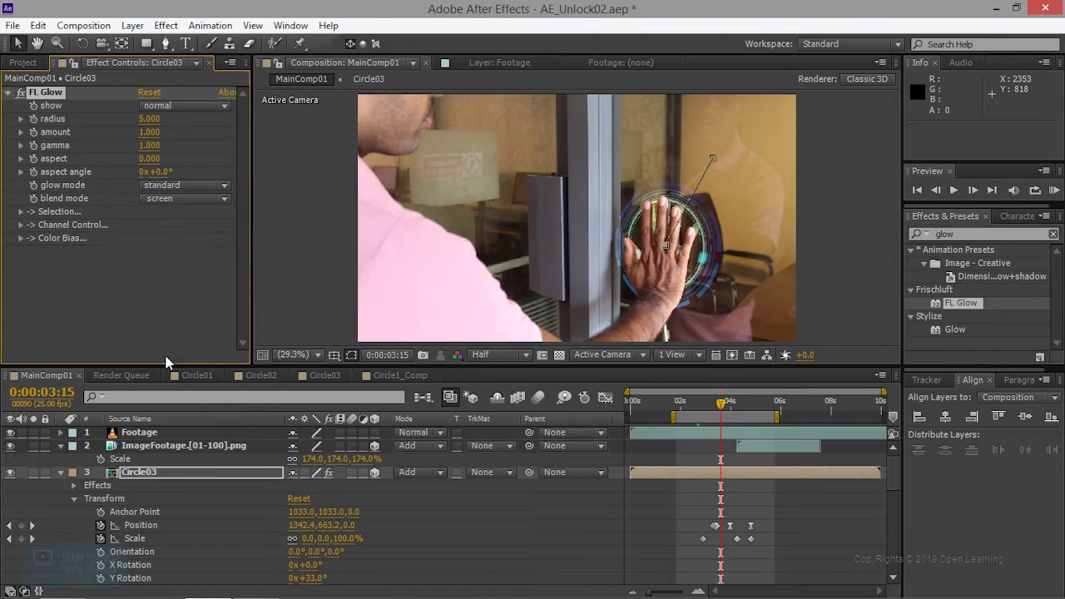
Raise Circle03's FL Glow radius to 13.000 and amount to 2.220, then select the effect
drag(150, 118, 164, 119)
drag(150, 131, 163, 131)
mouse_move(150, 132)
mouse_down()
mouse_move(167, 132)
mouse_move(153, 131)
mouse_up()
click(10, 474)
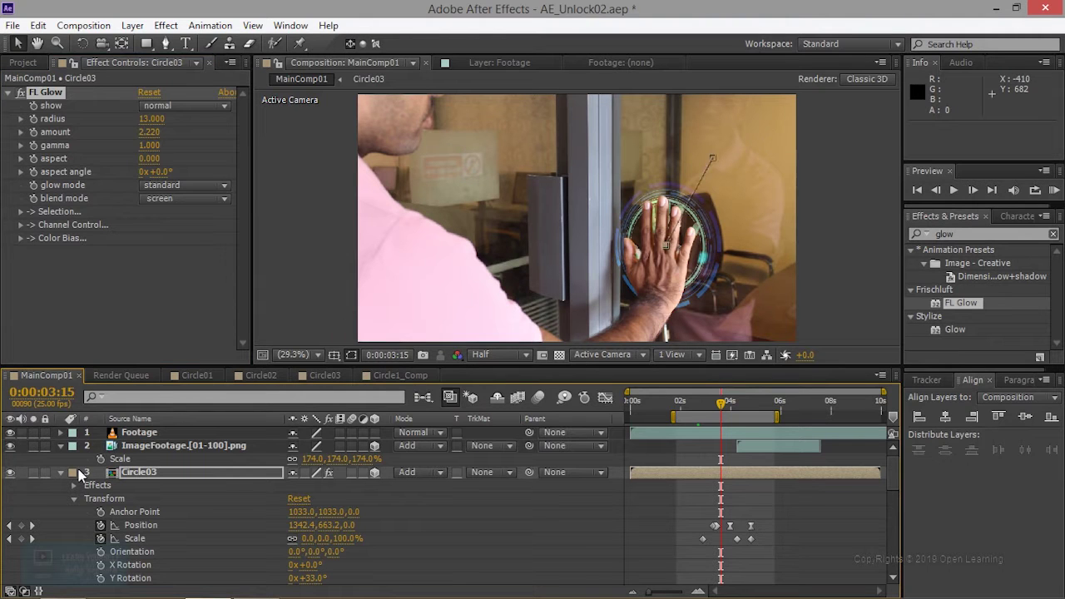
click(51, 97)
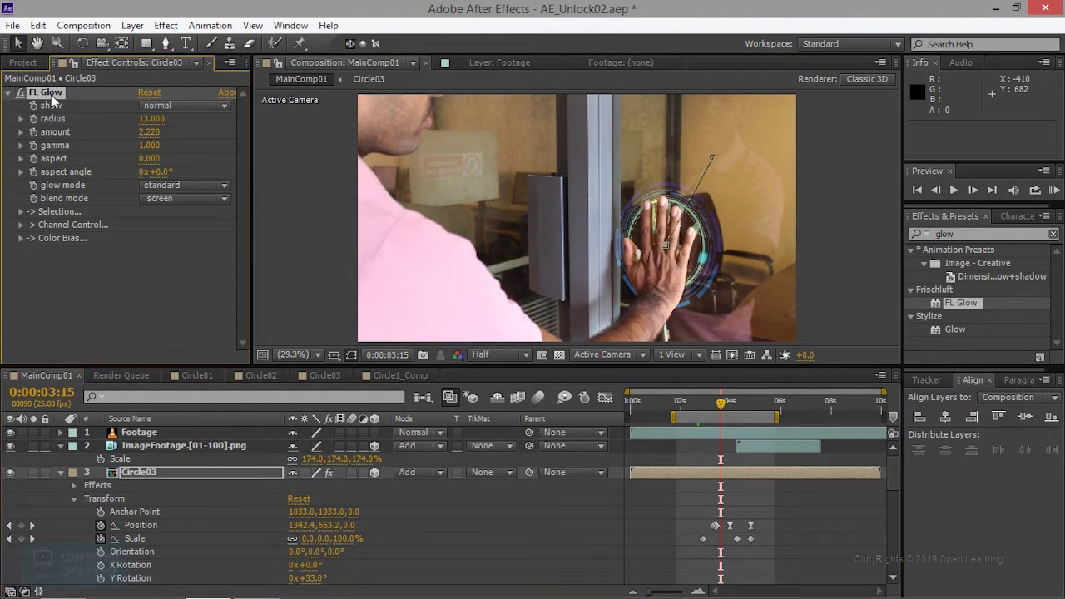
Cut the FL Glow effect from Circle03 and paste it onto the Circle01 layer
key(Delete)
scroll(129, 520, down, 2)
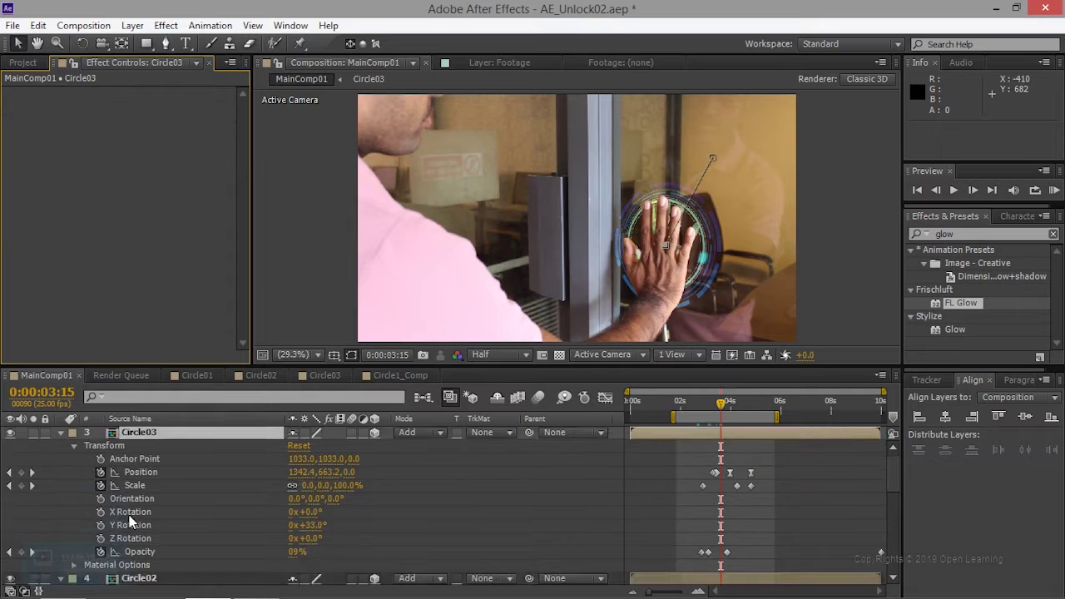
scroll(129, 520, down, 2)
scroll(129, 516, down, 1)
scroll(126, 520, down, 3)
scroll(125, 520, up, 1)
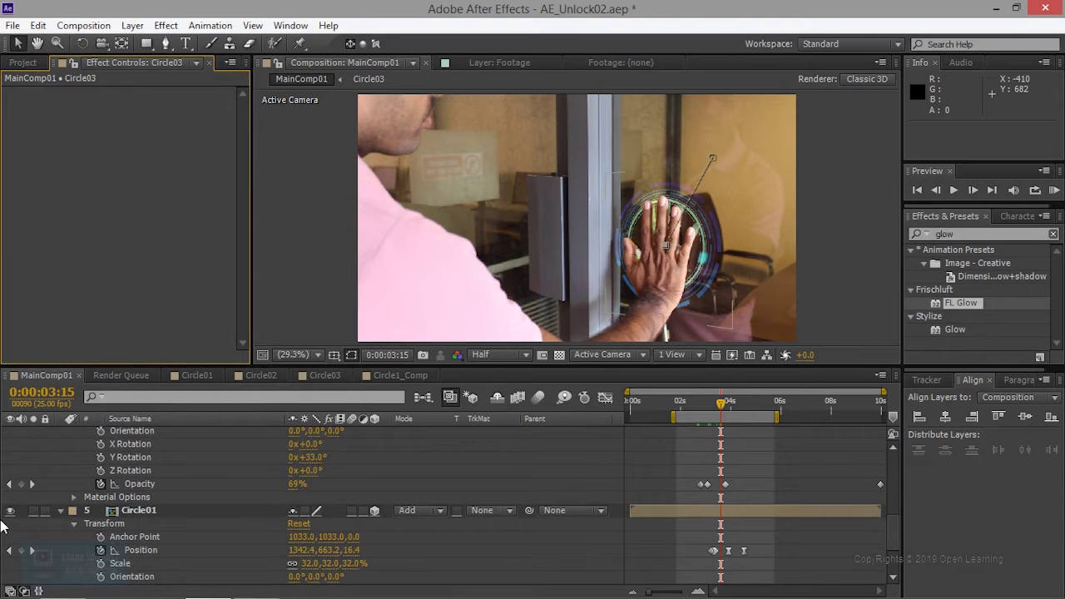
click(11, 513)
click(11, 513)
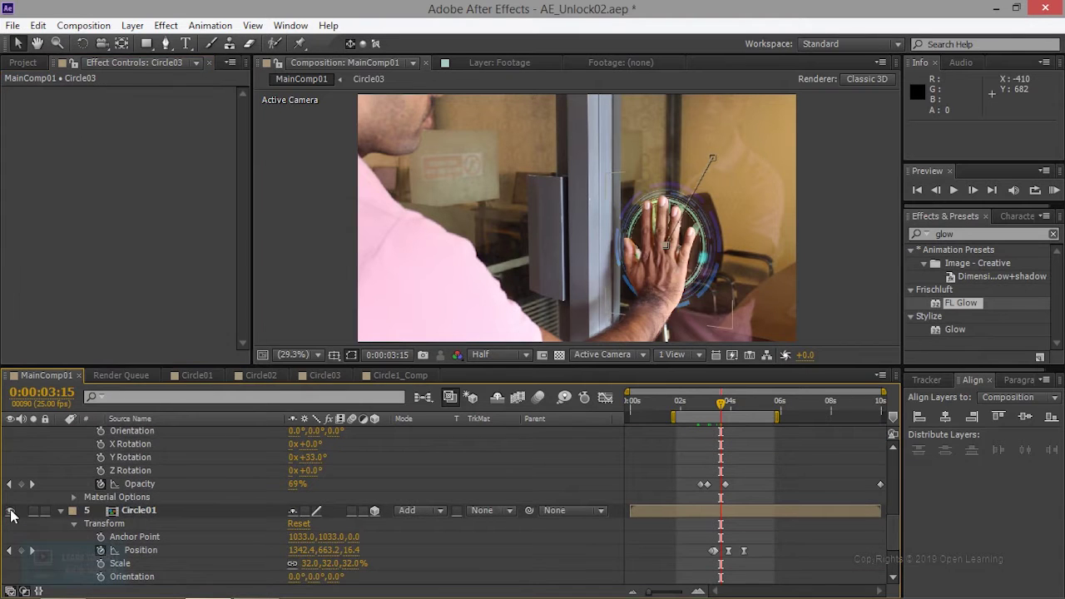
click(129, 511)
key(ctrl+alt+shift+e)
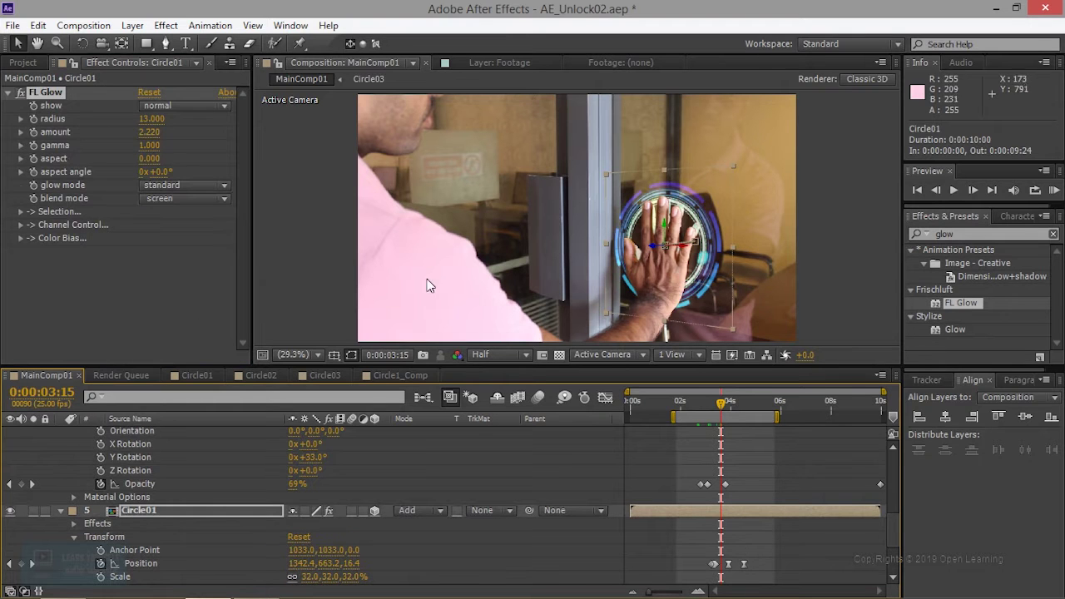
scroll(681, 304, up, 4)
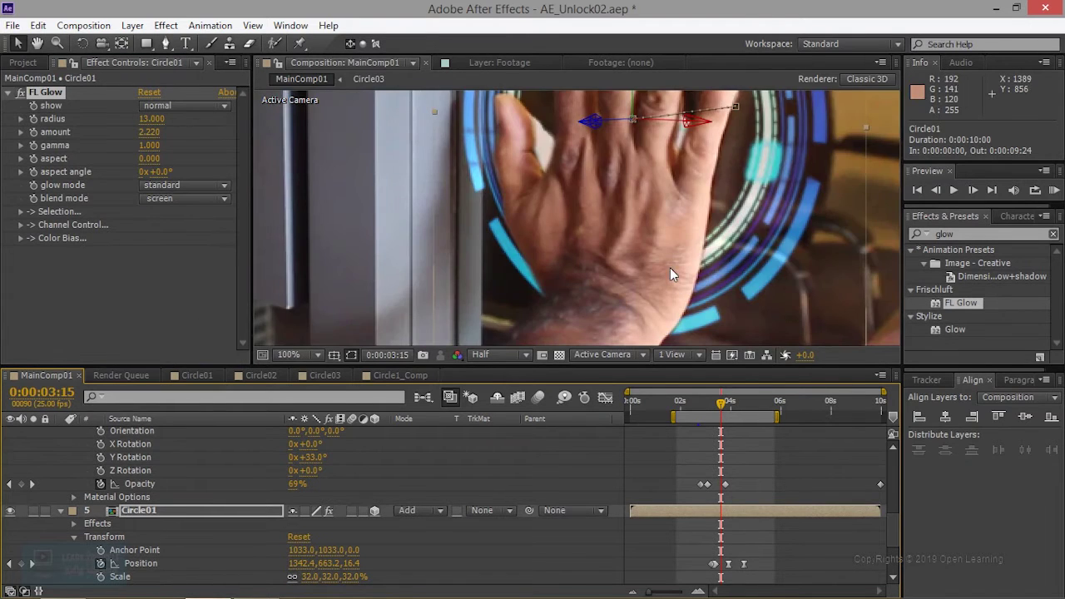
scroll(671, 270, down, 2)
drag(666, 257, 633, 334)
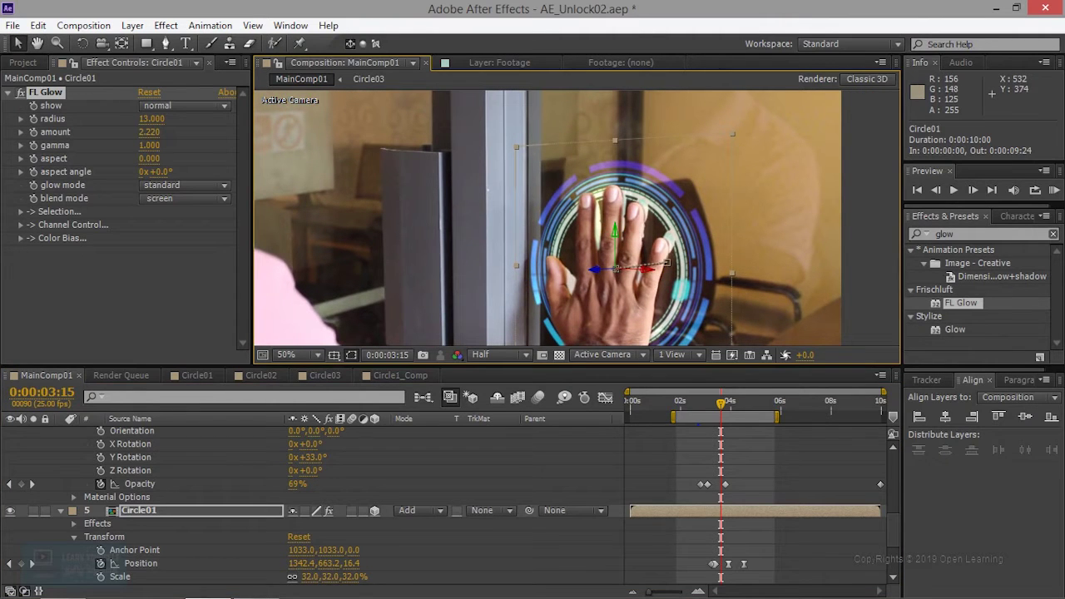
Set Circle01's FL Glow radius to 10 and amount to 2
mouse_move(151, 118)
mouse_down()
mouse_move(116, 118)
mouse_move(167, 118)
mouse_up()
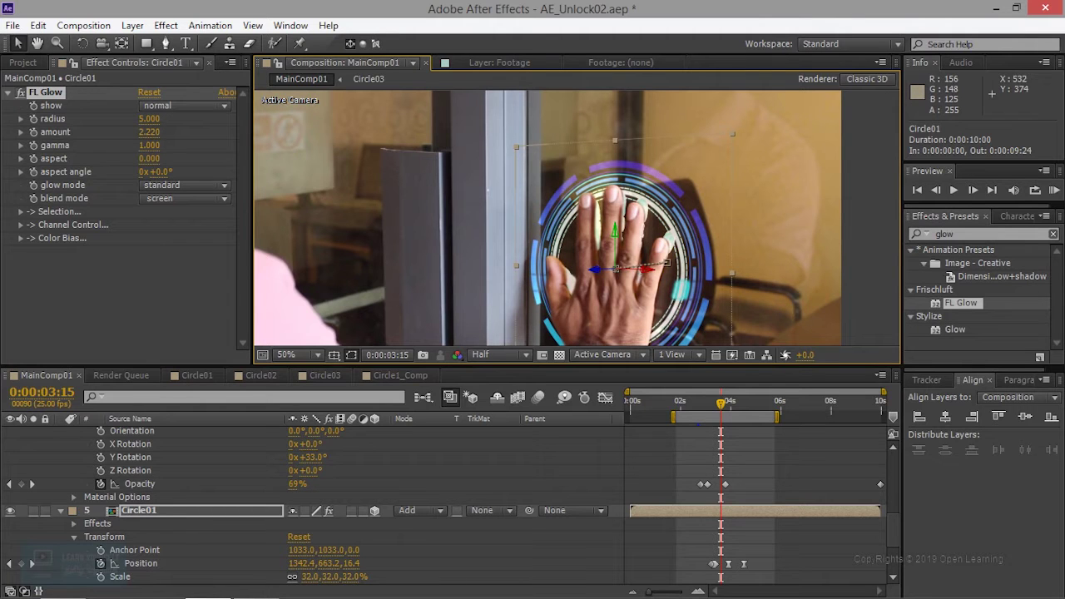
mouse_move(150, 118)
mouse_down()
mouse_move(166, 118)
mouse_move(141, 118)
mouse_up()
click(150, 119)
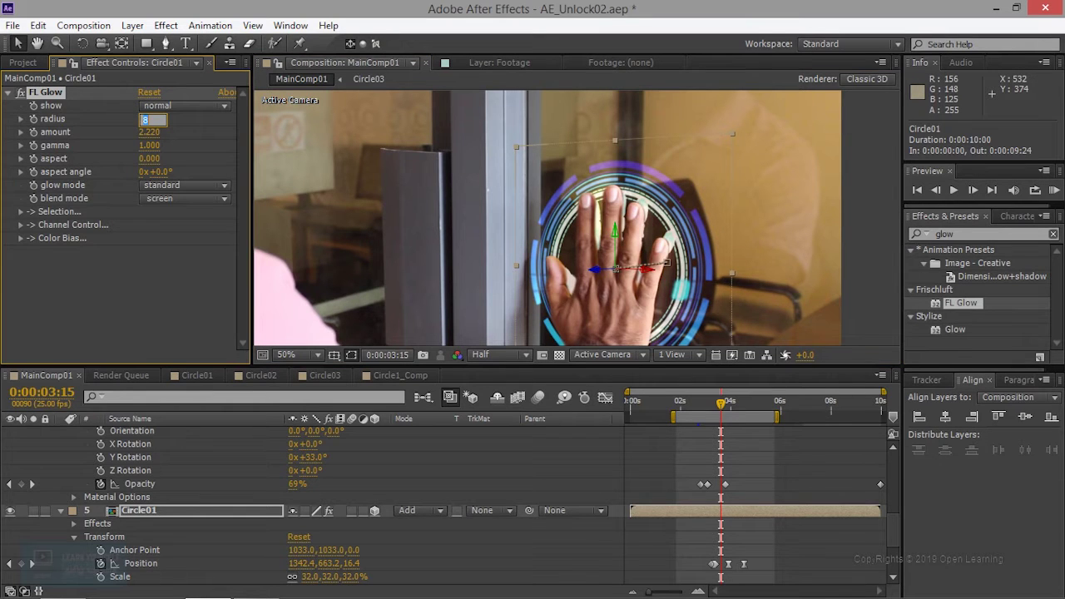
text(10)
key(Return)
mouse_move(150, 131)
mouse_down()
mouse_move(167, 132)
mouse_move(150, 131)
mouse_up()
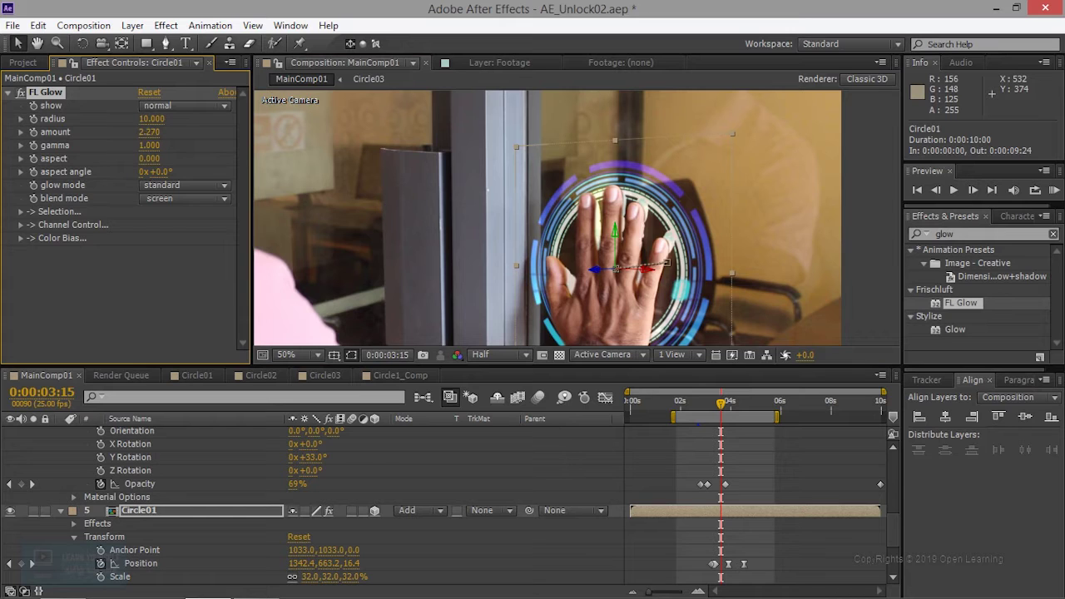
click(152, 131)
text(2.2)
key(Return)
click(152, 132)
text(2)
key(Return)
Undo the gamma change, set the glow aspect to 0, and check a later frame
mouse_move(150, 145)
mouse_down()
mouse_move(200, 145)
mouse_move(156, 144)
mouse_move(188, 153)
mouse_up()
key(ctrl+z)
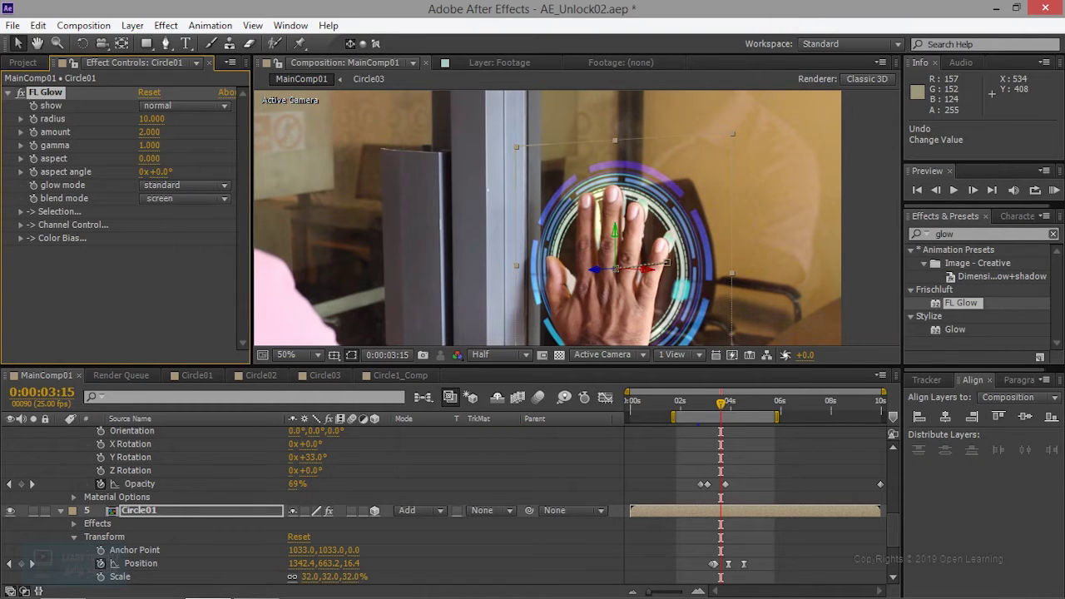
drag(150, 158, 268, 277)
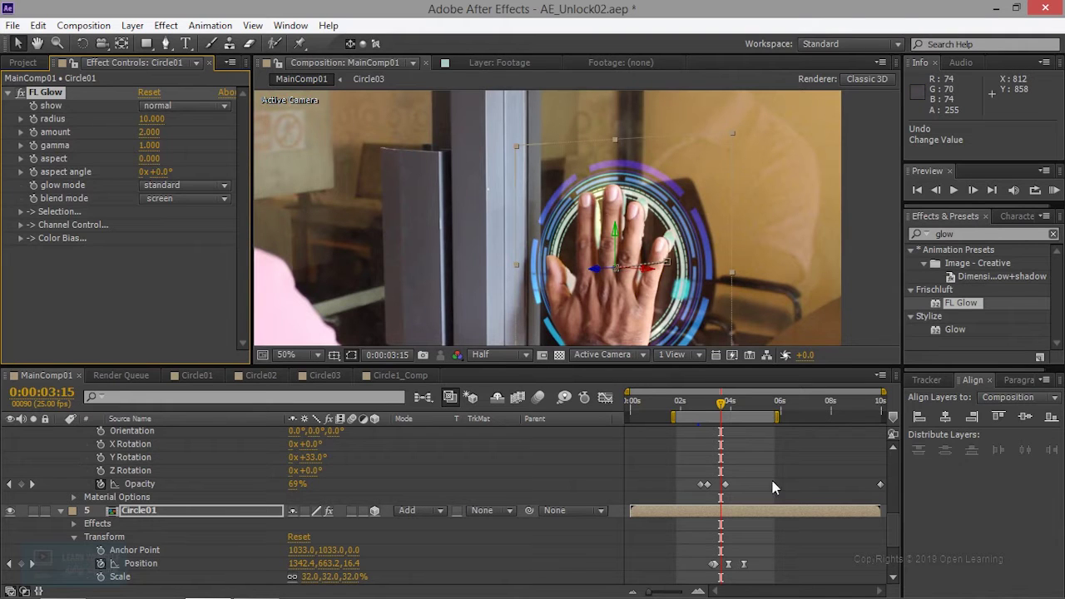
drag(723, 410, 773, 413)
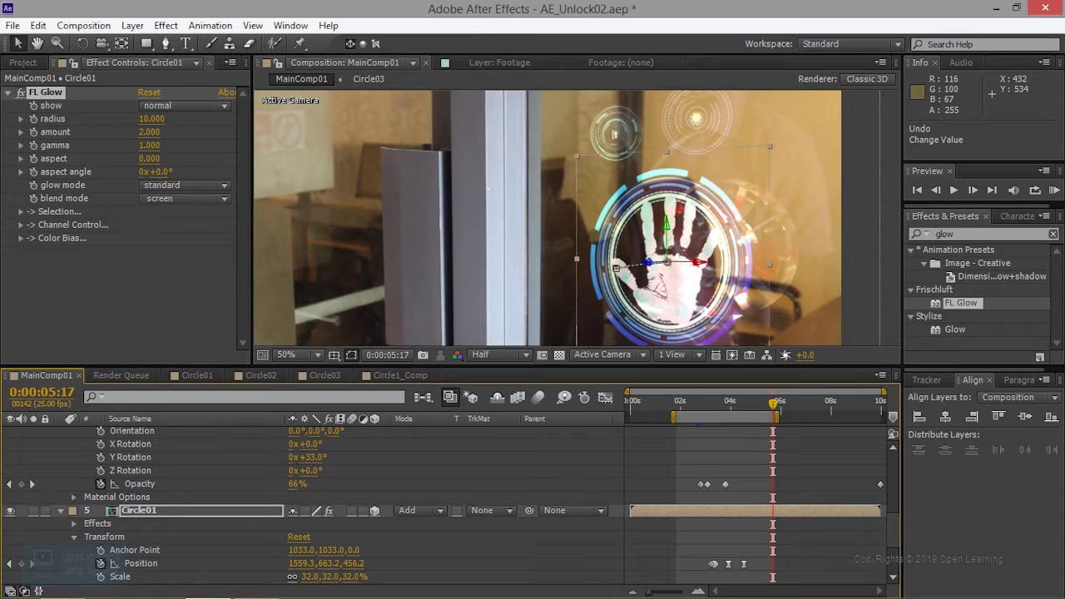
Set Circle01's FL Glow to radius 3 and amount 1, toggling the effect to compare
key(ctrl+z)
click(150, 132)
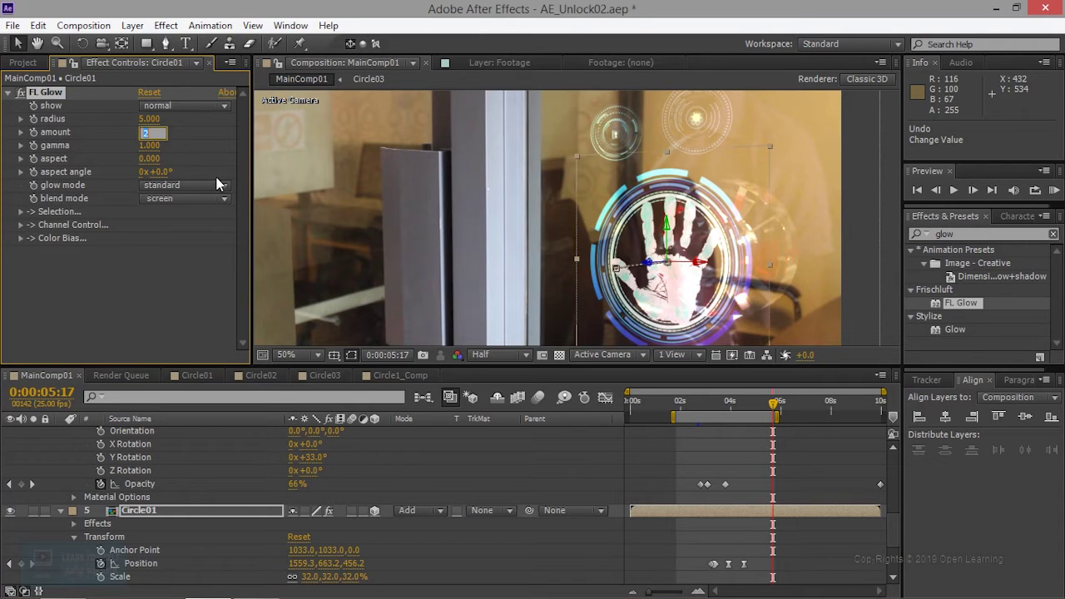
text(1)
key(Return)
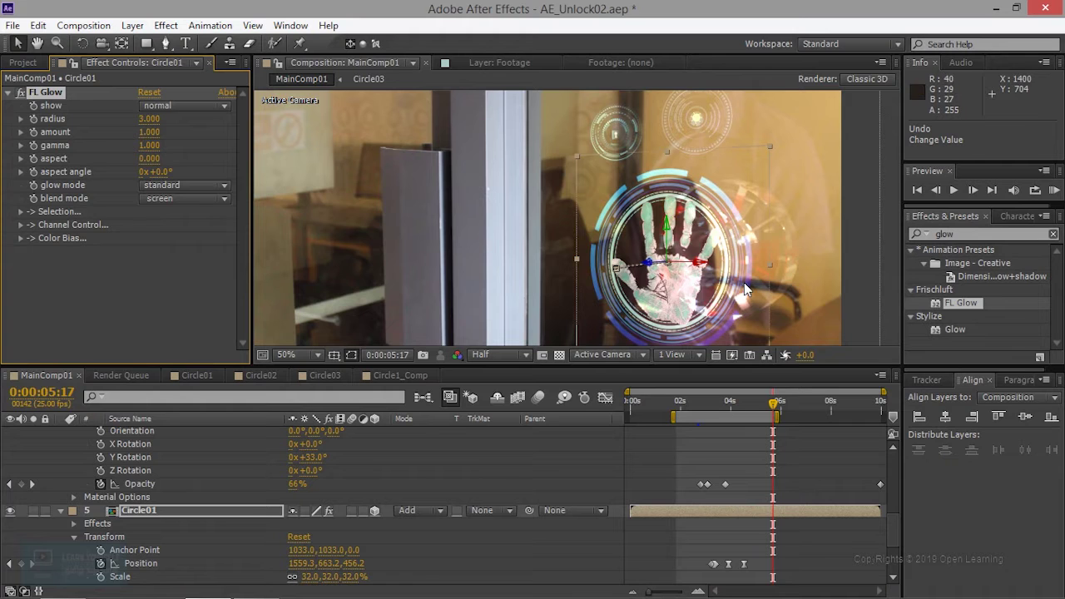
click(21, 92)
click(21, 92)
Paste the copied FL Glow onto the Circle02 and Circle03 layers
scroll(206, 515, up, 4)
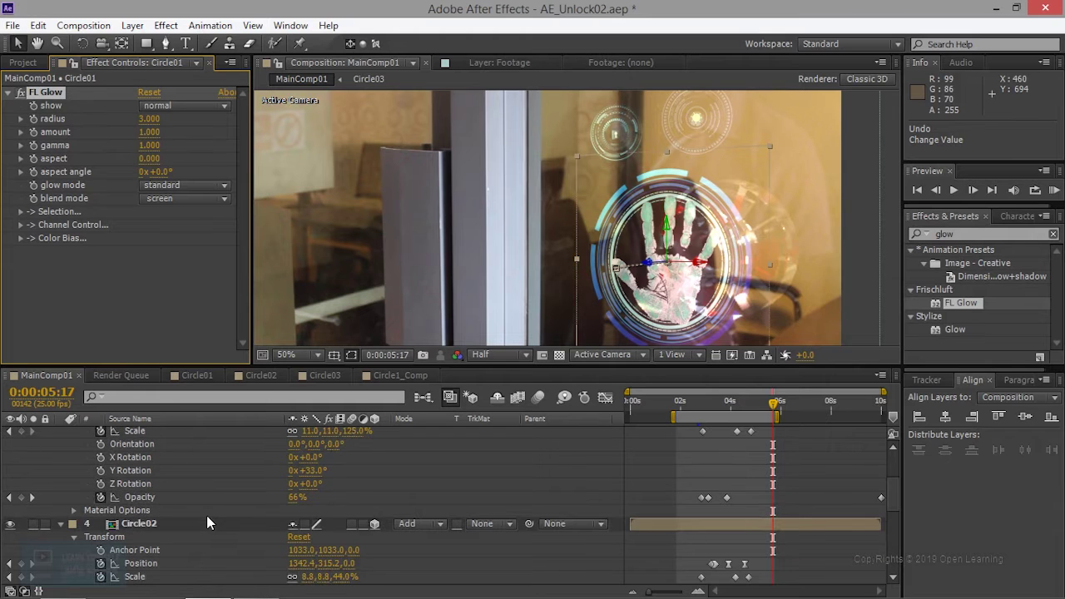
click(139, 524)
key(ctrl+v)
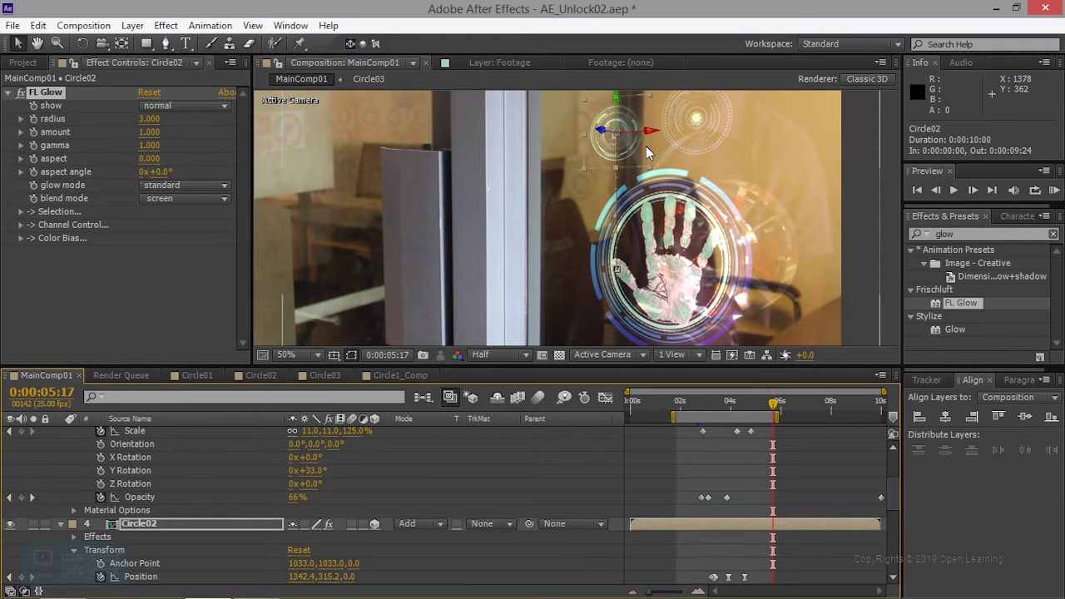
scroll(175, 491, up, 3)
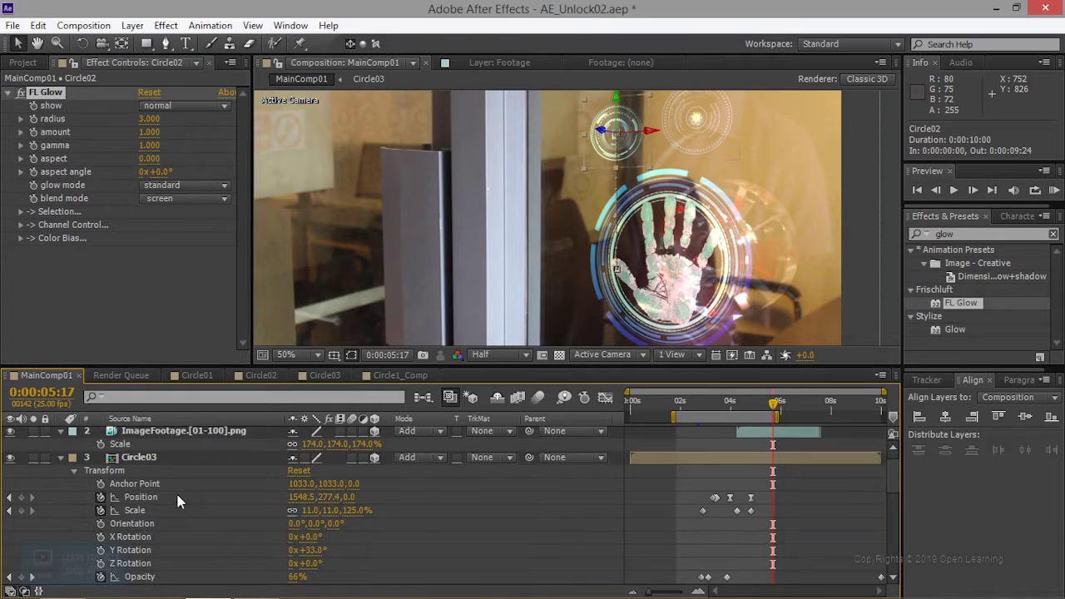
click(148, 456)
key(ctrl+v)
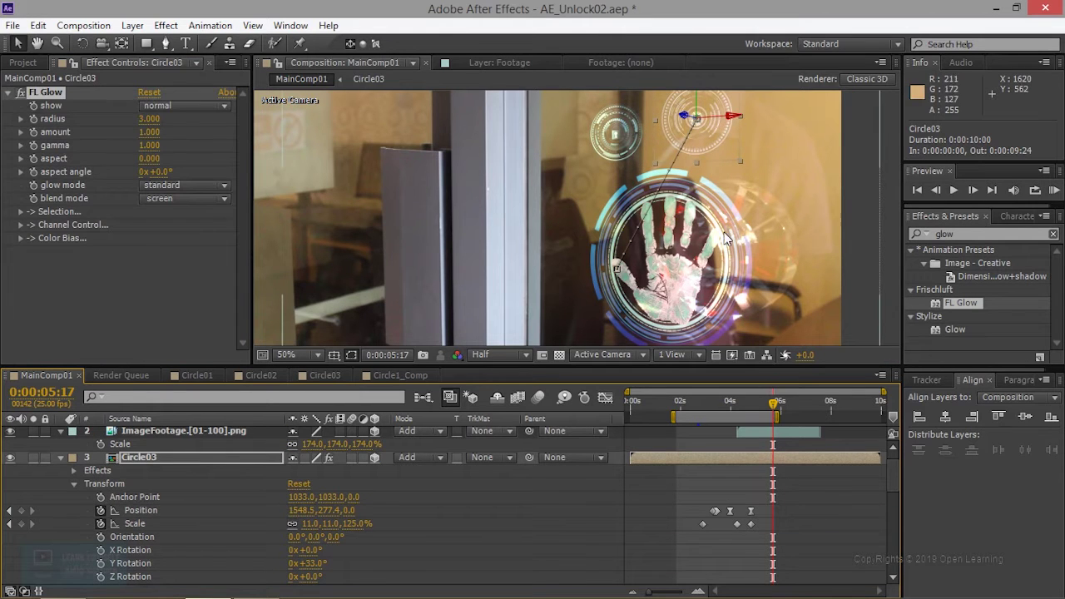
scroll(724, 247, down, 1)
scroll(724, 249, up, 1)
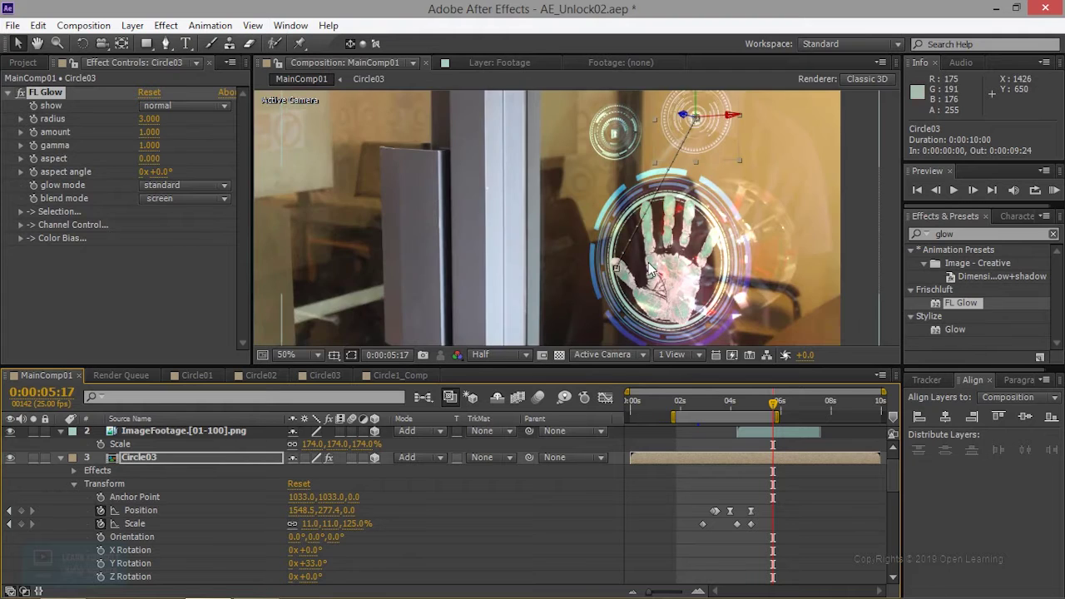
drag(675, 290, 576, 247)
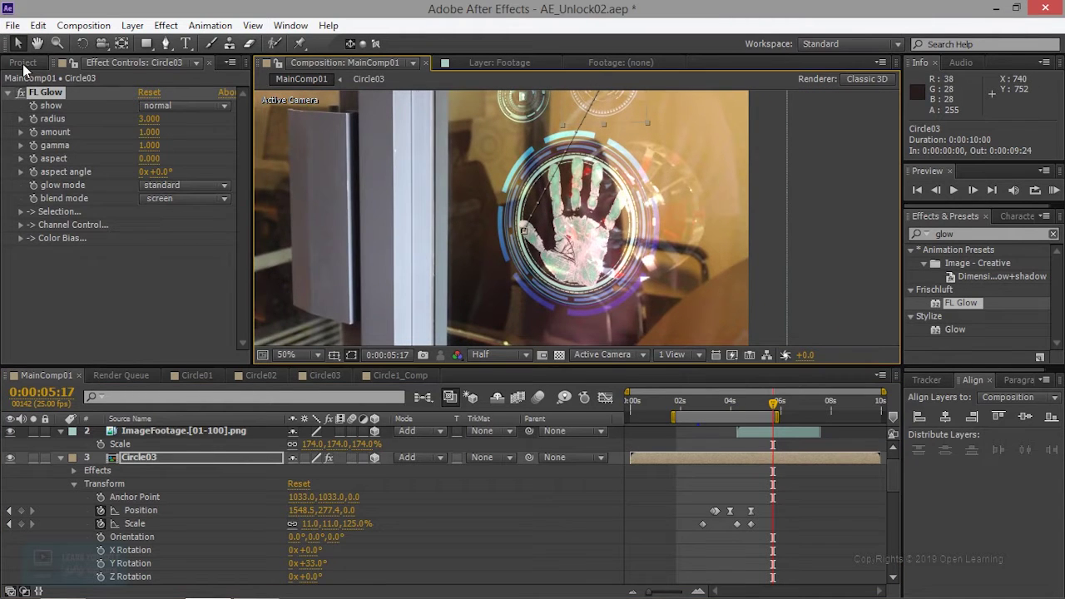
Collapse the Circle03, Circle02, Circle01 and ImageFootage layer properties in the timeline
click(23, 62)
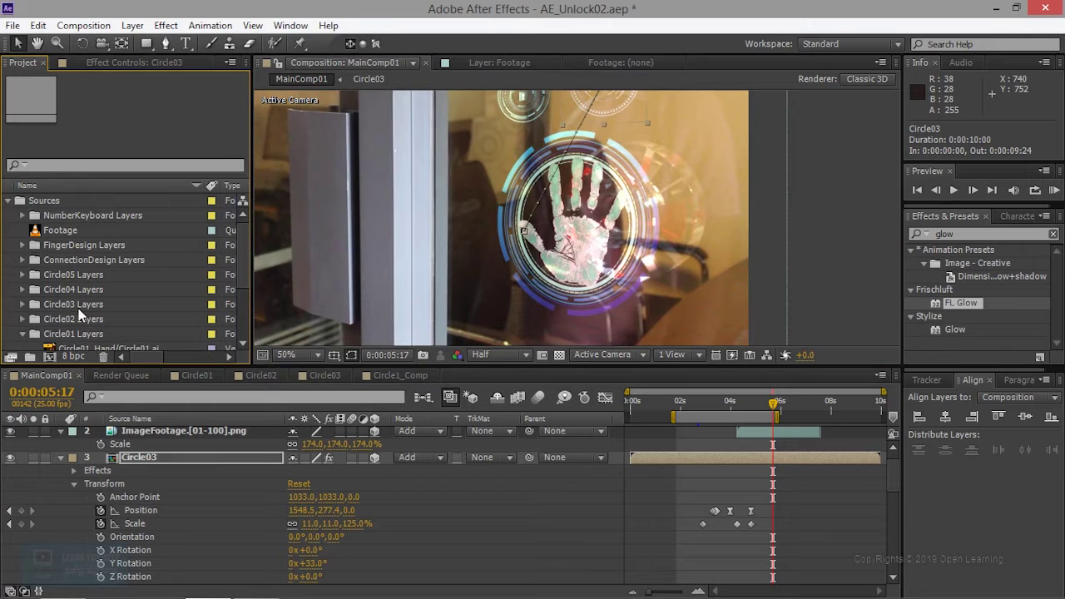
click(61, 459)
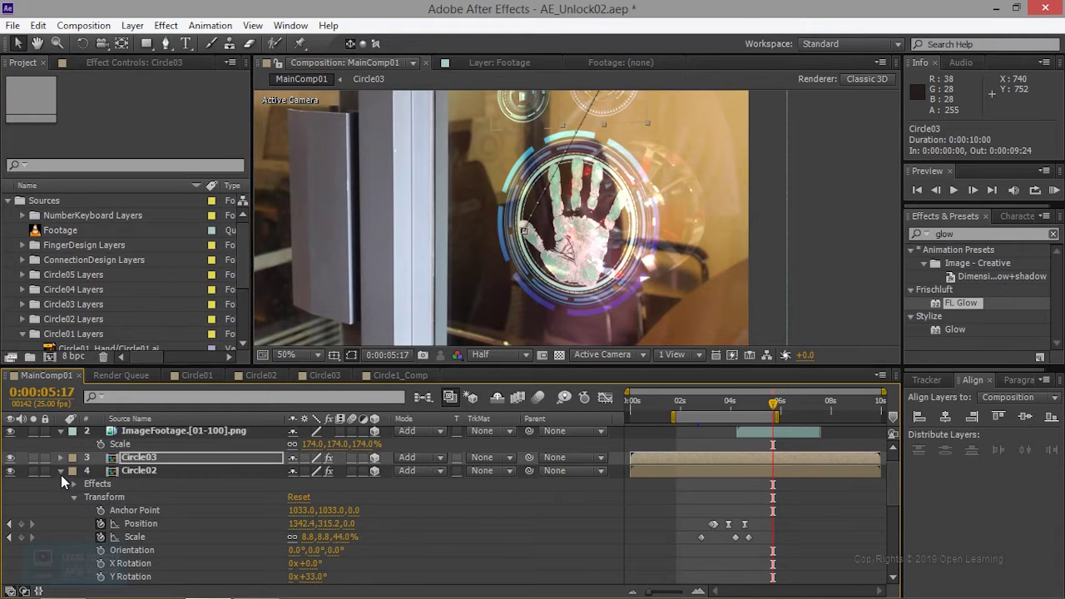
click(60, 471)
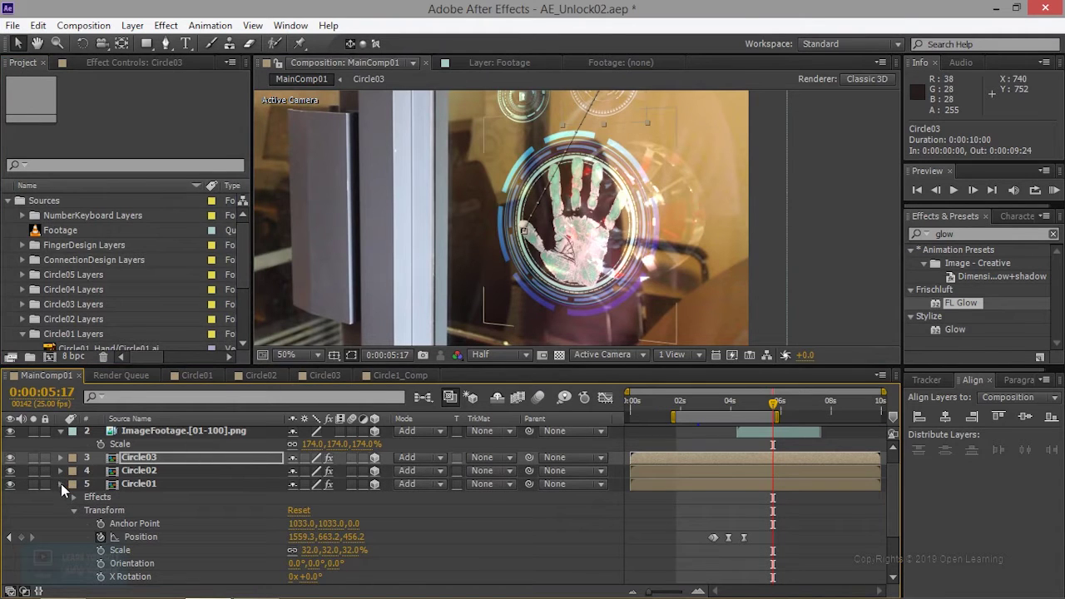
click(61, 483)
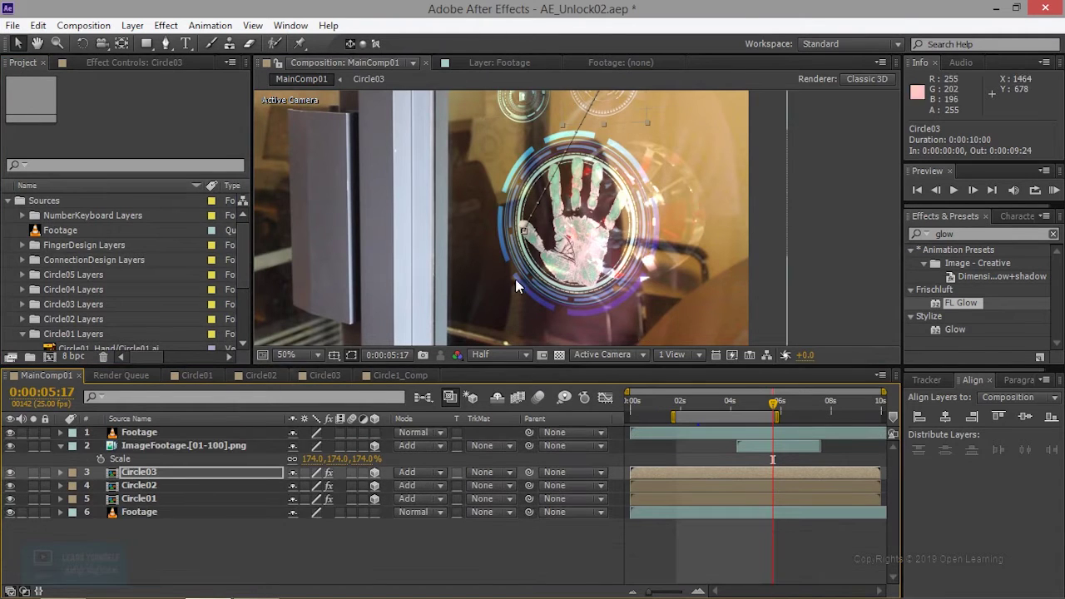
click(60, 447)
click(114, 537)
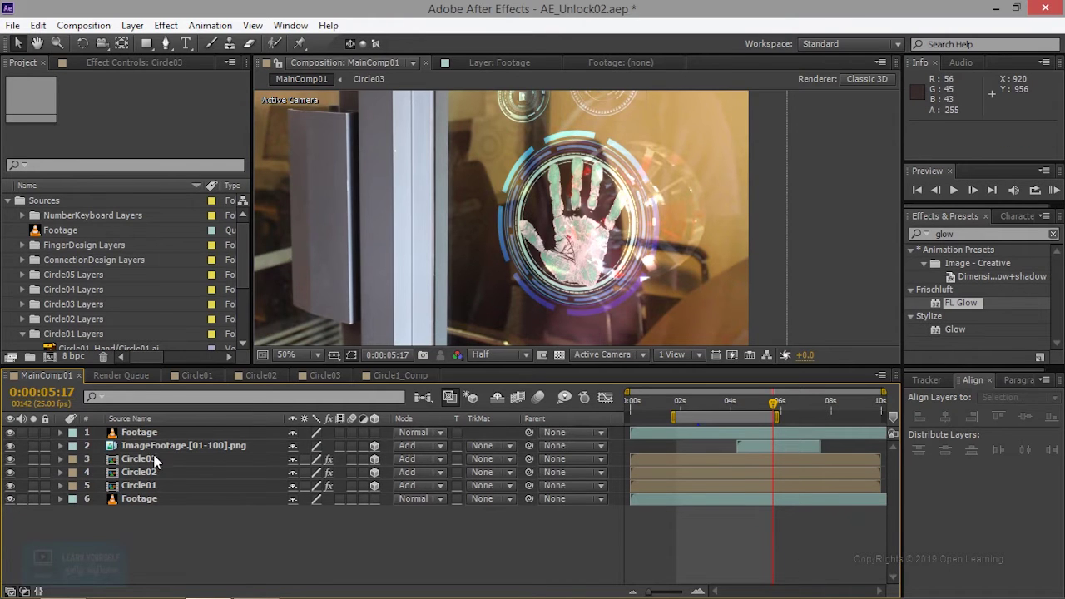
Expand the Composition folder and drag the Circle04 comp into MainComp01 above Circle03
click(74, 290)
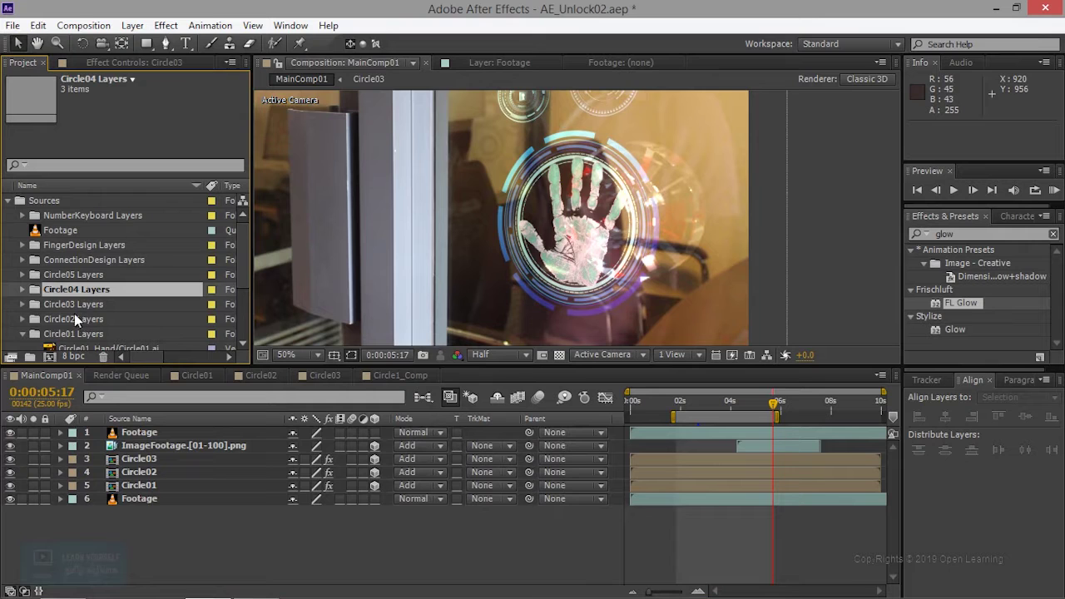
click(23, 304)
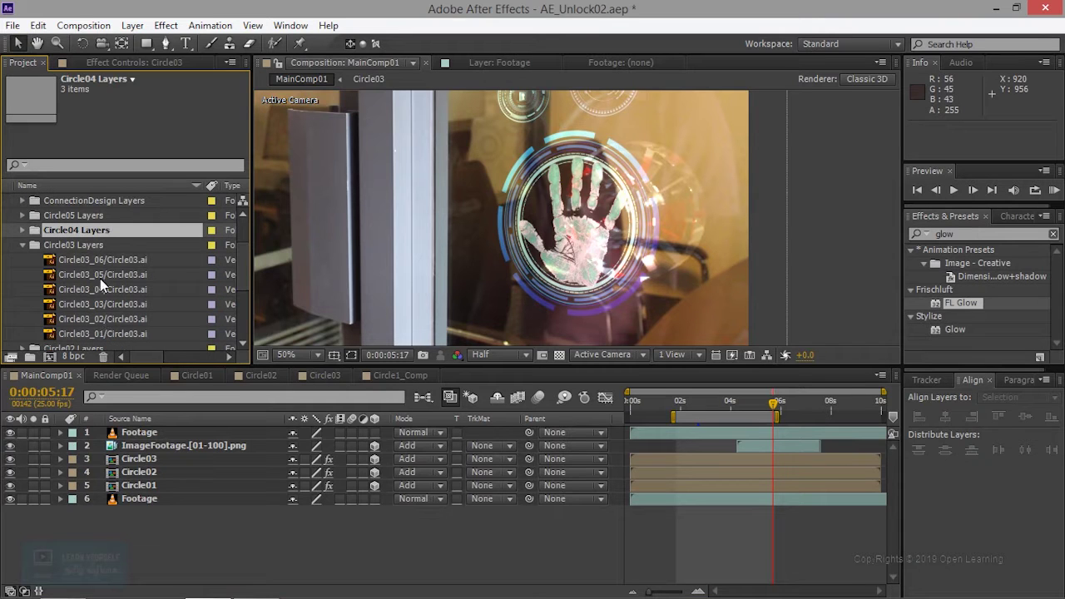
click(22, 244)
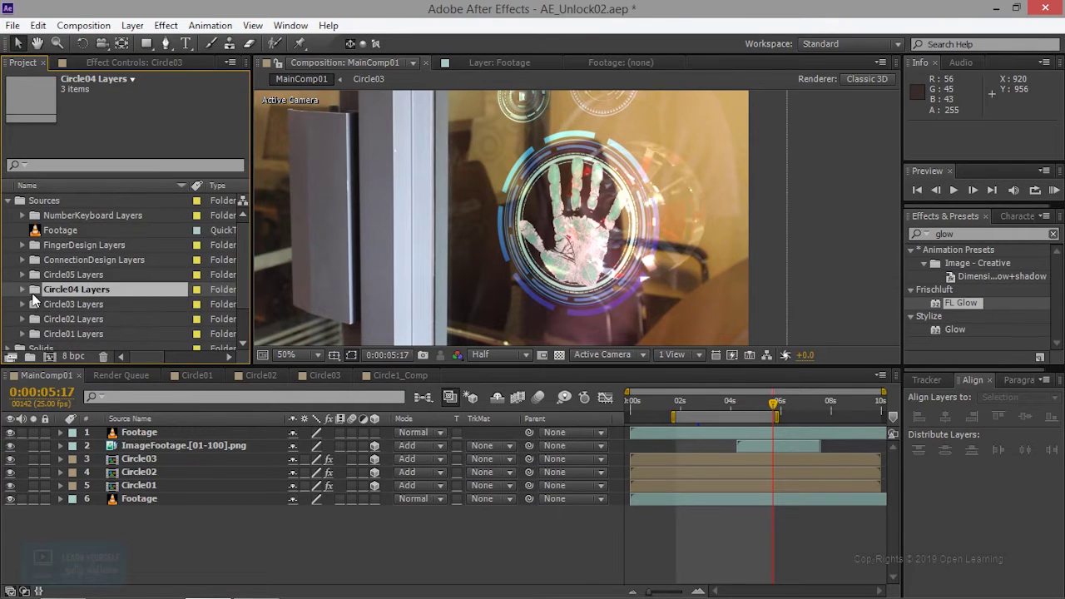
click(6, 204)
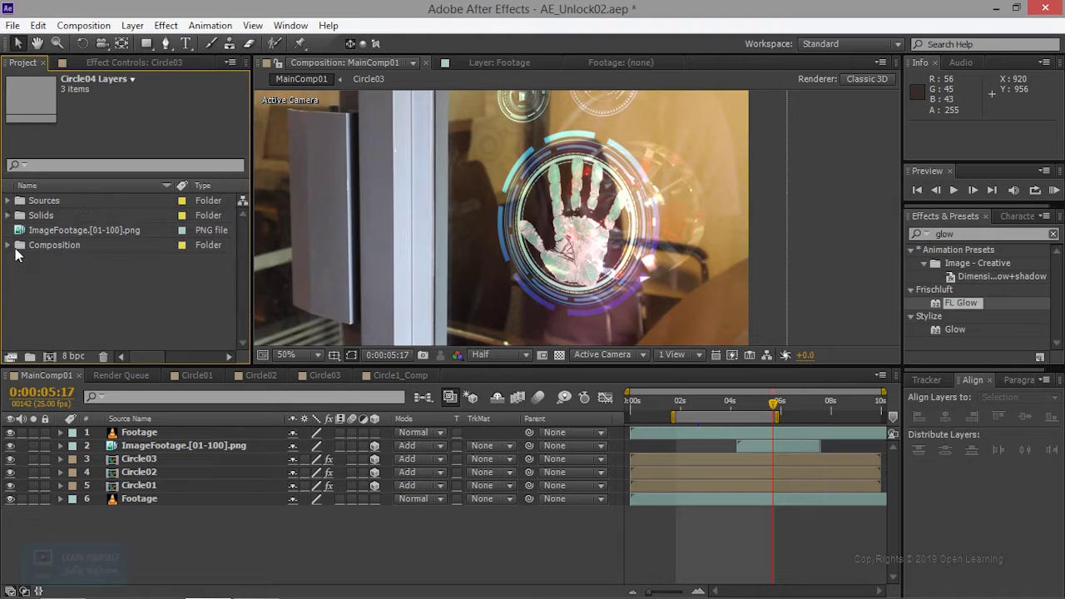
click(10, 245)
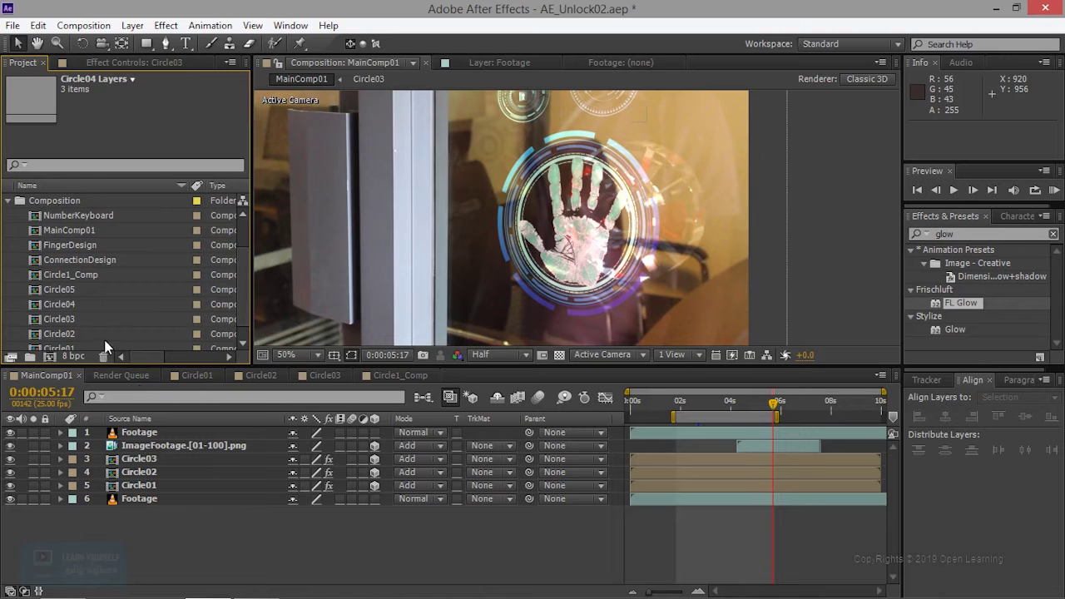
drag(63, 304, 108, 460)
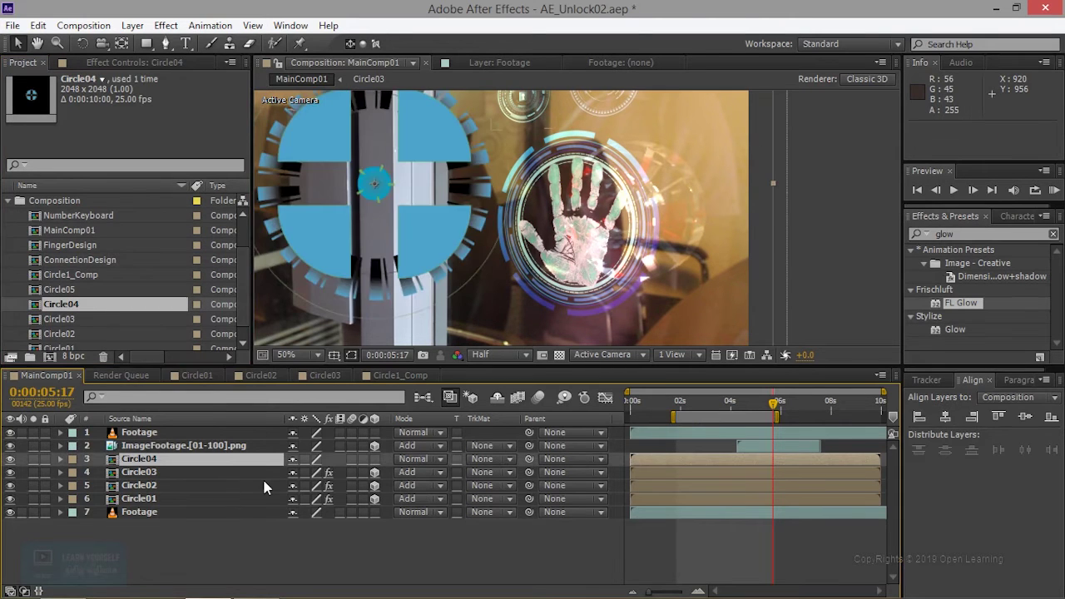
scroll(482, 275, down, 2)
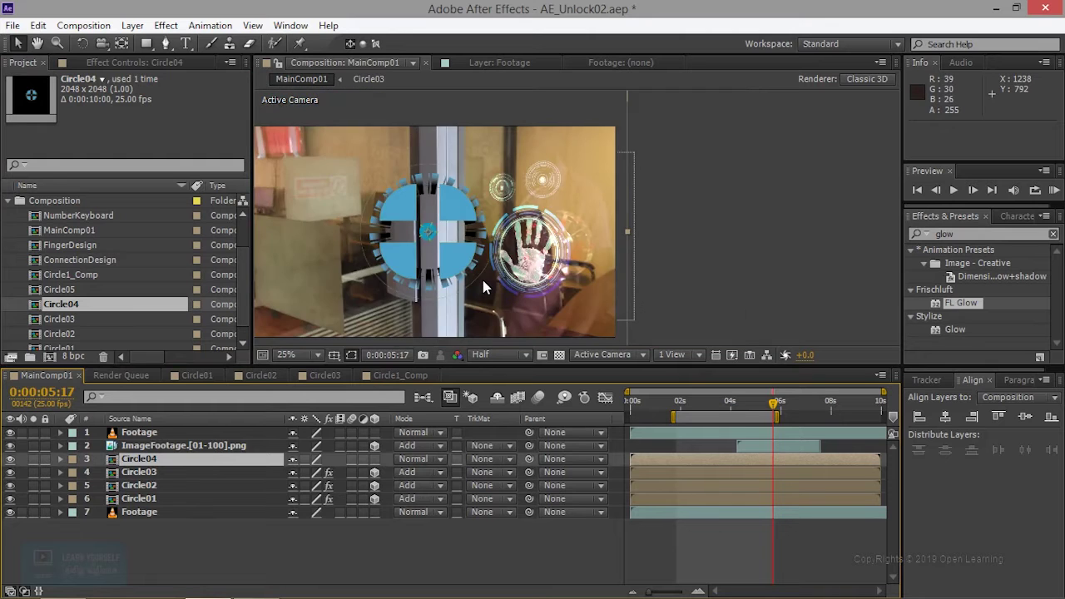
scroll(483, 281, up, 2)
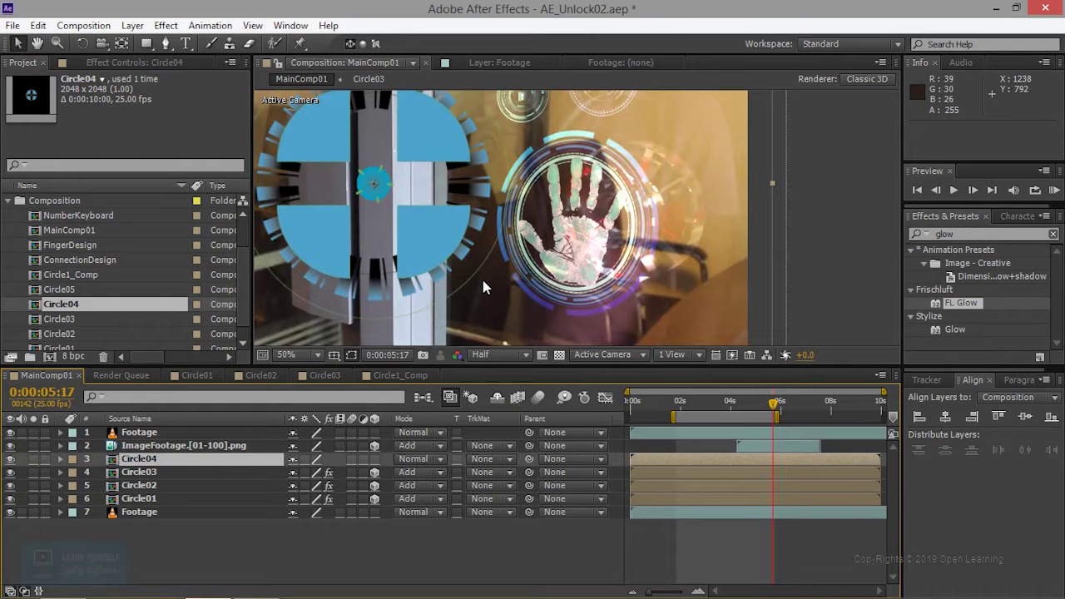
Delete the Circle04 layer and add the Circle05 comp above Circle03 in MainComp01
scroll(484, 287, down, 2)
click(33, 460)
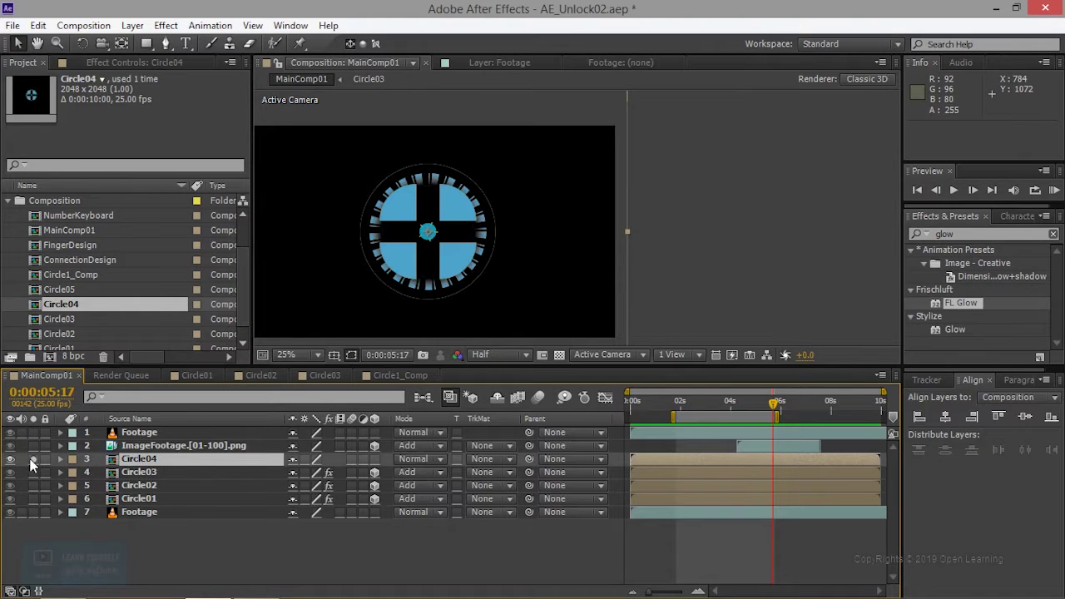
click(32, 459)
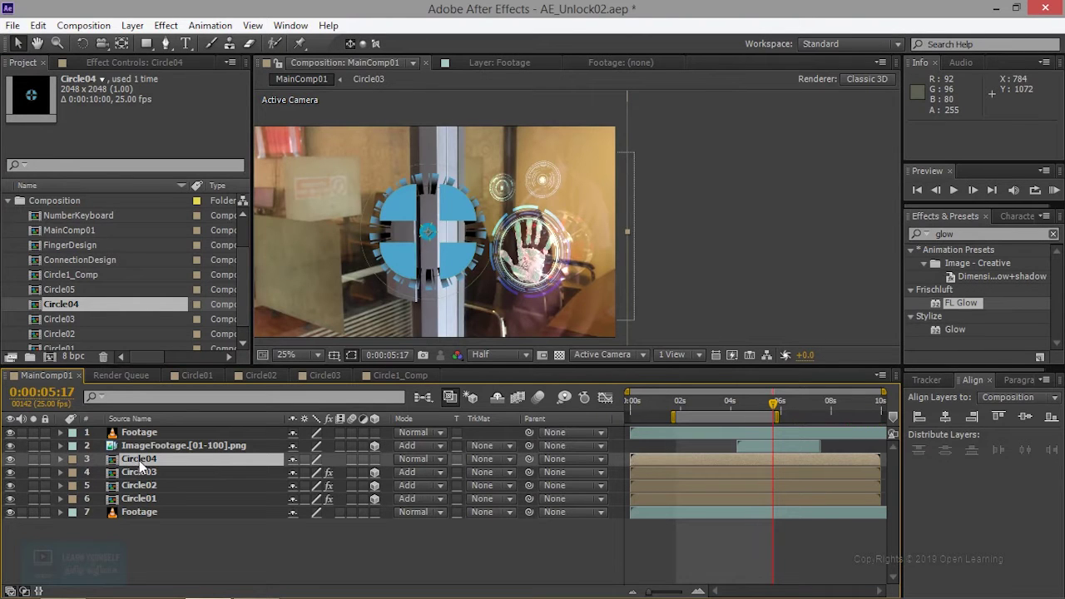
key(Delete)
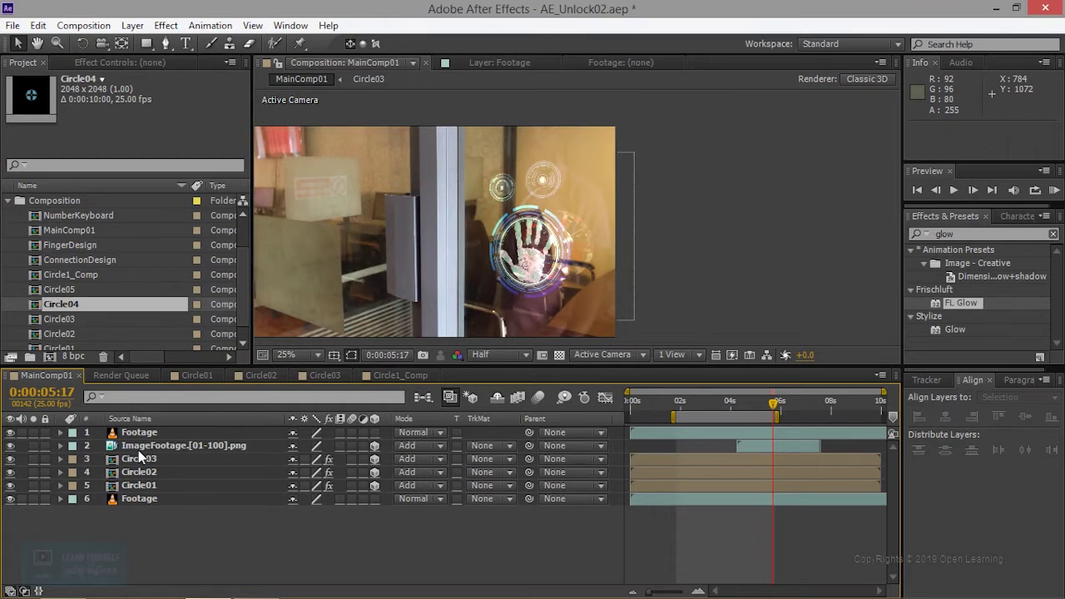
drag(62, 289, 90, 460)
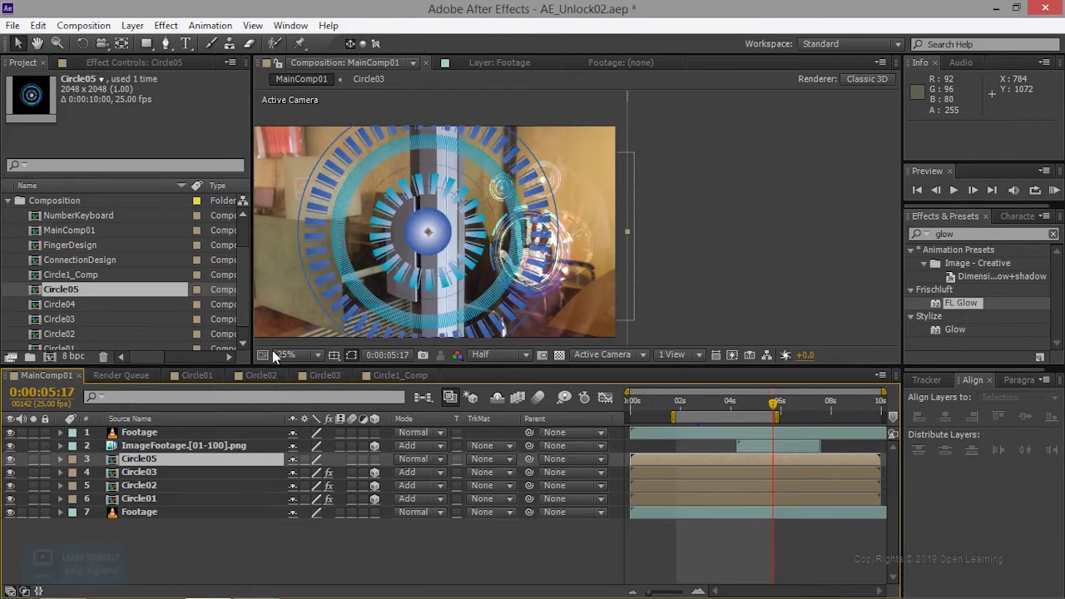
click(62, 473)
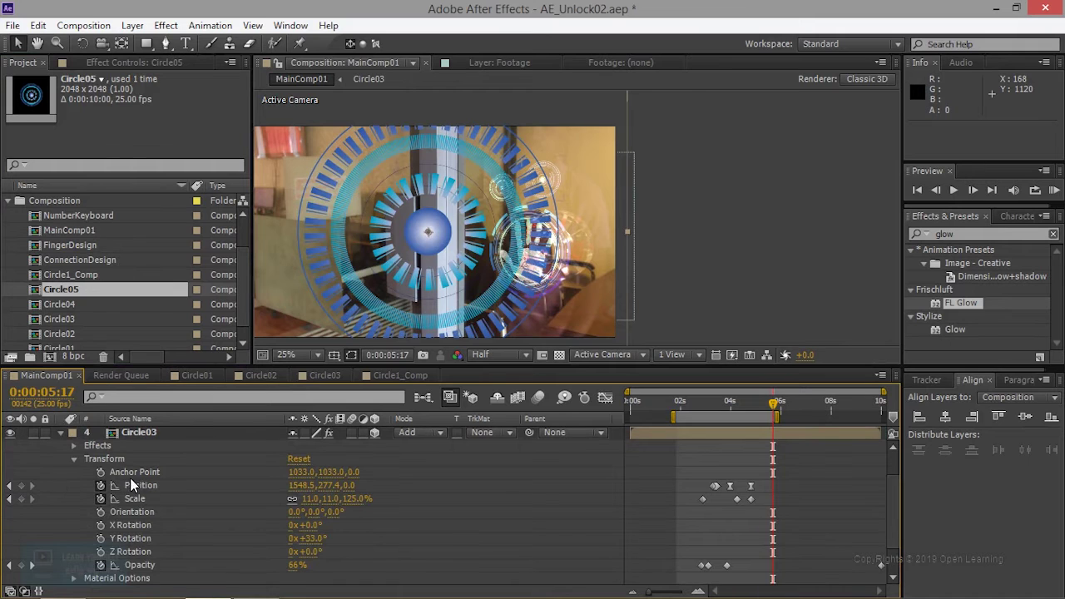
Scrub through Circle03's animation, park at 0:00:02:23, and select its whole Transform group
scroll(415, 532, up, 1)
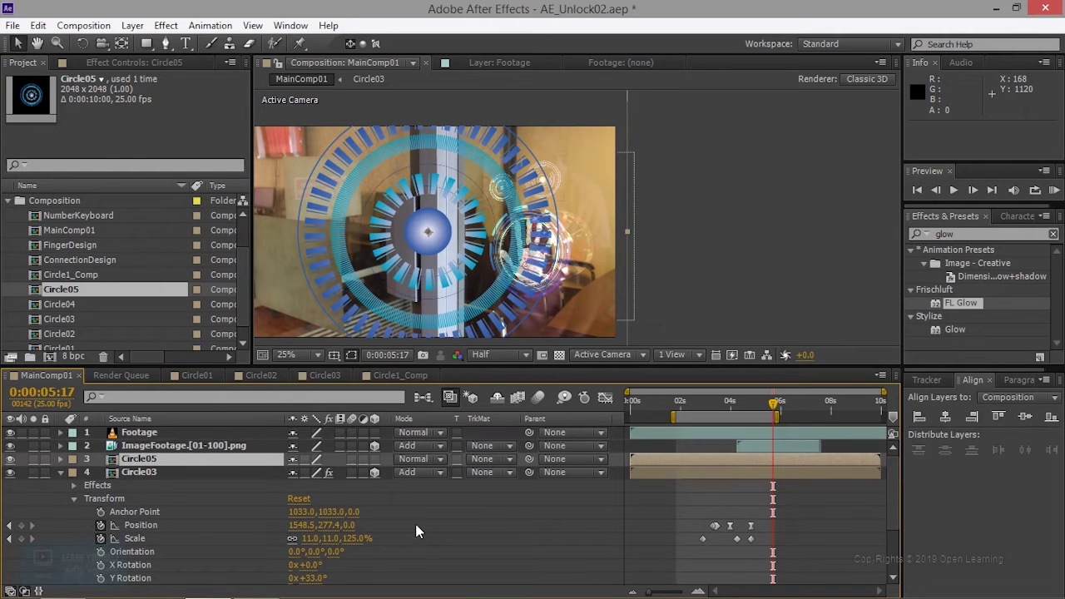
drag(768, 406, 757, 409)
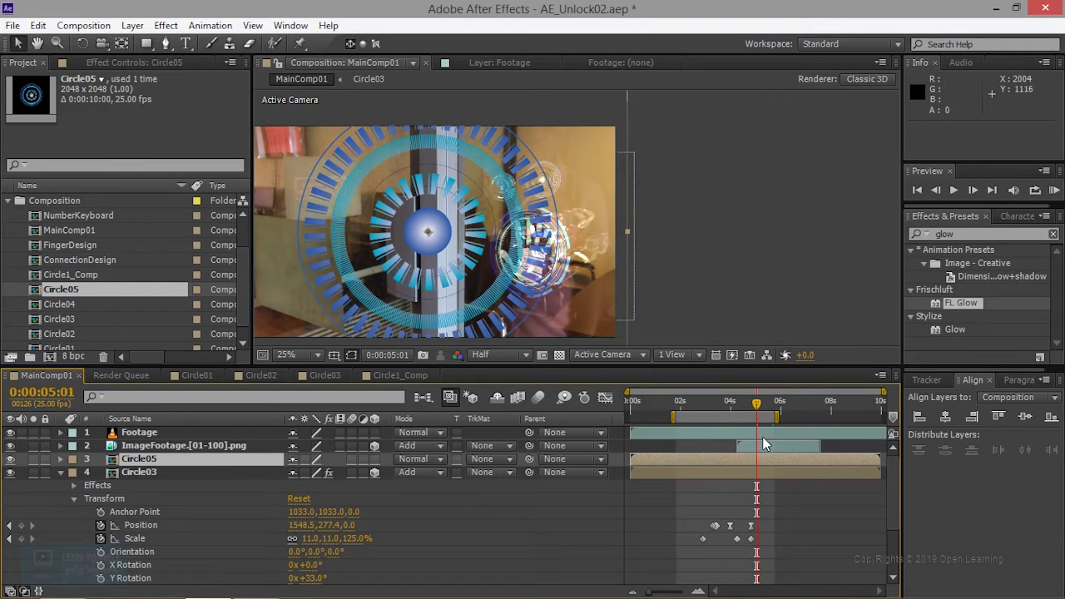
mouse_move(758, 407)
mouse_down()
mouse_move(712, 425)
mouse_move(740, 422)
mouse_up()
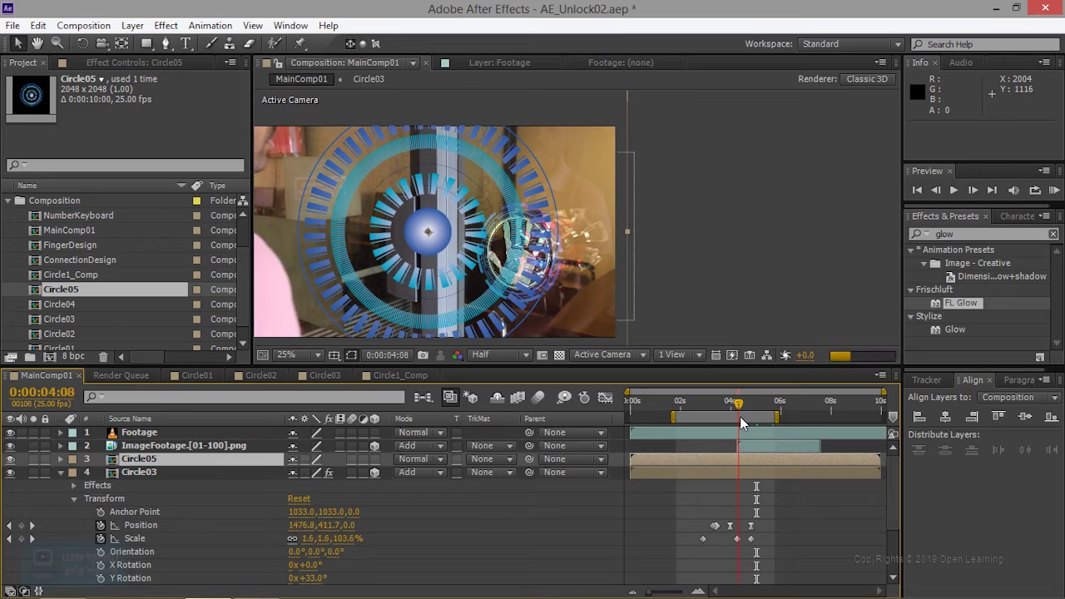
drag(739, 416, 752, 413)
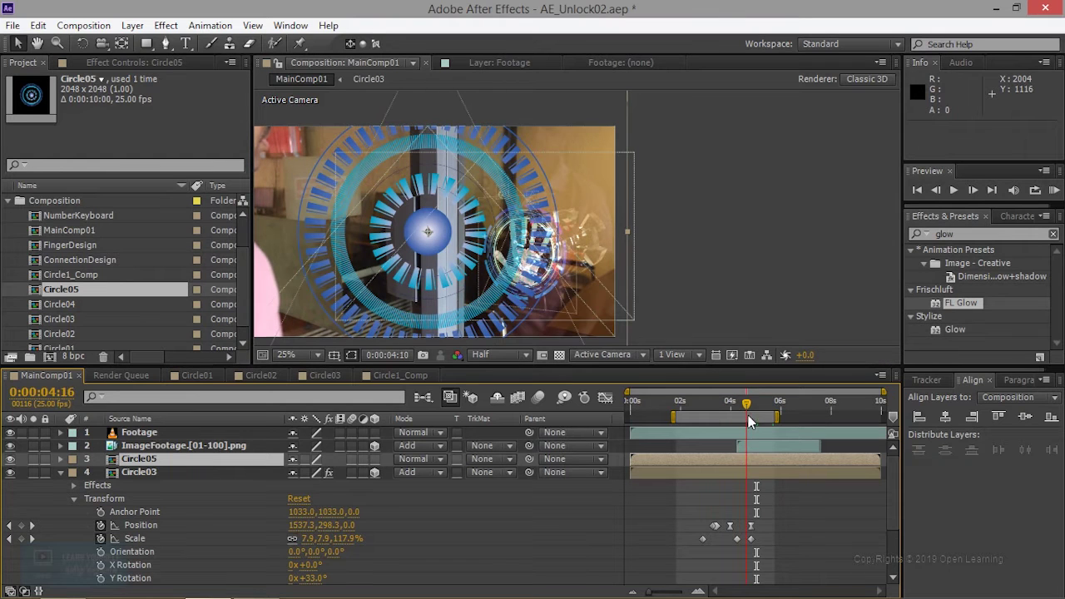
drag(752, 413, 703, 419)
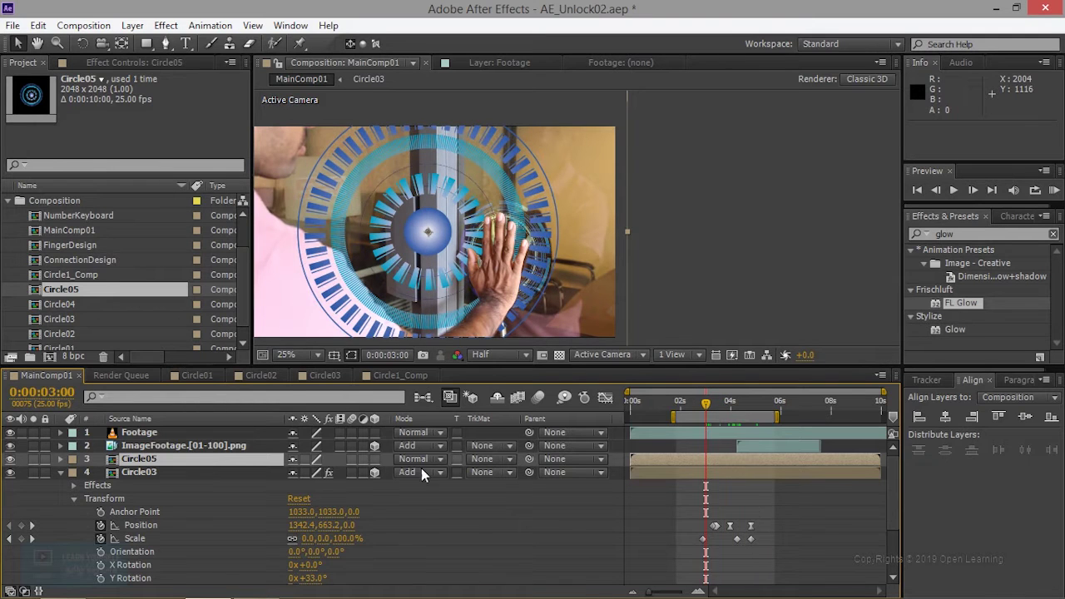
scroll(405, 523, down, 2)
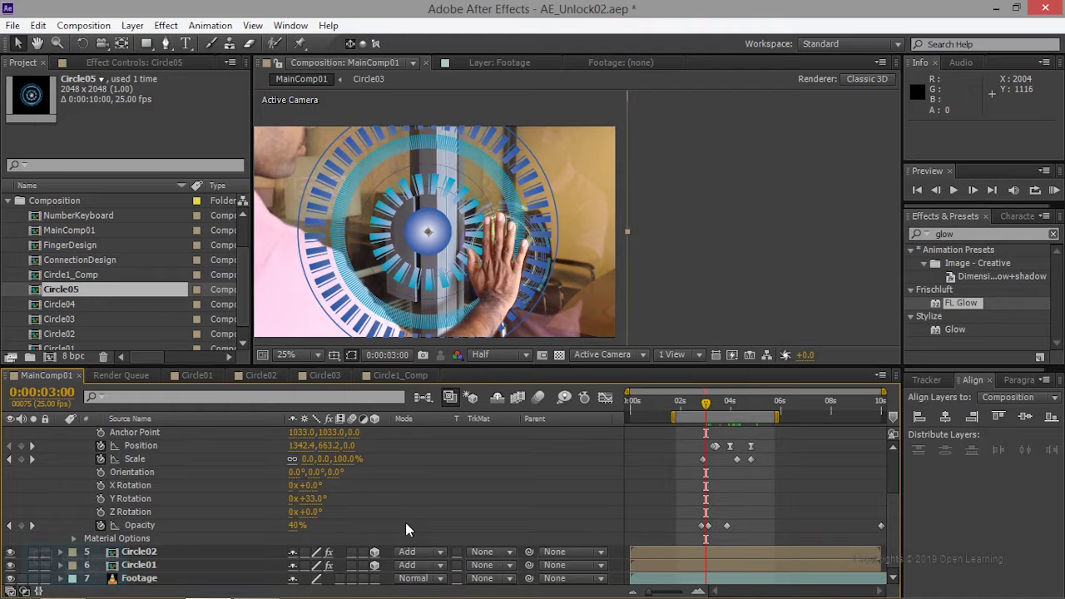
scroll(405, 522, up, 1)
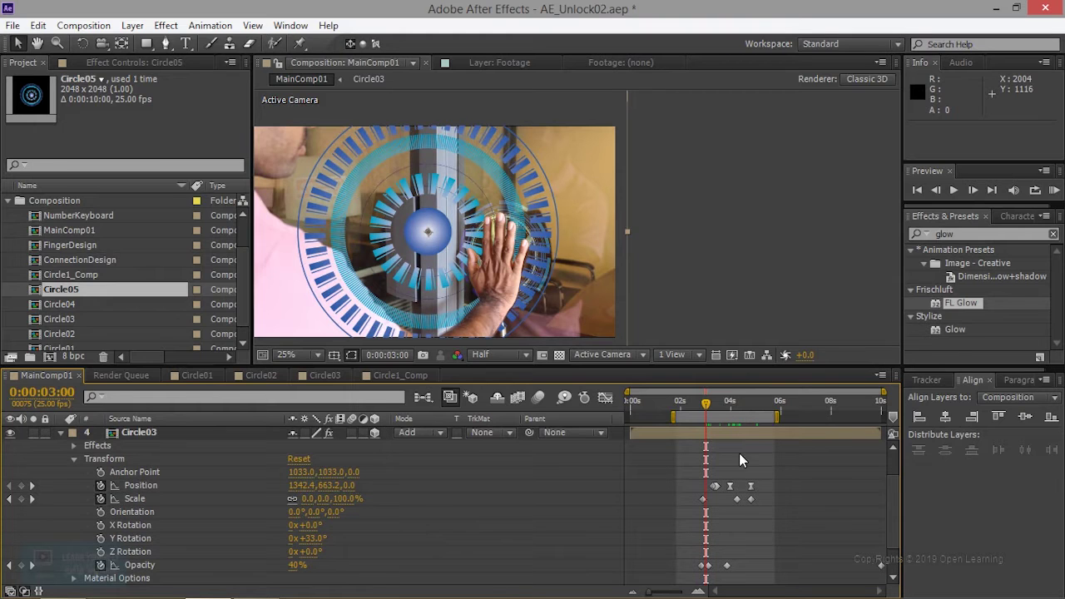
drag(706, 407, 704, 407)
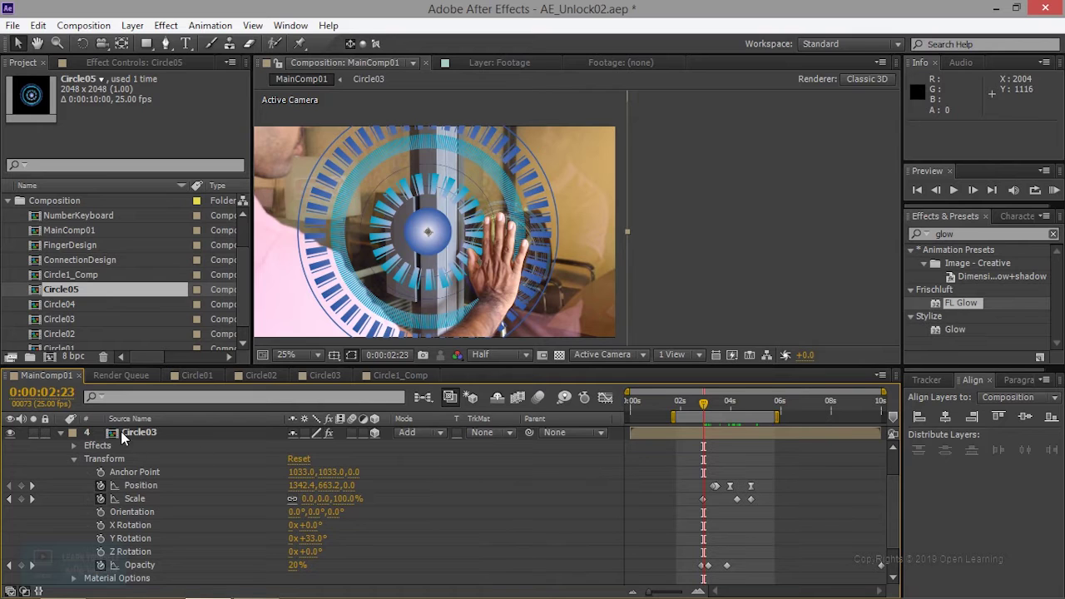
click(118, 460)
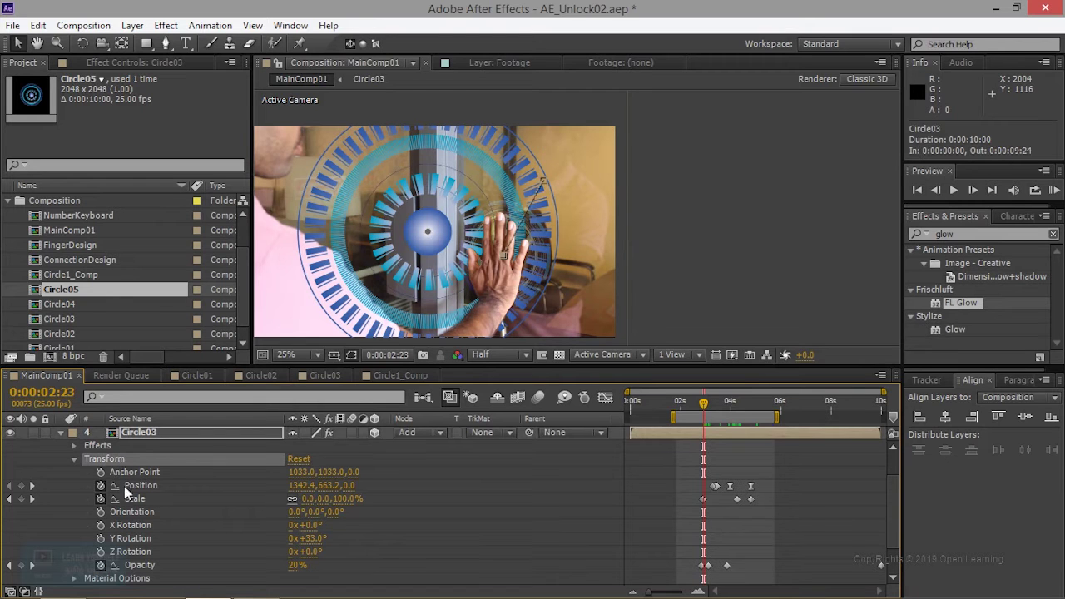
Paste Circle03's transform keyframes onto Circle05, preview to 0:00:04:00, then undo the paste
scroll(126, 495, up, 2)
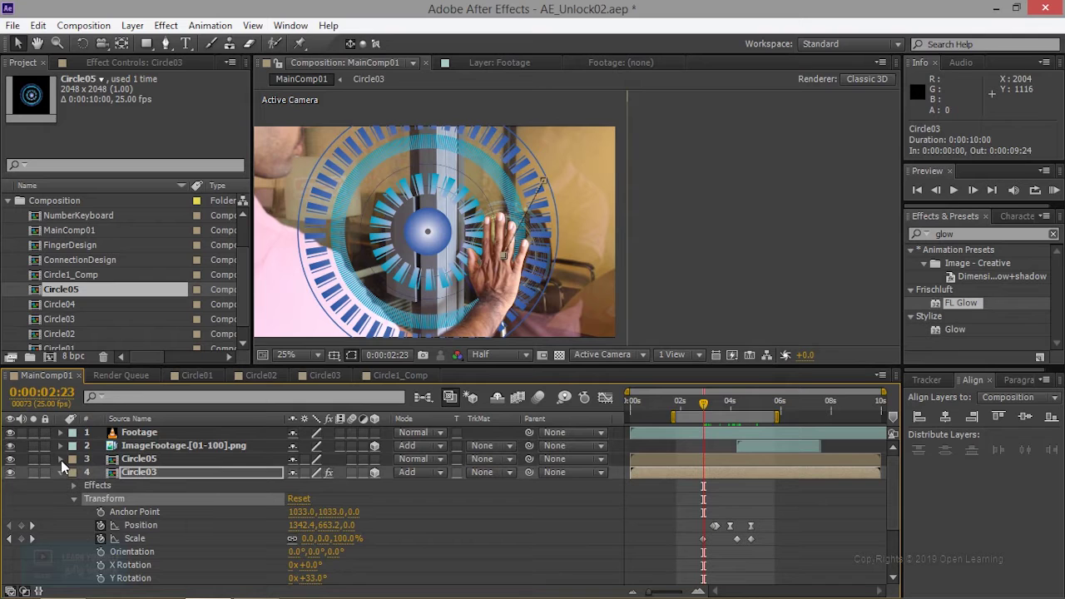
click(61, 460)
click(115, 473)
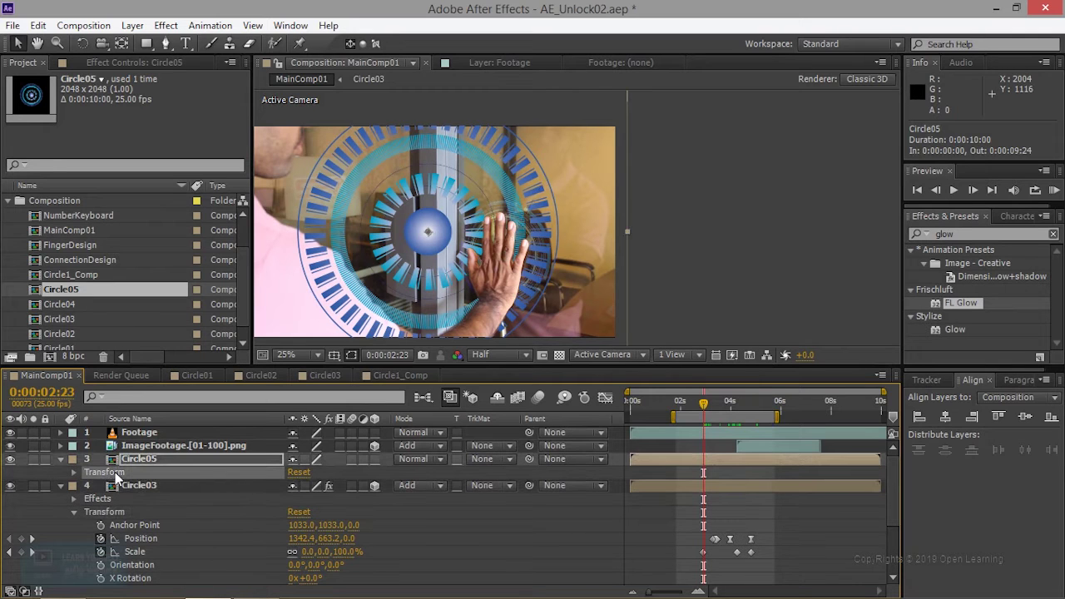
key(ctrl+v)
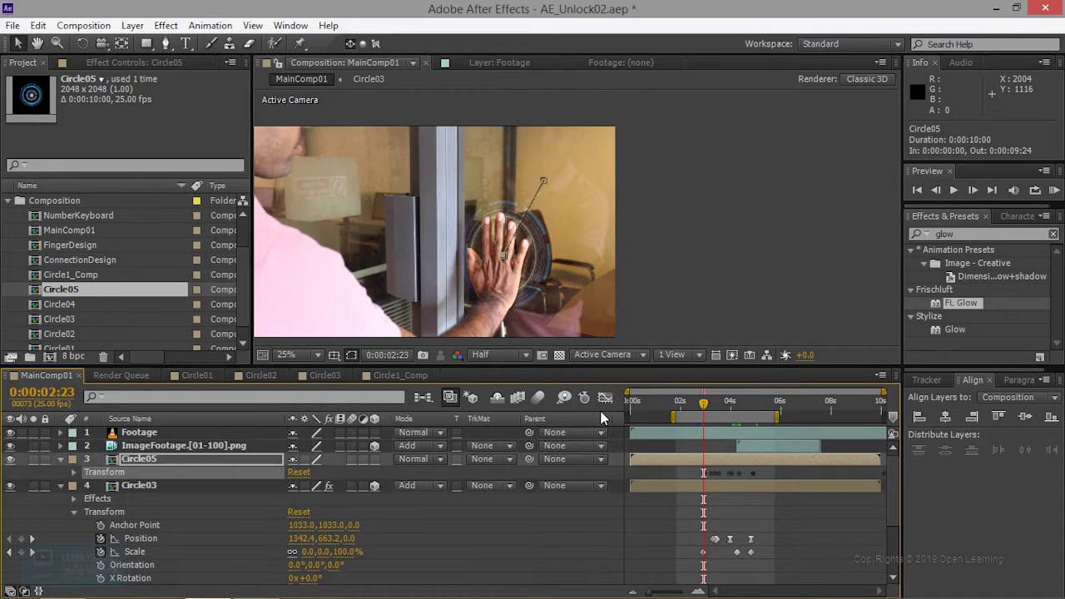
drag(703, 407, 750, 410)
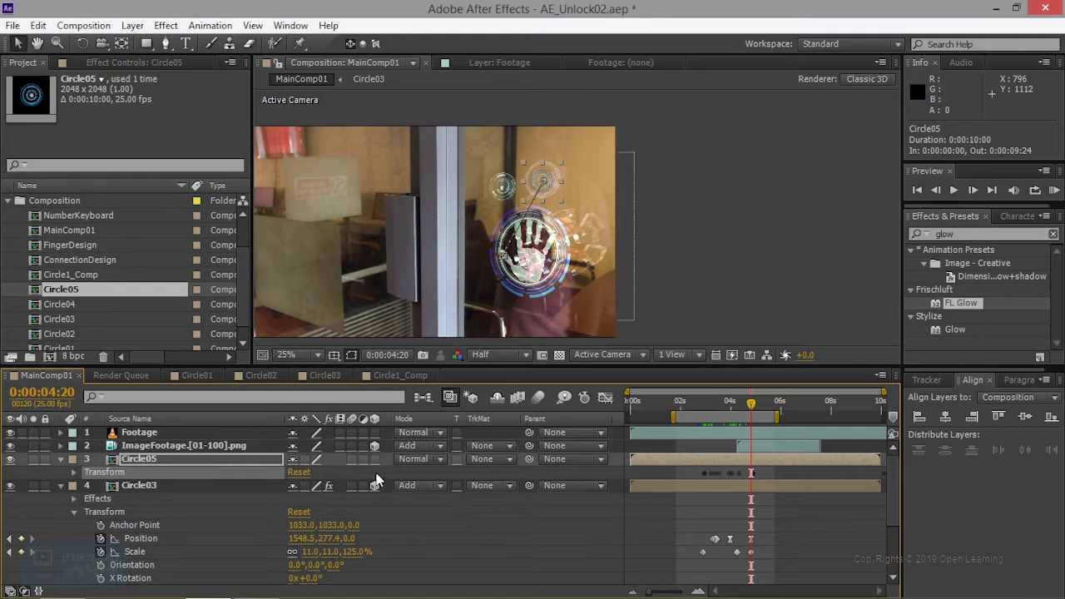
key(ctrl+z)
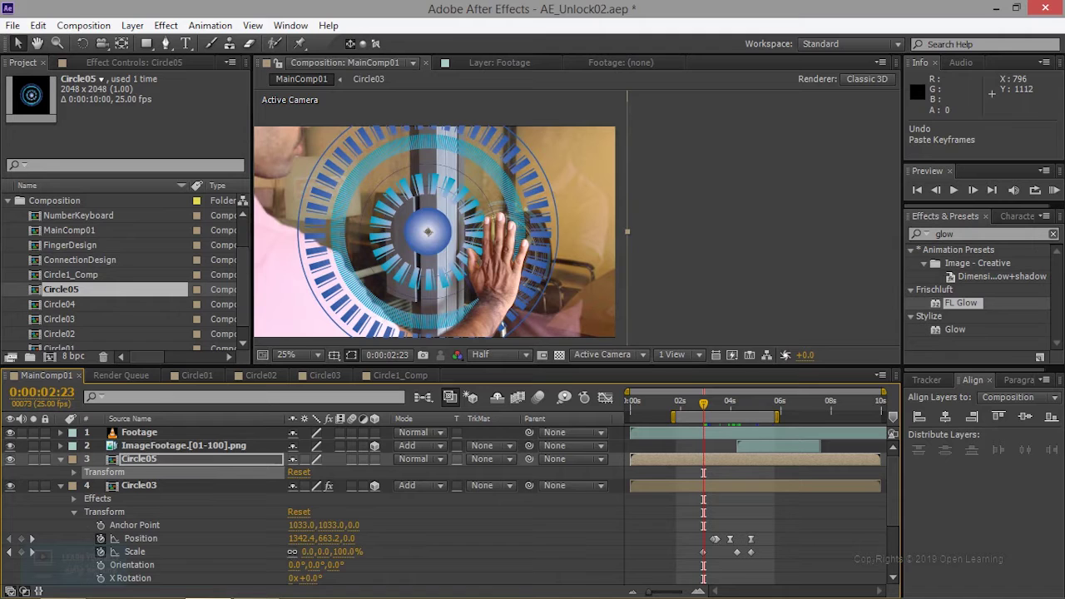
Make Circle05 a 3D layer, paste the transform keyframes again, and preview through 0:00:05:06
scroll(333, 508, down, 2)
scroll(250, 508, up, 2)
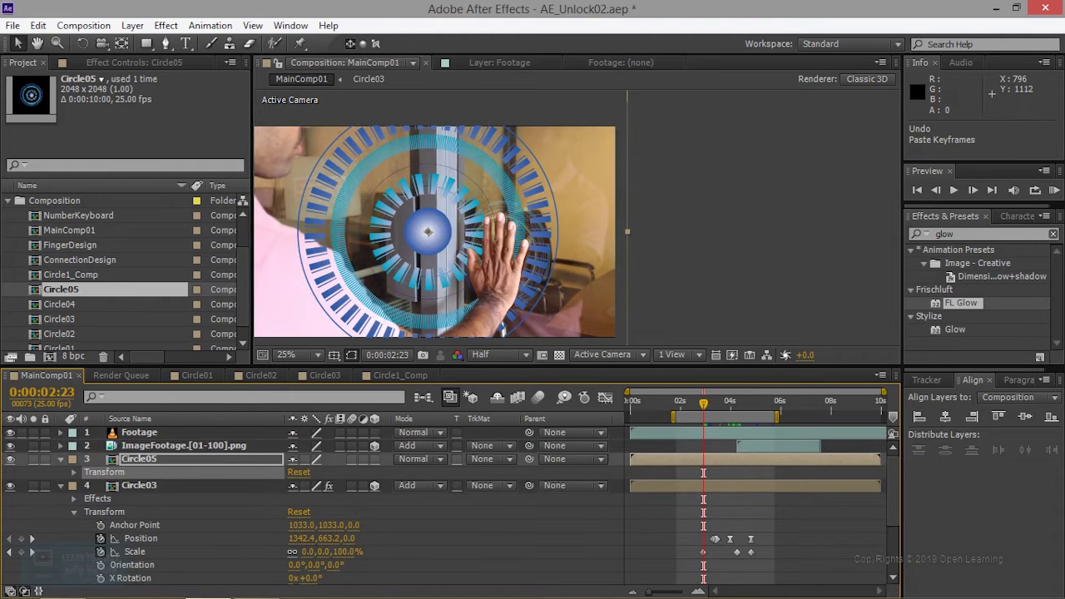
click(120, 511)
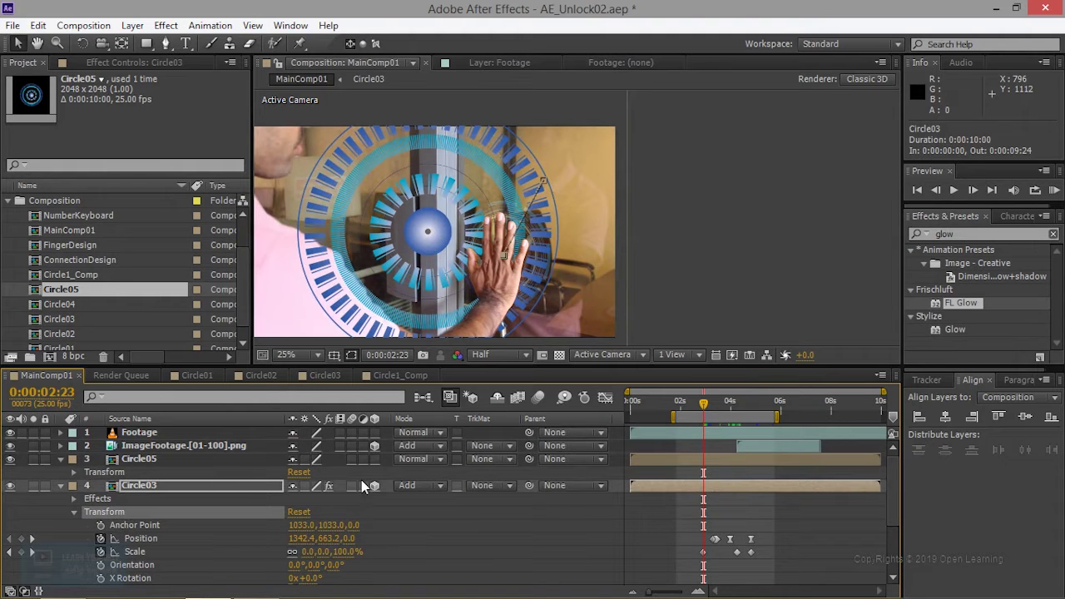
click(374, 460)
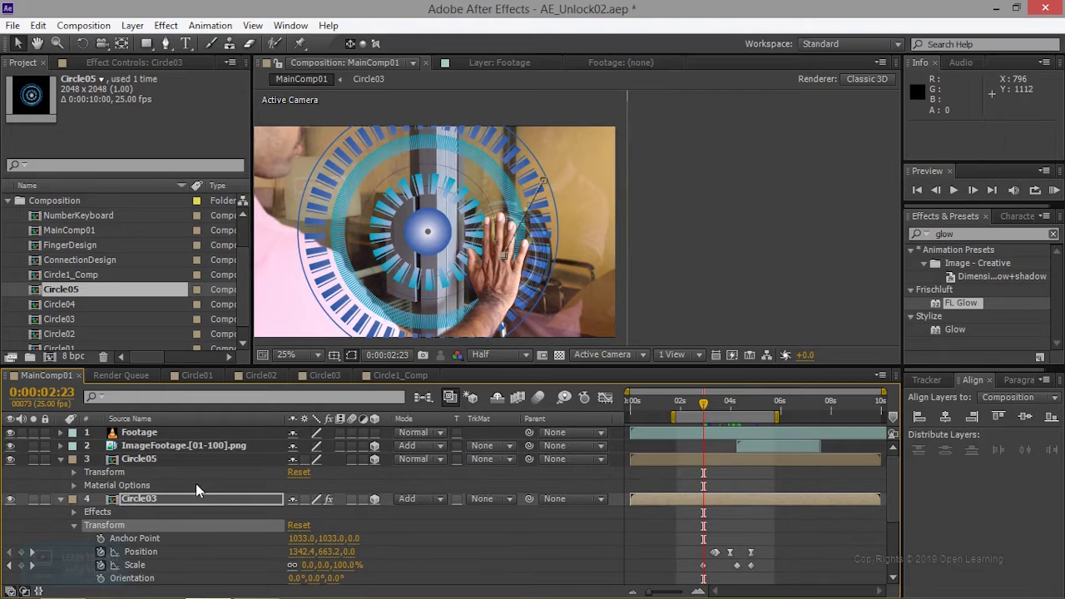
click(89, 472)
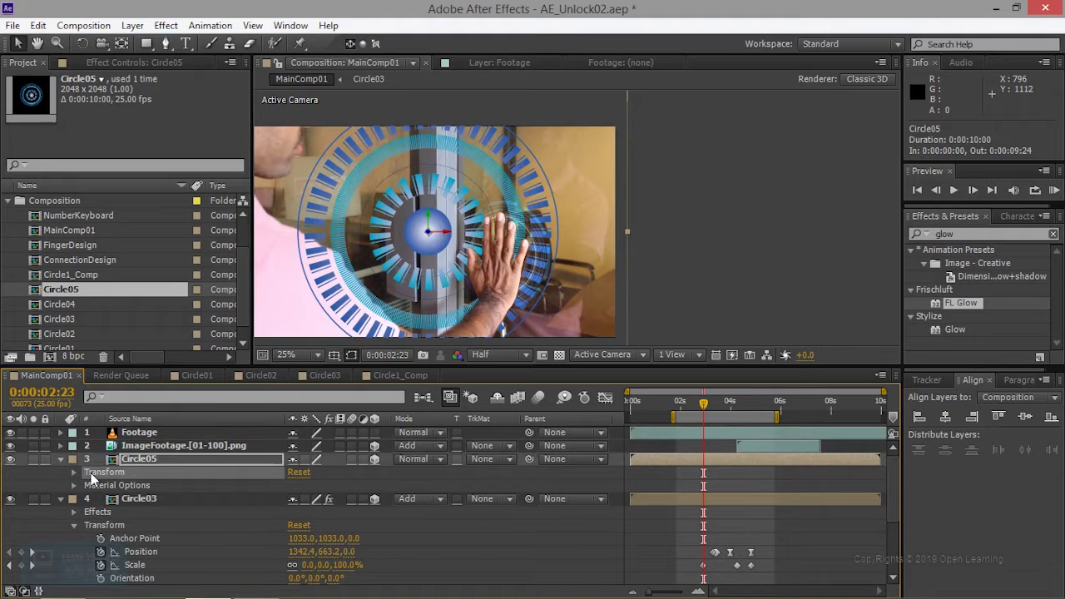
key(ctrl+v)
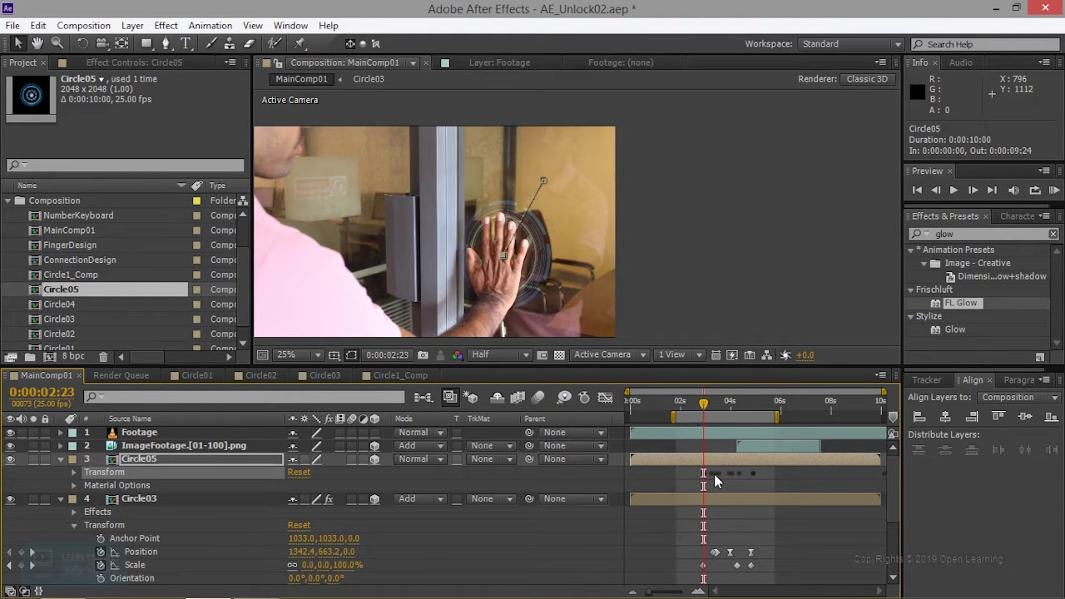
scroll(717, 489, down, 3)
scroll(717, 489, down, 2)
scroll(717, 490, up, 5)
drag(703, 407, 743, 411)
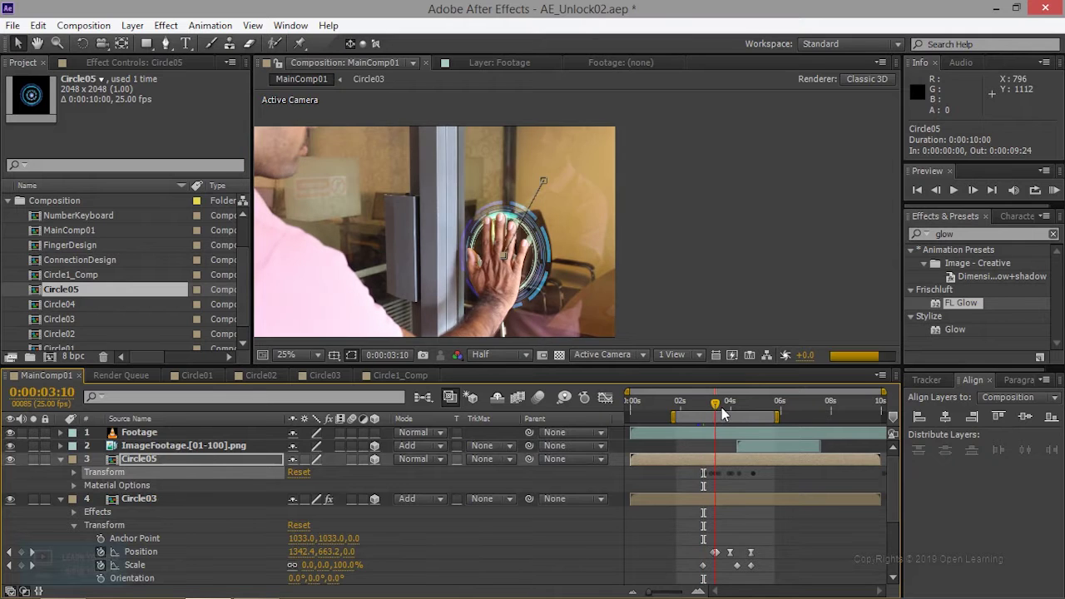
drag(743, 410, 761, 407)
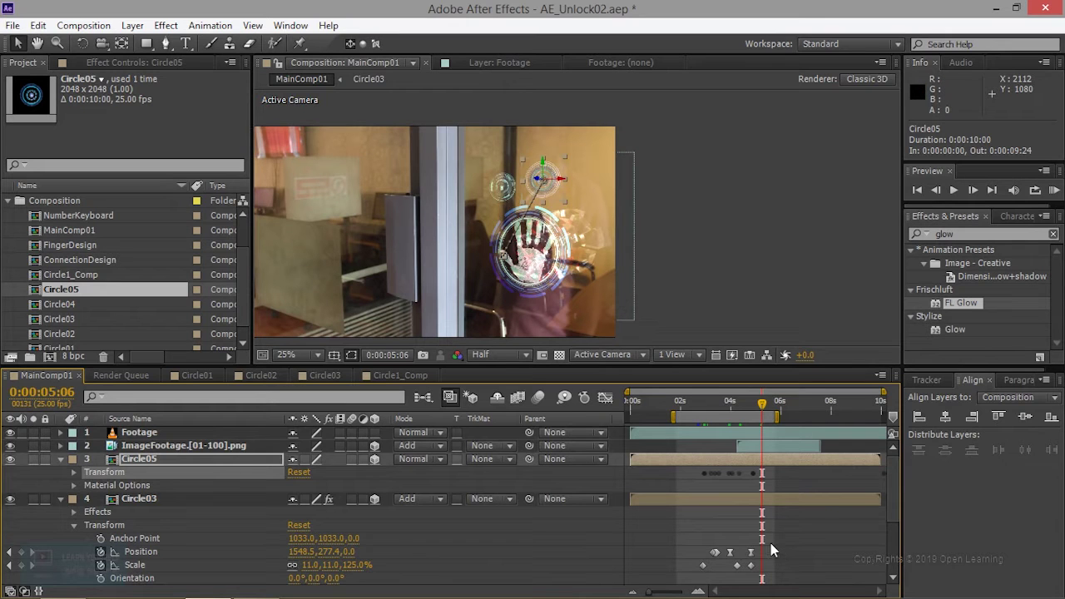
scroll(770, 550, down, 1)
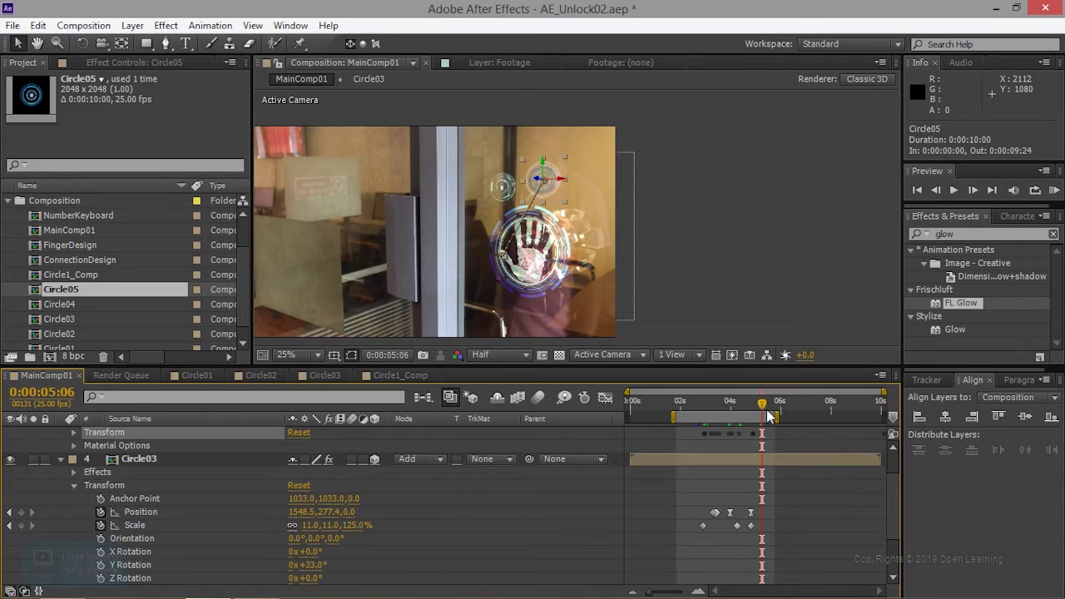
Delete Circle03's Position keyframe near 0:00:04:20
drag(763, 407, 752, 412)
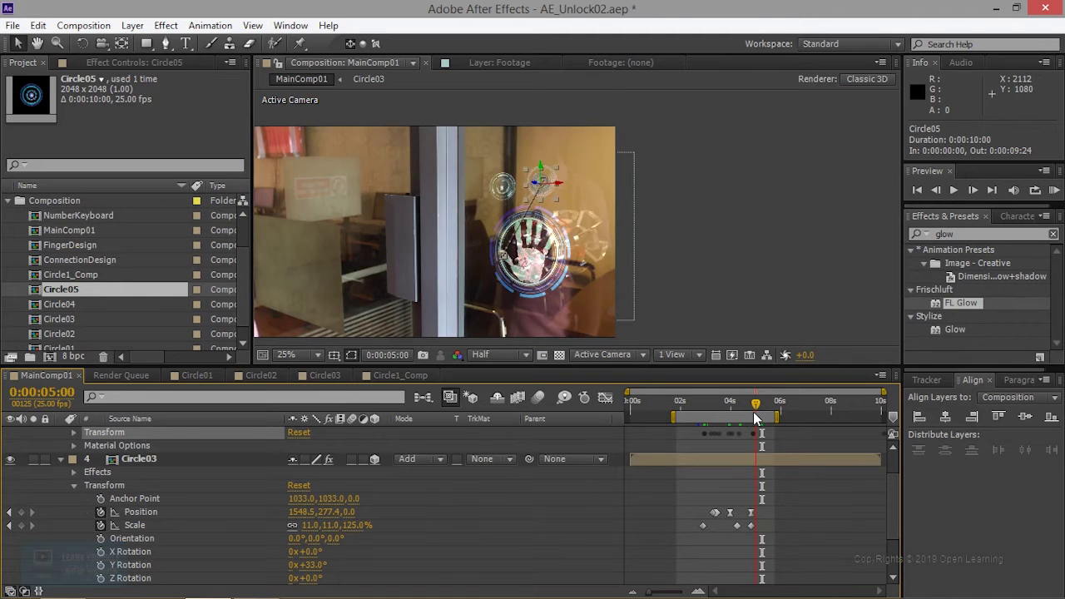
click(750, 513)
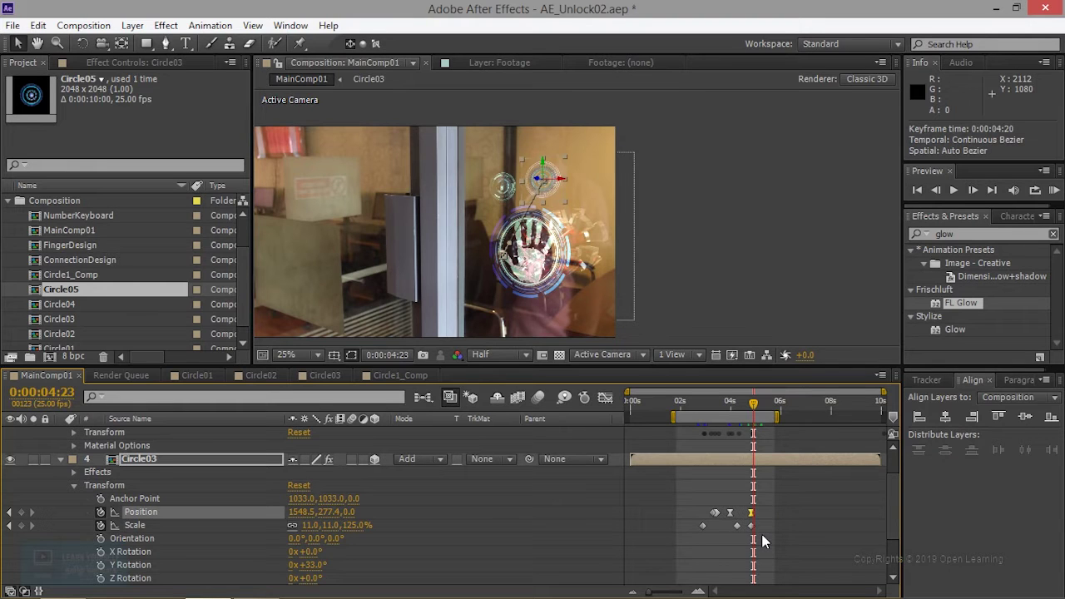
key(Delete)
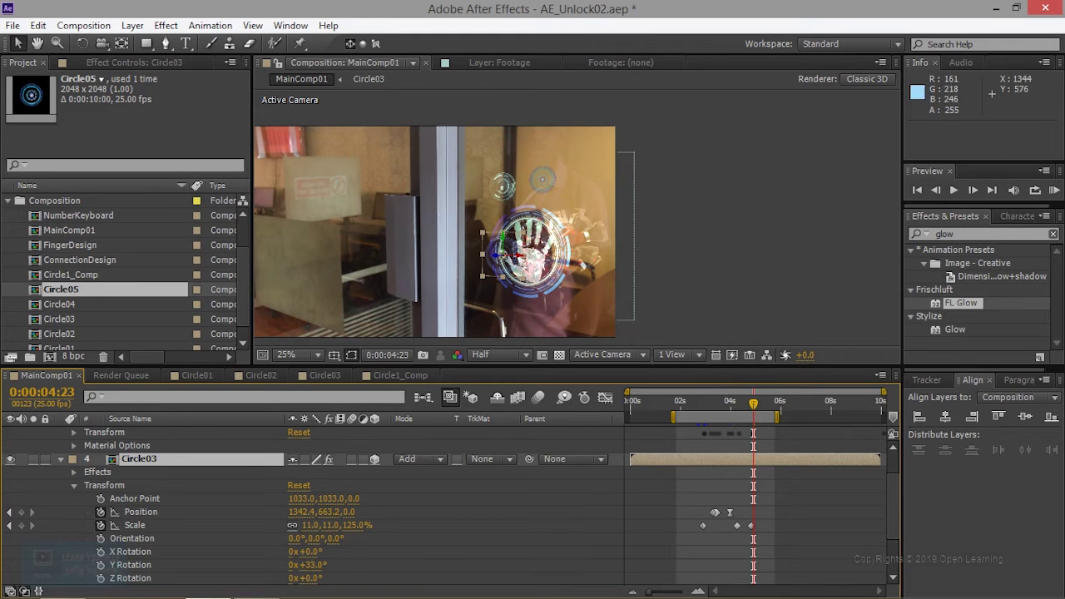
Move Circle03 below-right of the hand print and scale it down to 6.9, 6.9, 78%
drag(524, 265, 527, 200)
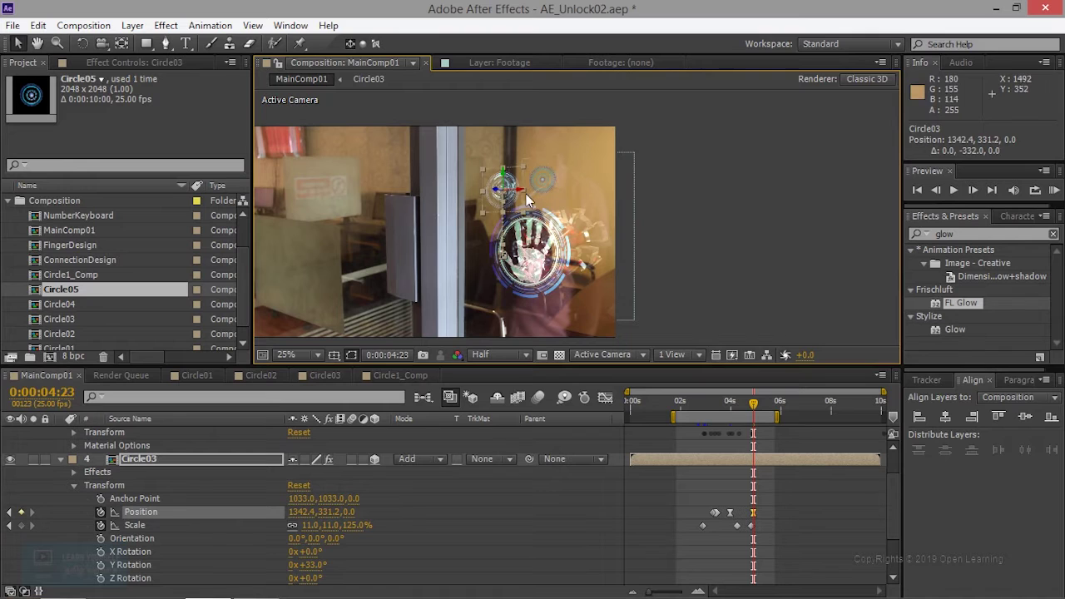
drag(527, 199, 601, 196)
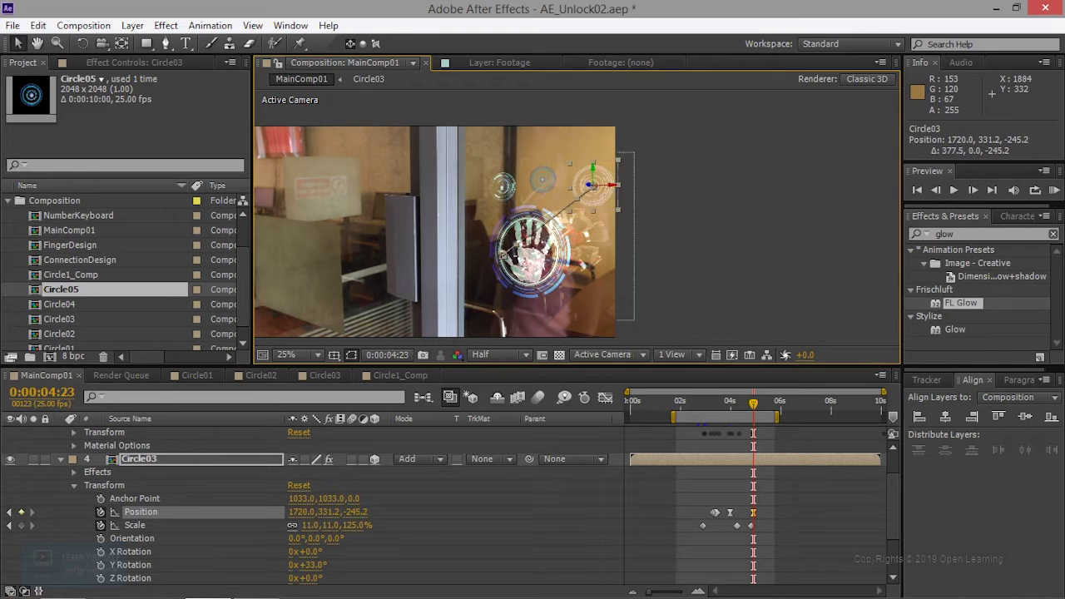
drag(591, 172, 590, 336)
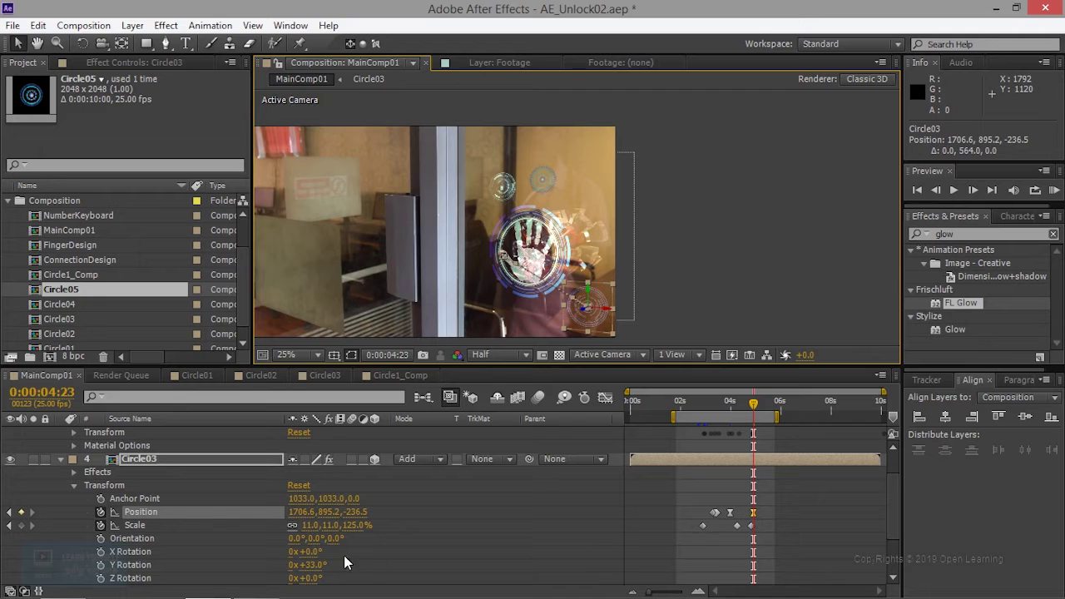
drag(310, 525, 258, 525)
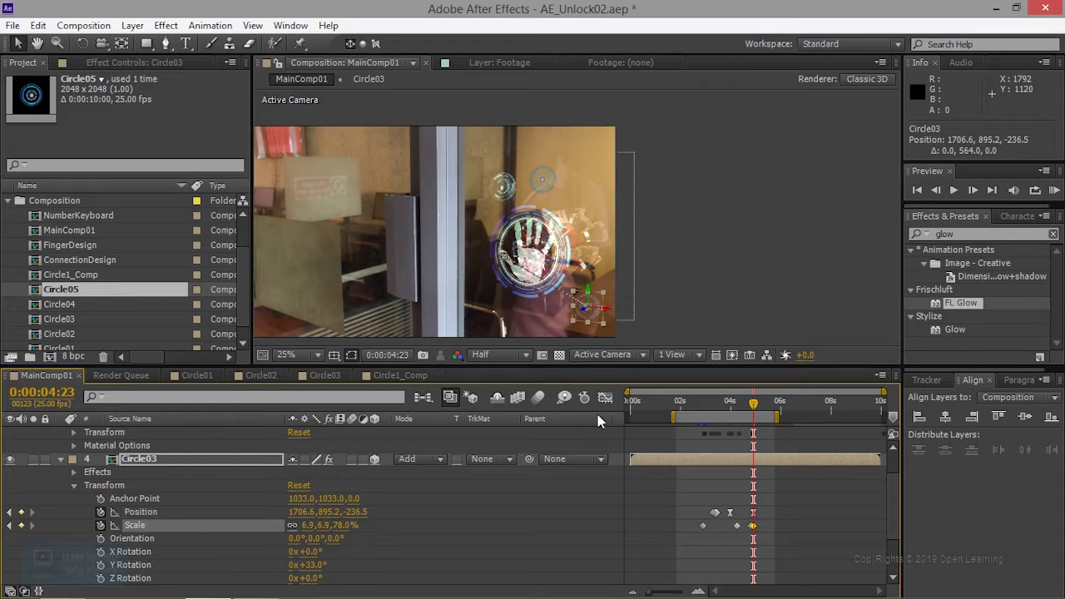
click(750, 528)
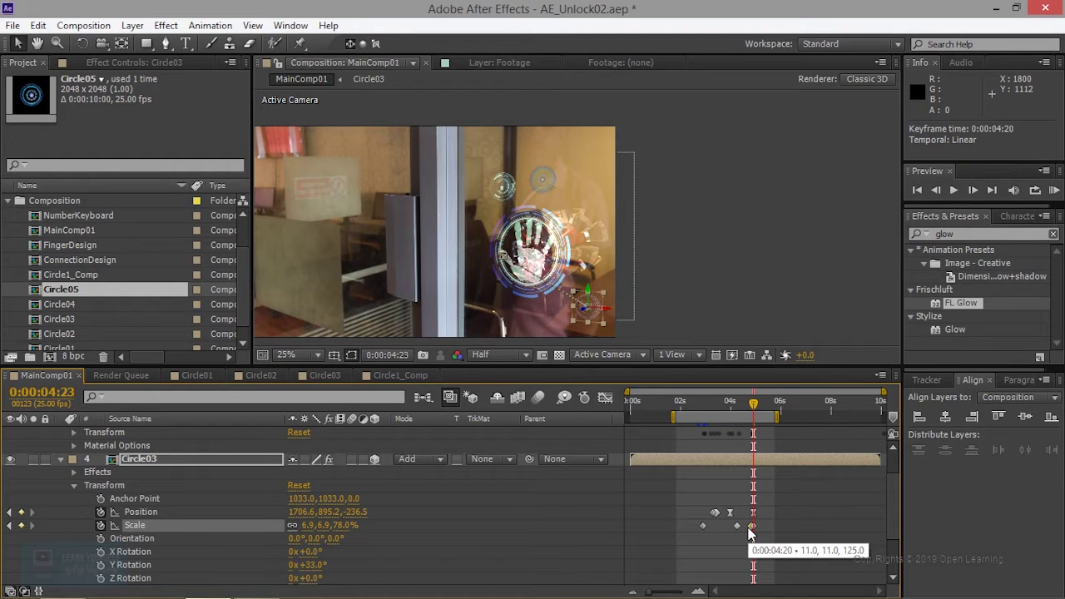
click(748, 535)
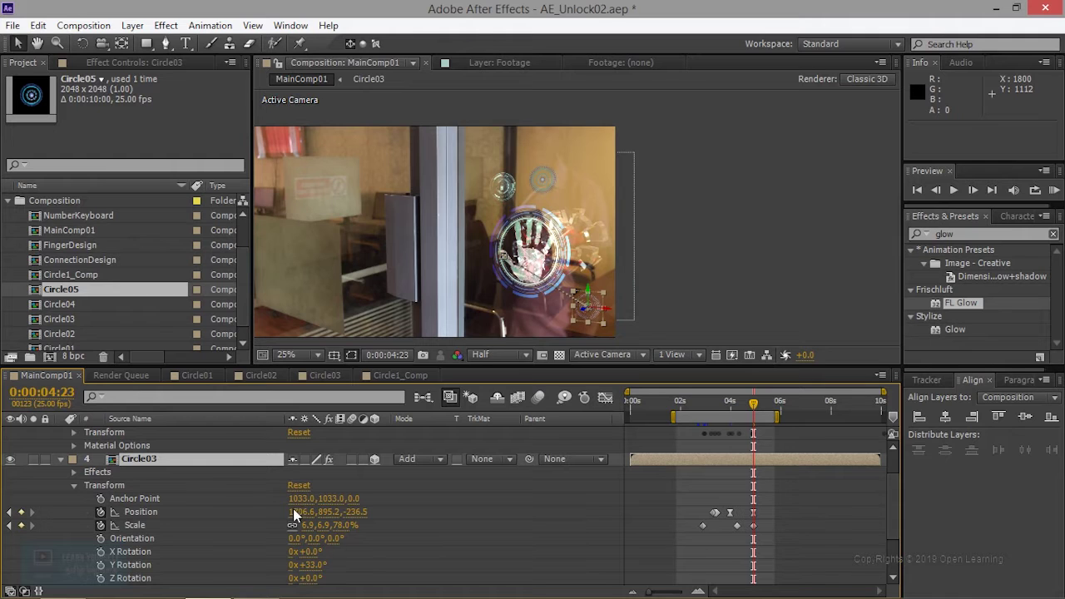
click(110, 65)
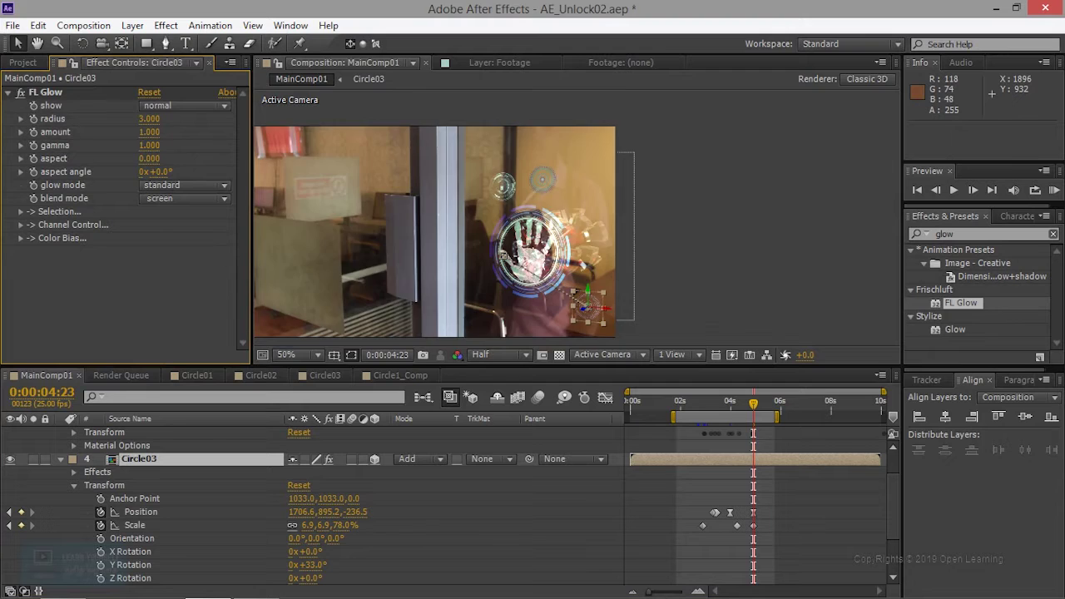
Frame the hand circles in the viewer and try a 48° Y Rotation on Circle03, then undo it
scroll(610, 310, up, 4)
scroll(609, 309, down, 2)
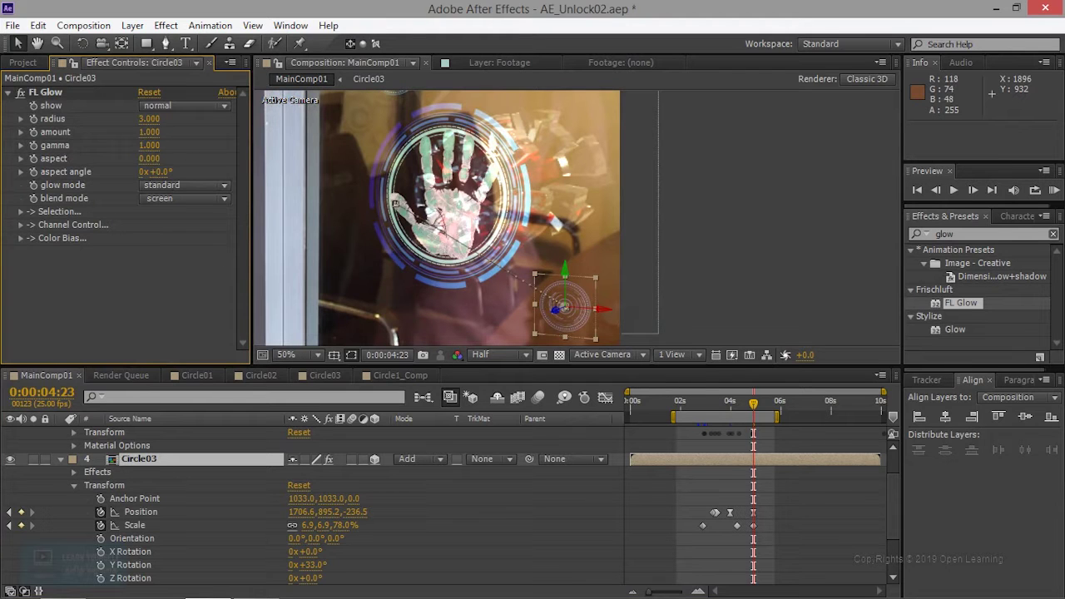
scroll(610, 306, down, 1)
scroll(608, 303, up, 1)
drag(607, 303, 650, 360)
drag(549, 300, 503, 162)
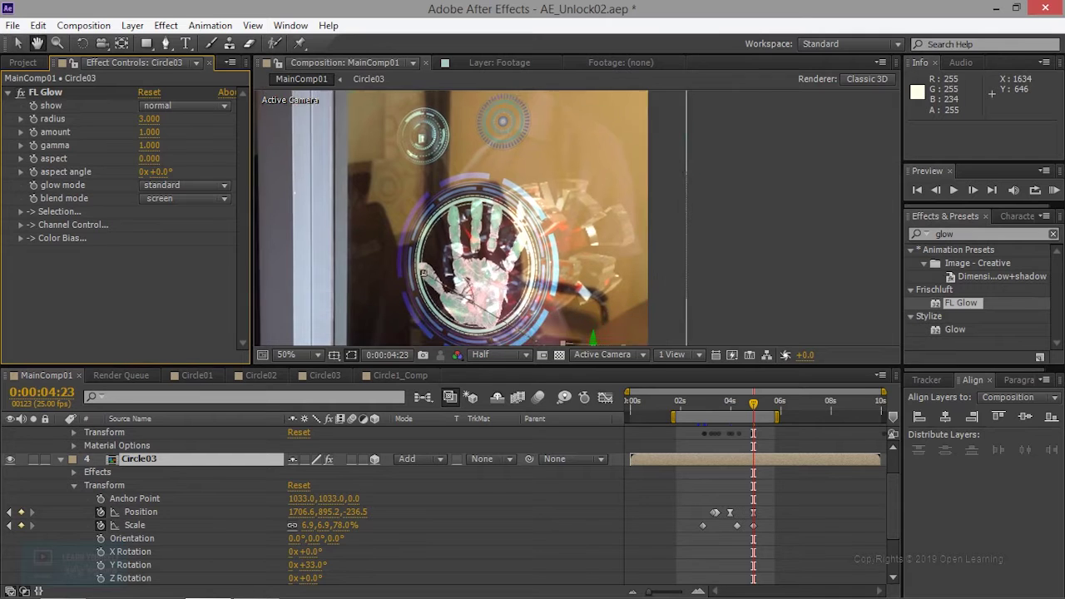
key(v)
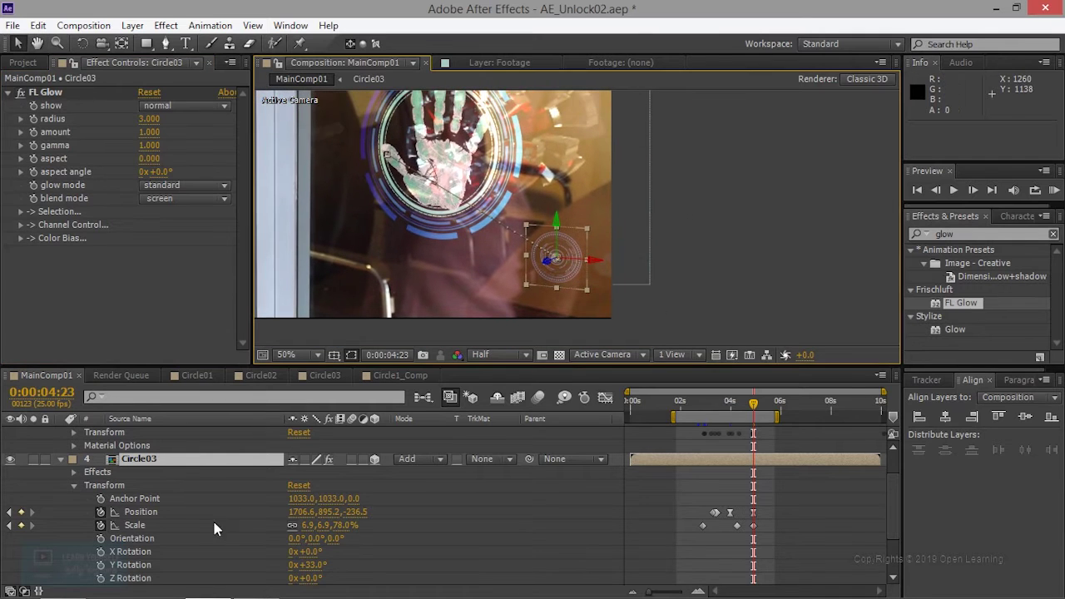
scroll(449, 507, down, 1)
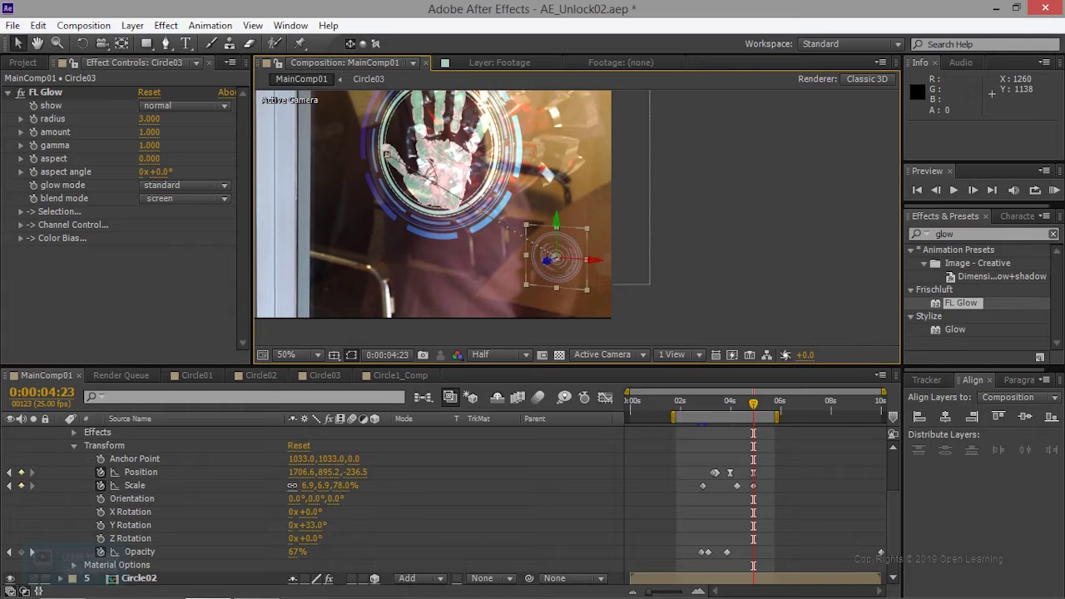
drag(306, 525, 356, 572)
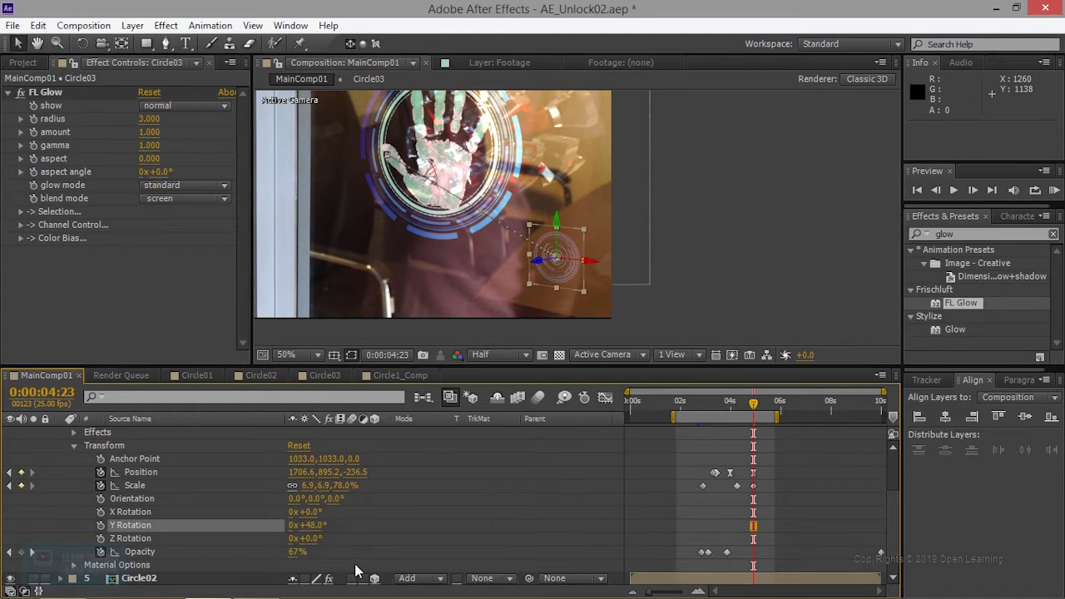
key(ctrl+z)
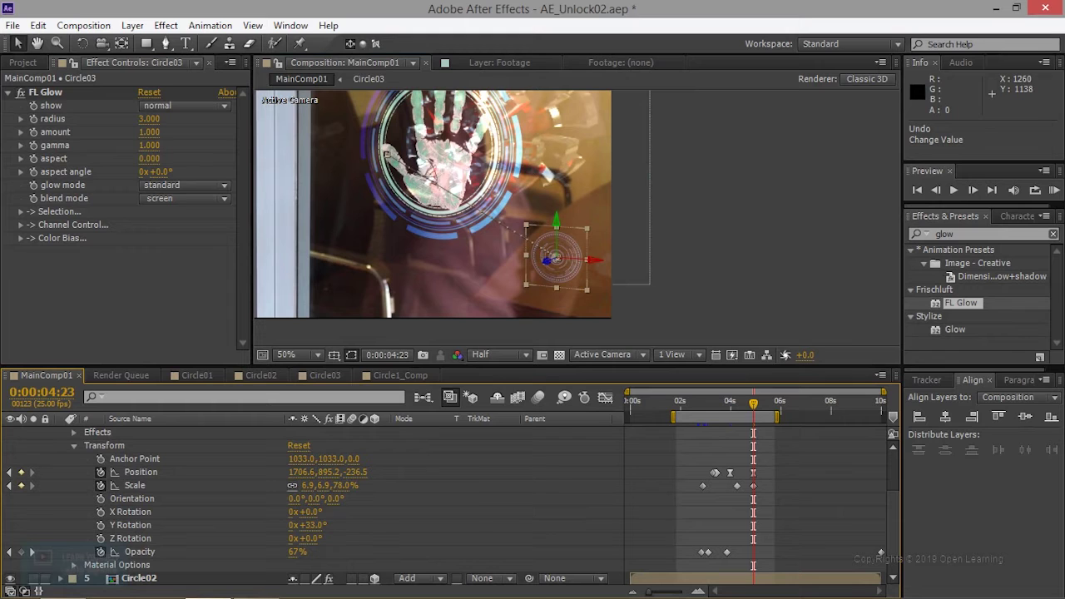
Try 8° X and -6° Z rotations, undo both, and settle on 39° Y Rotation for Circle03
drag(305, 511, 324, 512)
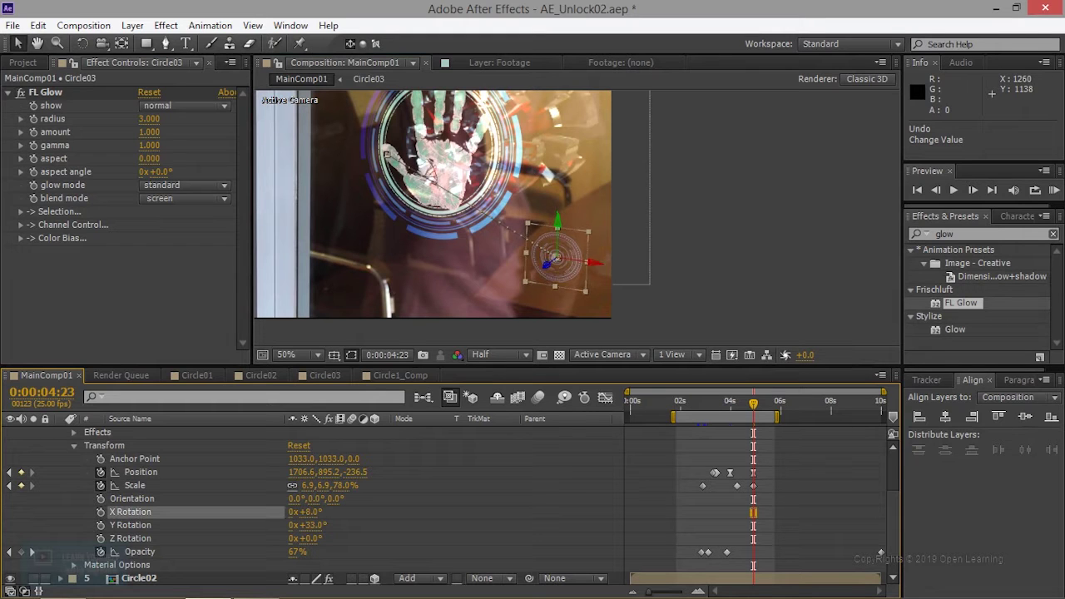
key(ctrl+z)
drag(304, 538, 294, 538)
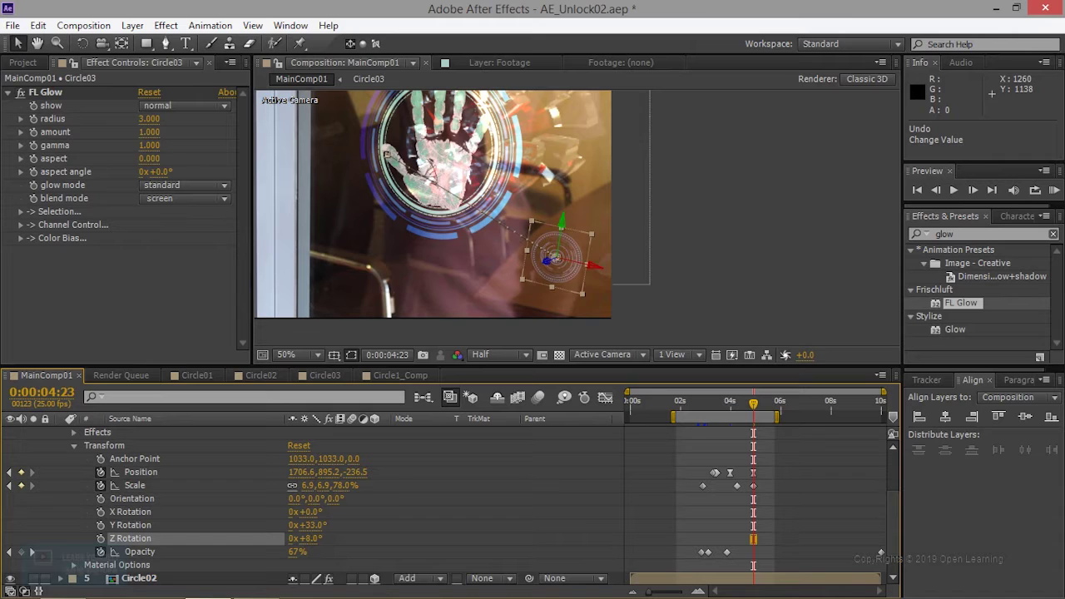
key(ctrl+z)
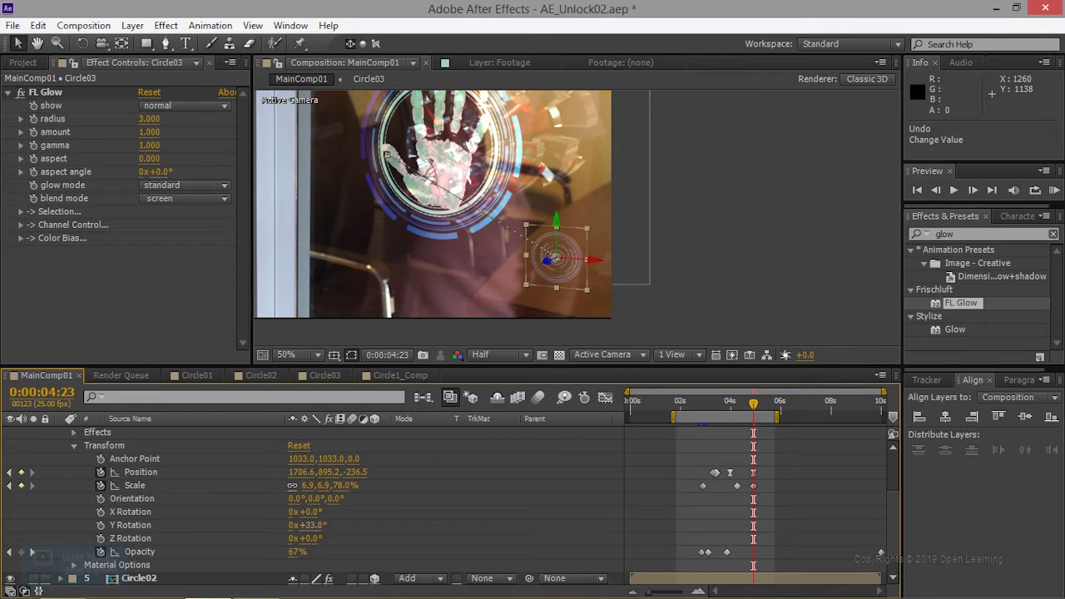
drag(309, 525, 319, 525)
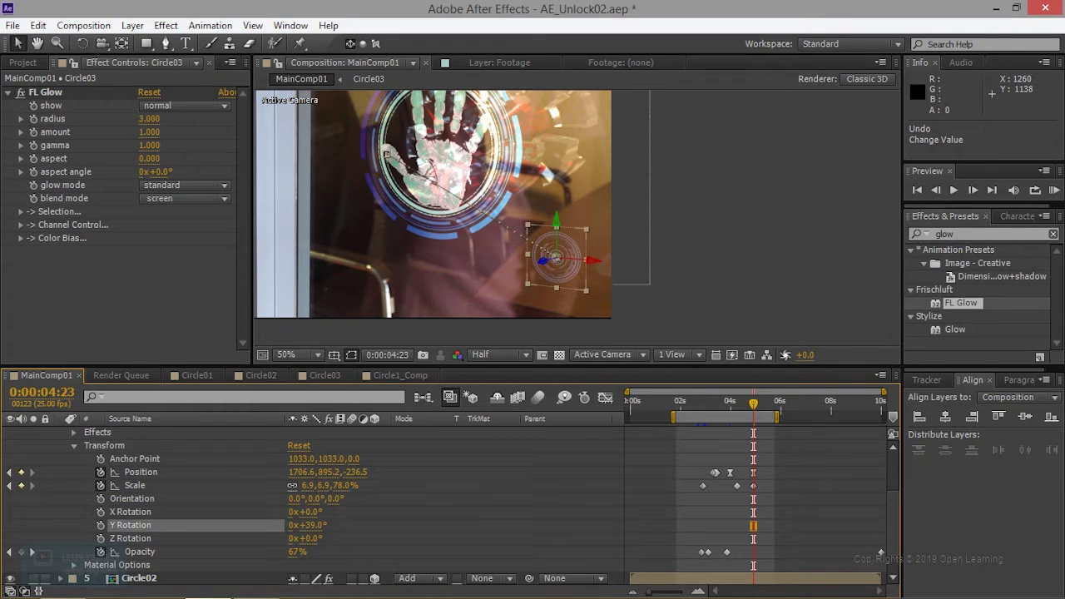
scroll(517, 235, down, 2)
scroll(517, 235, up, 2)
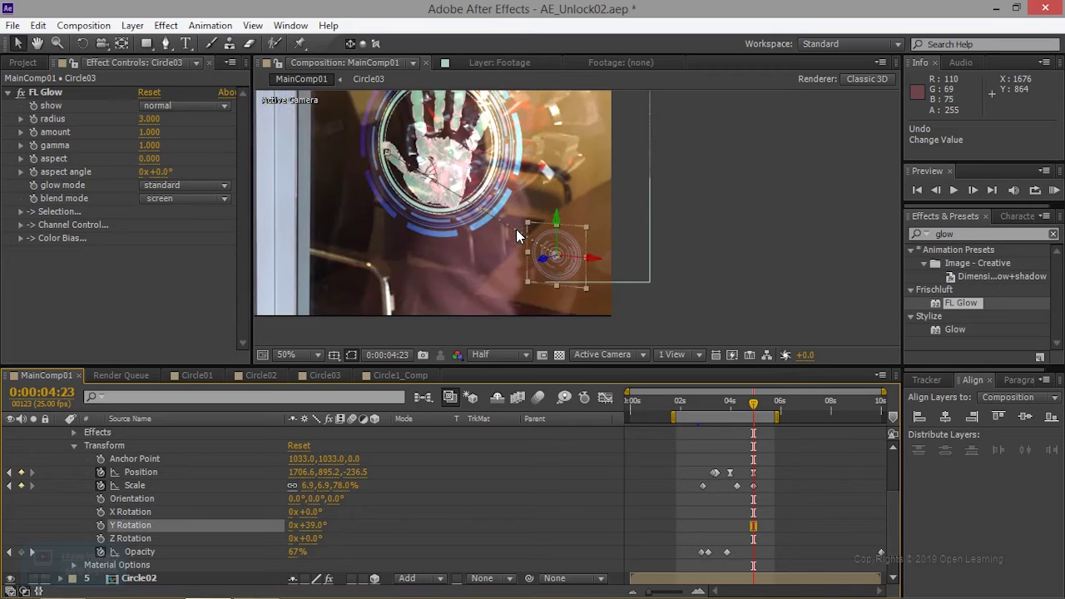
drag(491, 280, 508, 387)
drag(386, 103, 400, 166)
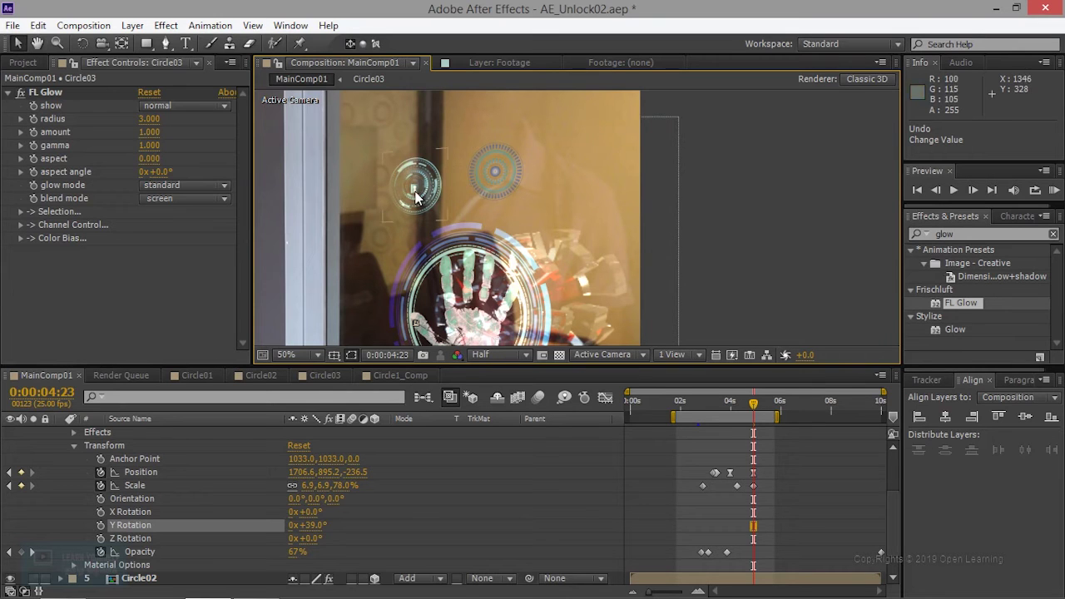
drag(549, 250, 541, 278)
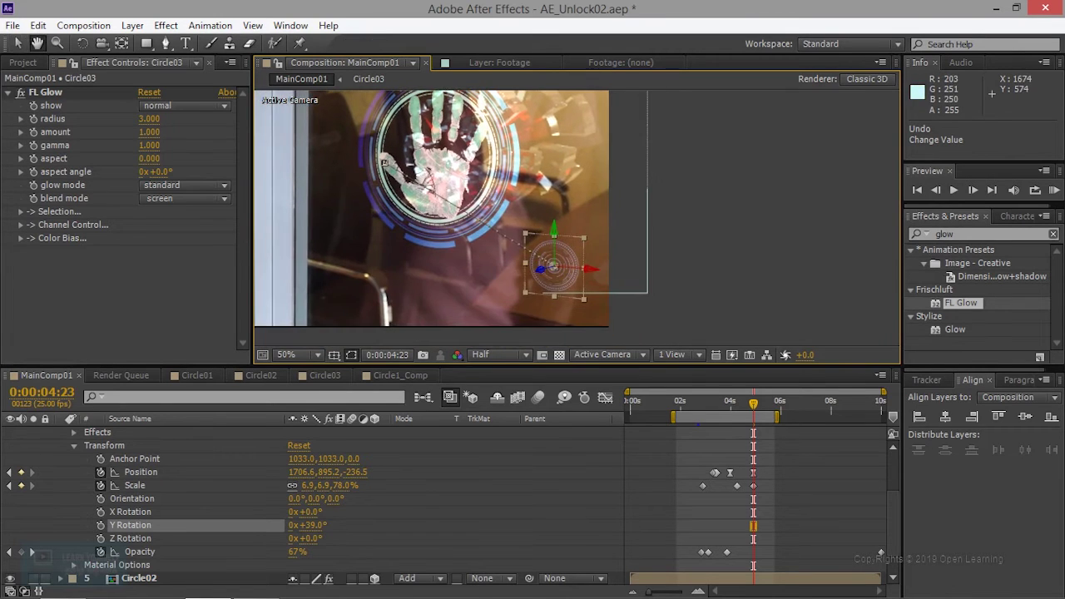
key(v)
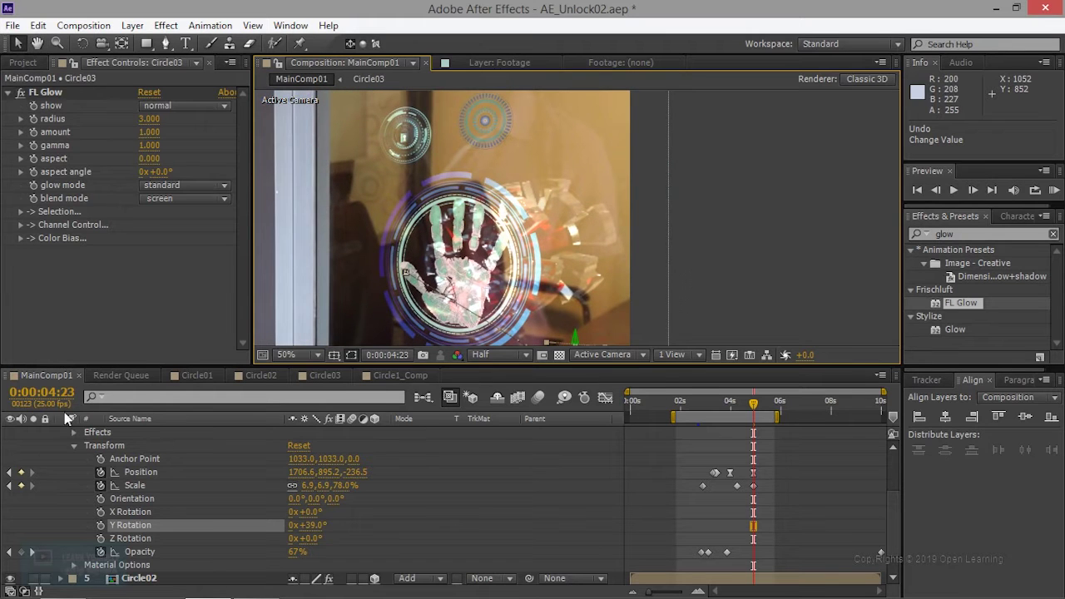
scroll(67, 480, up, 2)
Solo Circle03 and pan the viewer to the soloed circle
click(34, 499)
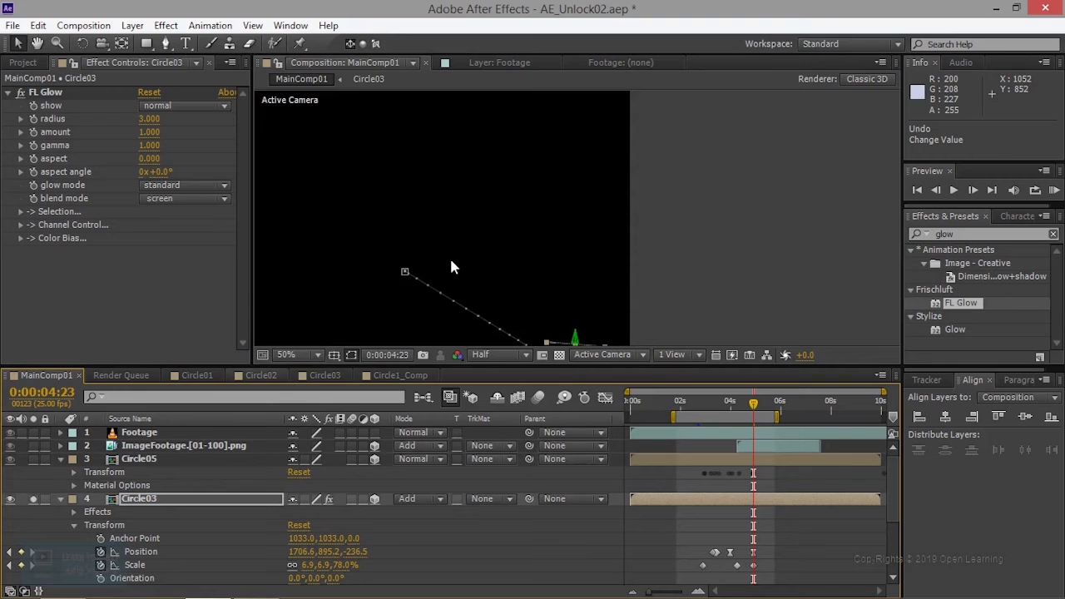
drag(449, 258, 407, 125)
scroll(516, 261, up, 4)
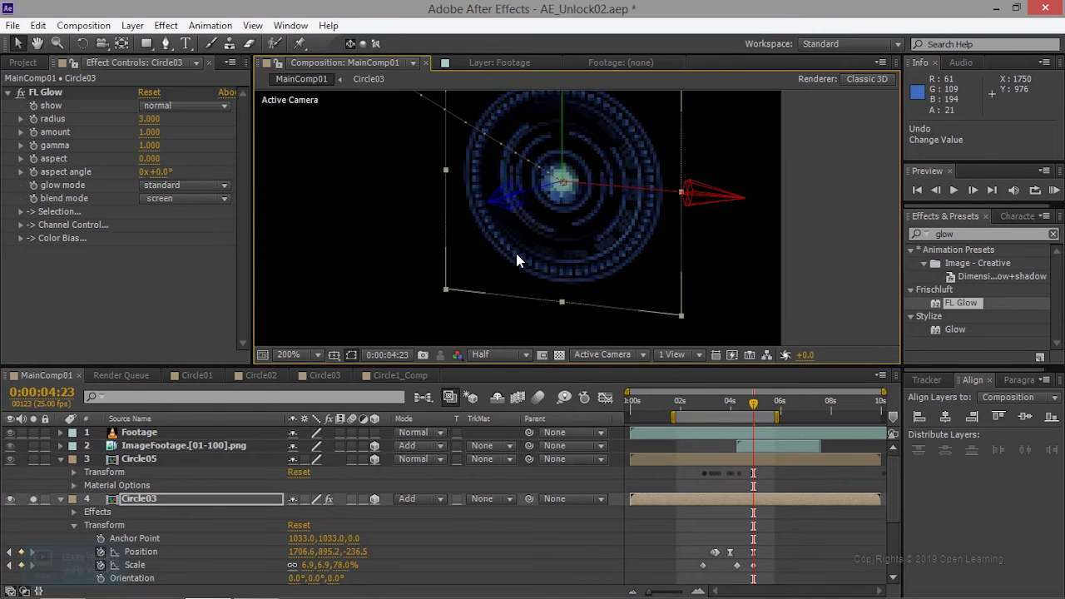
scroll(516, 261, down, 2)
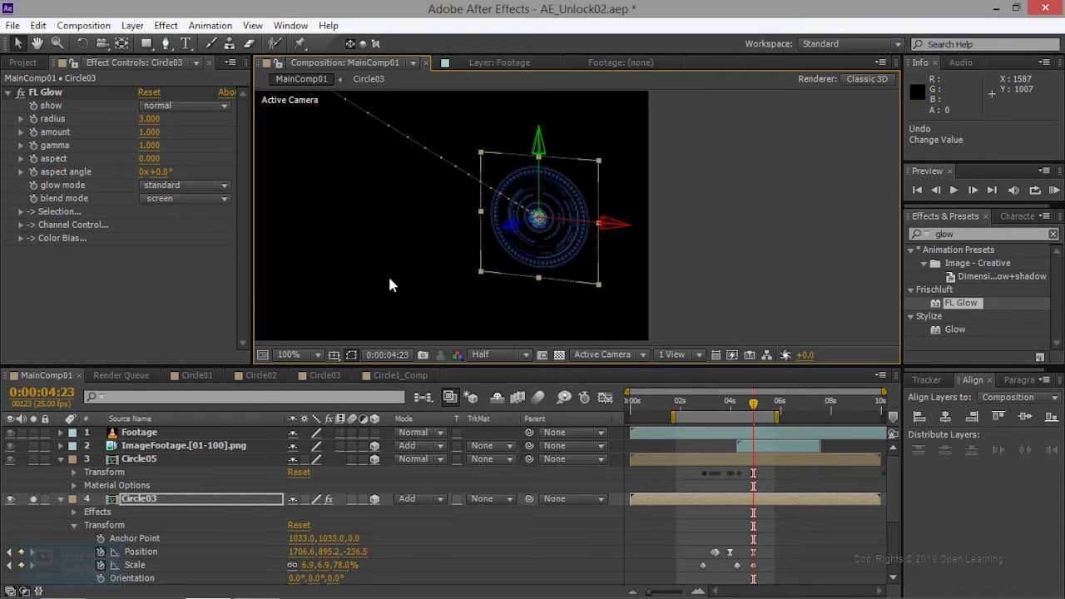
In the Project panel, expand Circle05 Layers and reveal Circle05_03's source file in Explorer
click(22, 63)
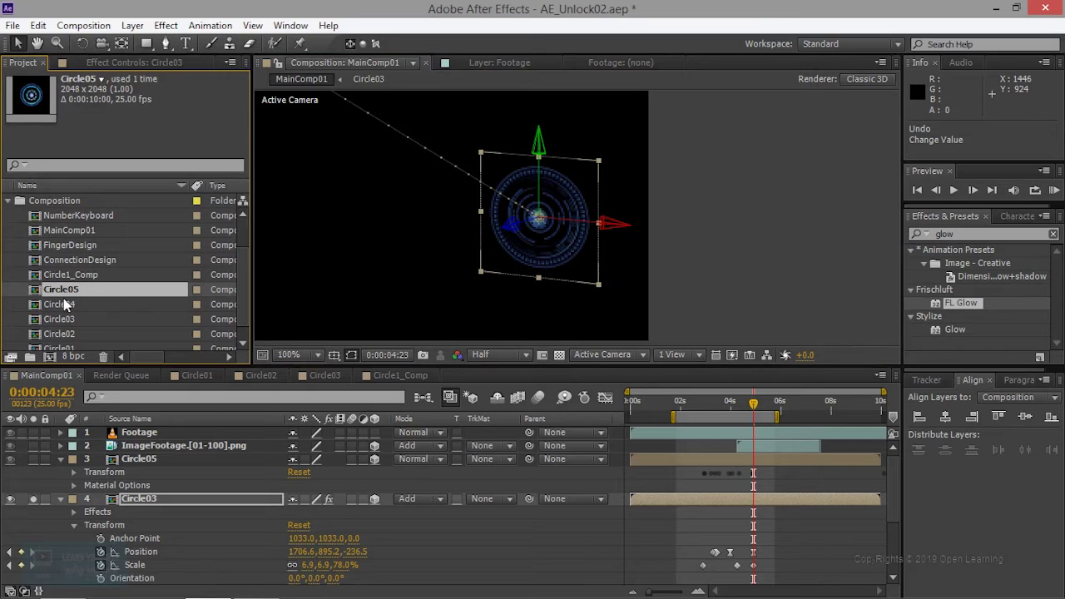
click(10, 200)
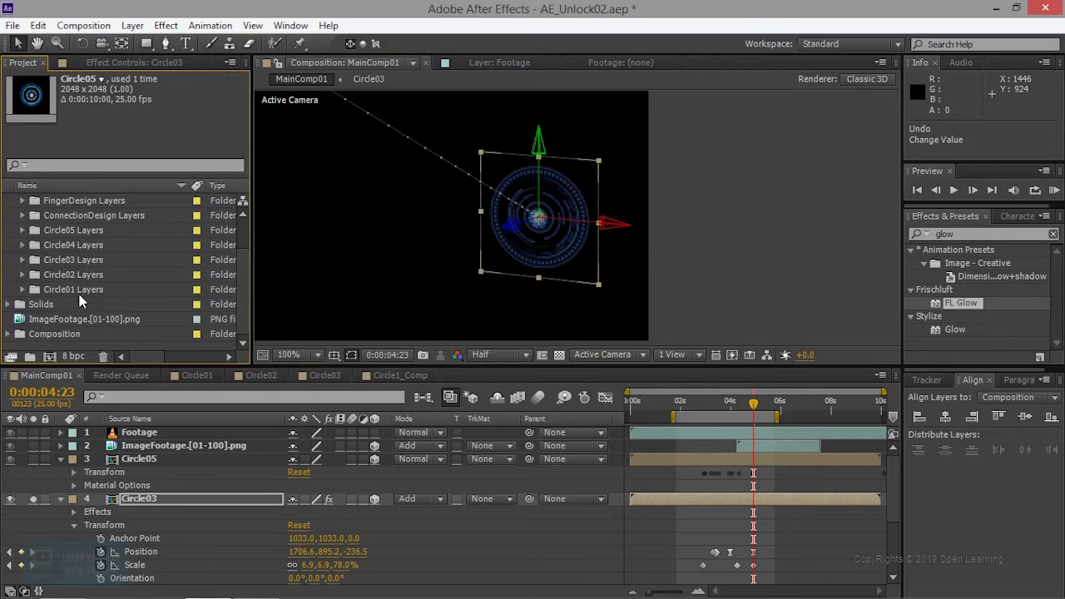
click(23, 231)
click(105, 246)
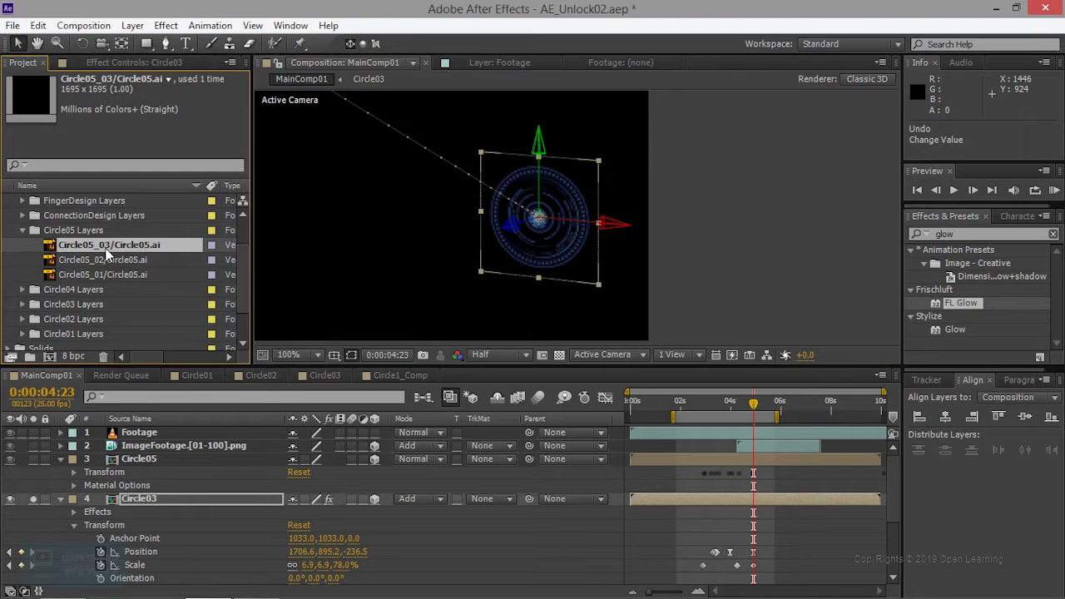
right_click(105, 247)
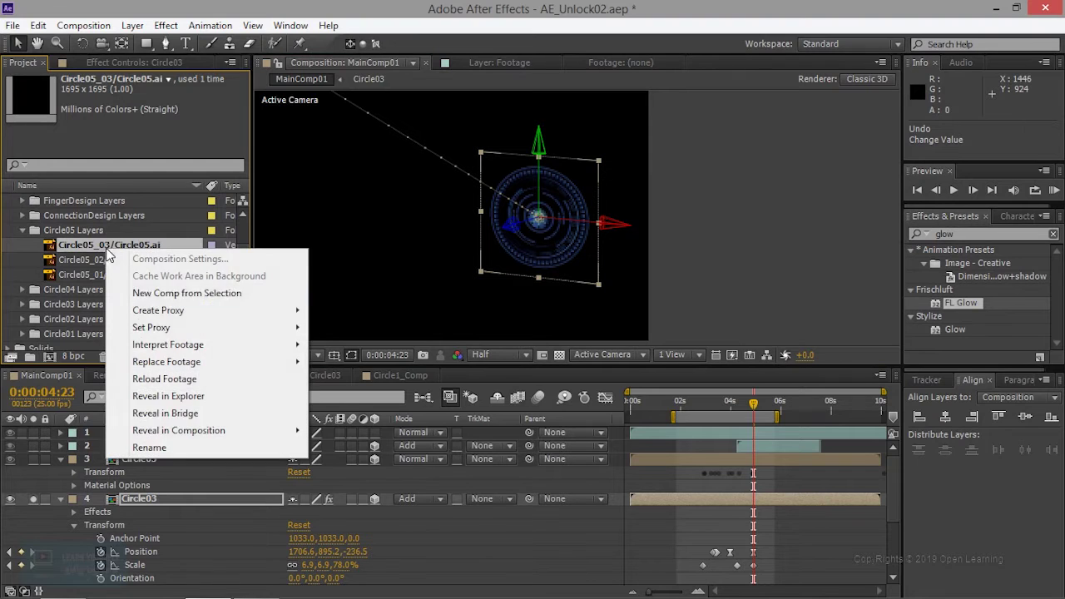
click(192, 401)
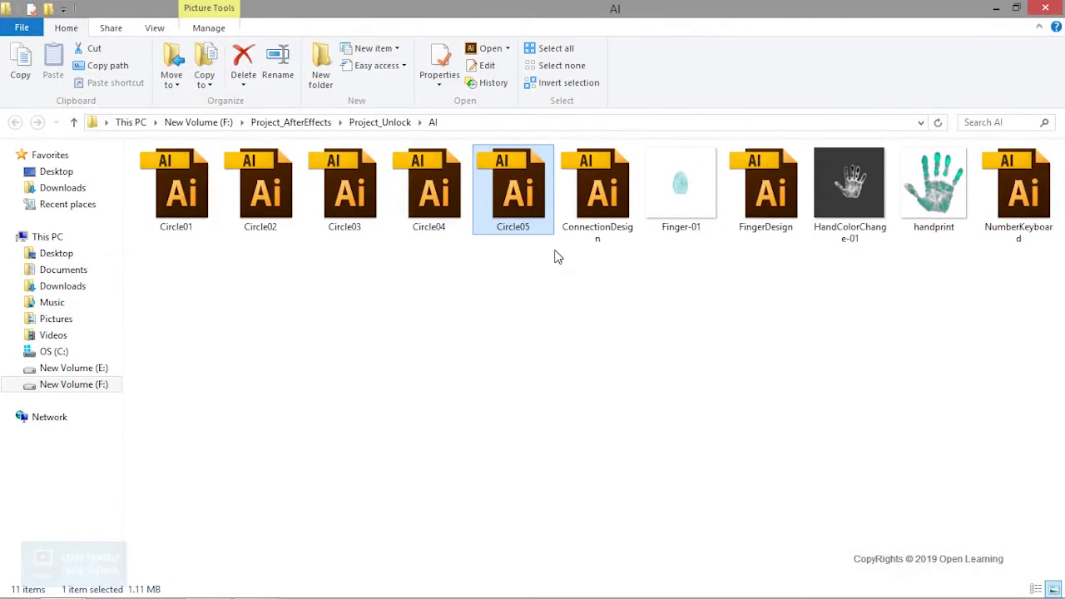
Open Circle05.ai from the Project_Unlock\AI folder in Illustrator
double_click(529, 200)
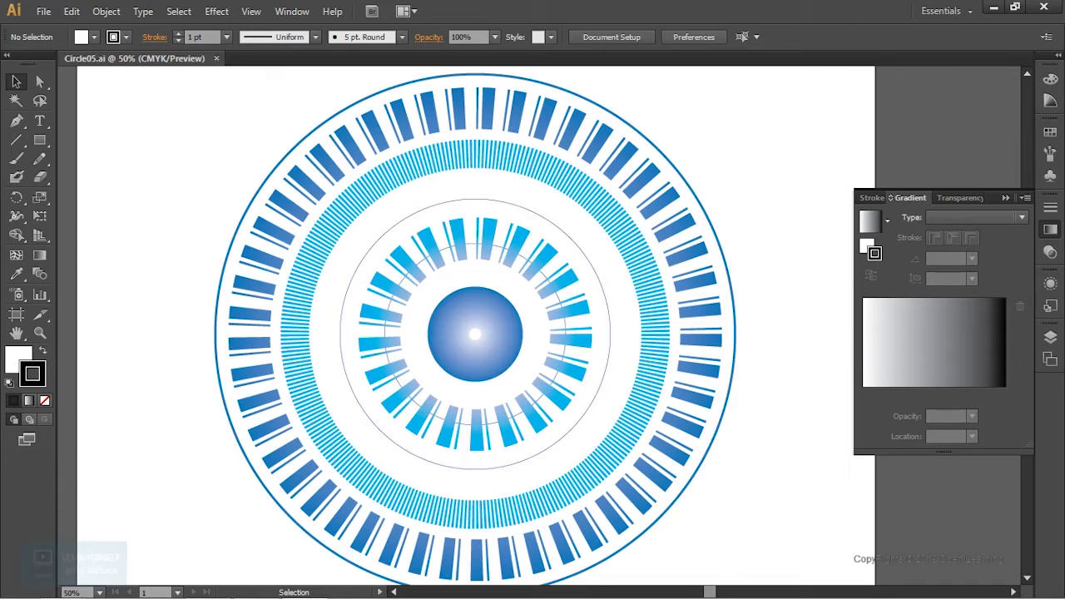
Target all artwork on the Circle05_01 layer and colour it a bright blue
click(1050, 340)
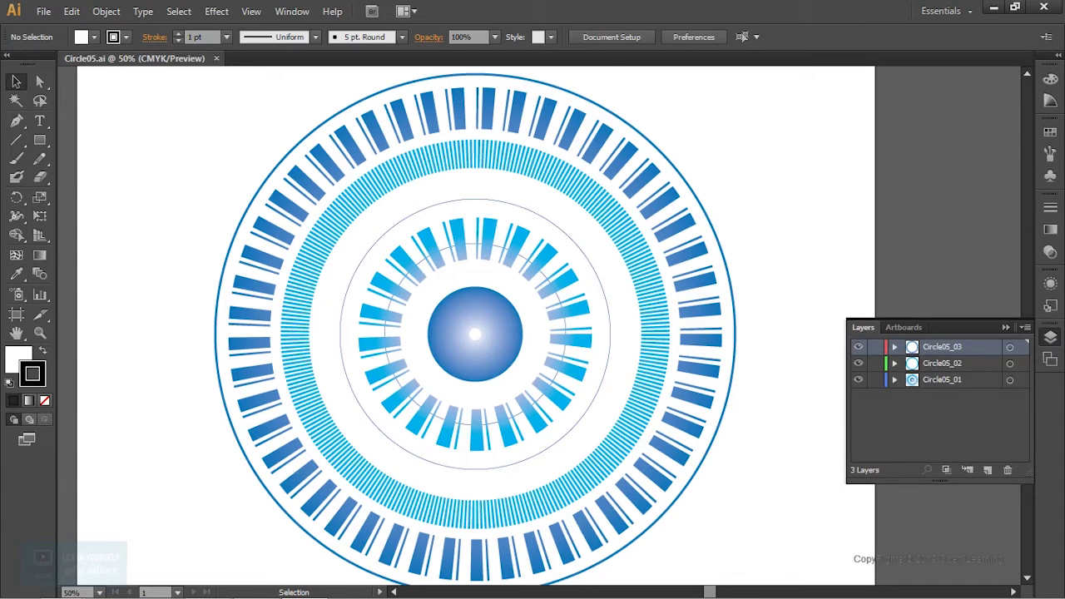
click(1009, 379)
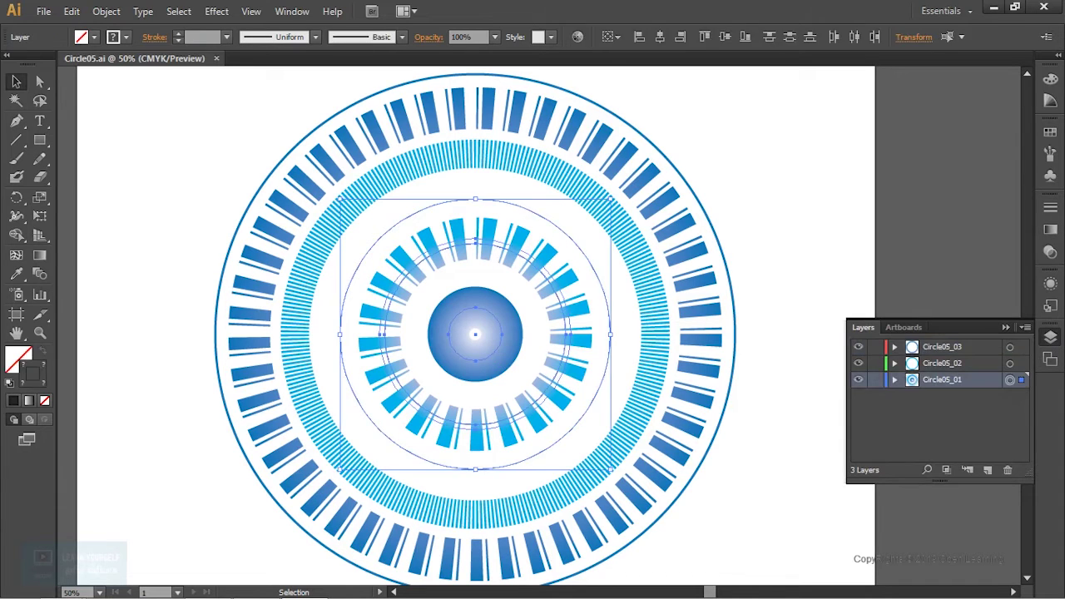
double_click(44, 379)
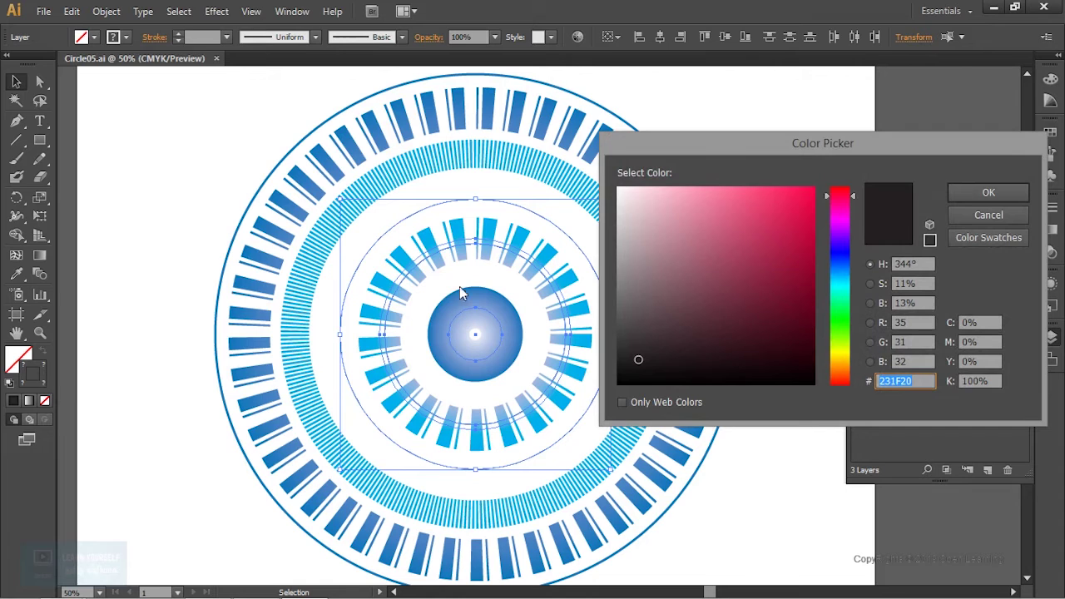
drag(841, 277, 841, 271)
click(806, 205)
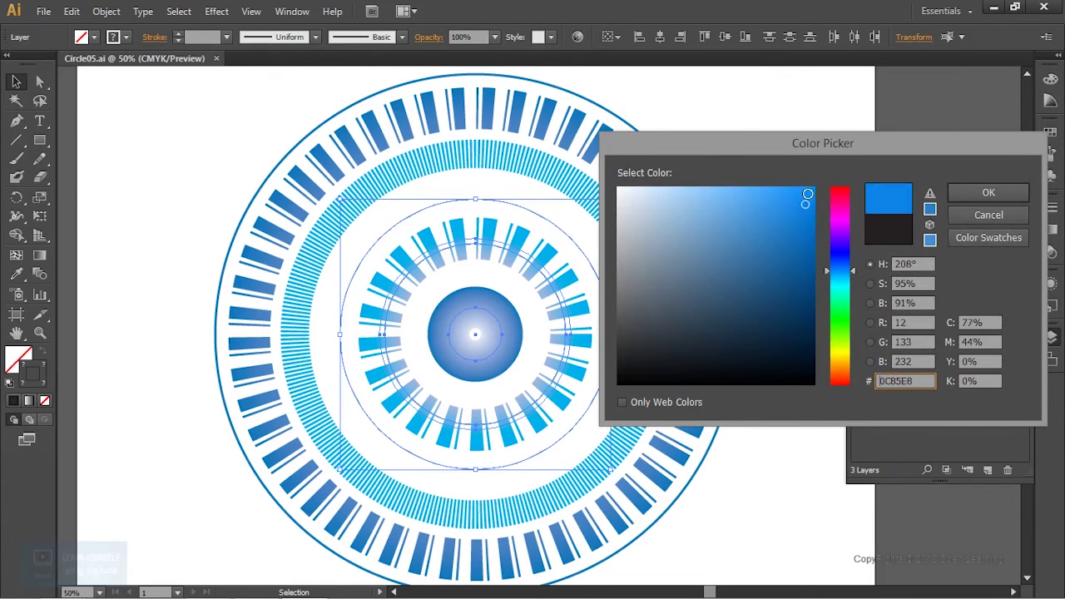
click(988, 193)
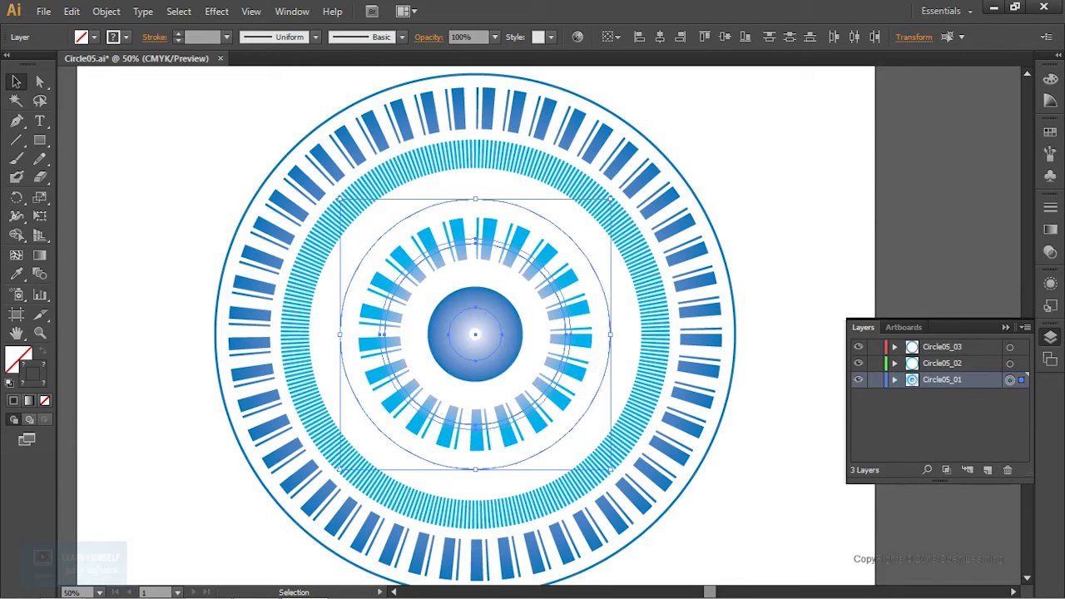
Try linear and radial gradients and the Orange, Yellow preset on the inner artwork
click(1050, 230)
click(965, 216)
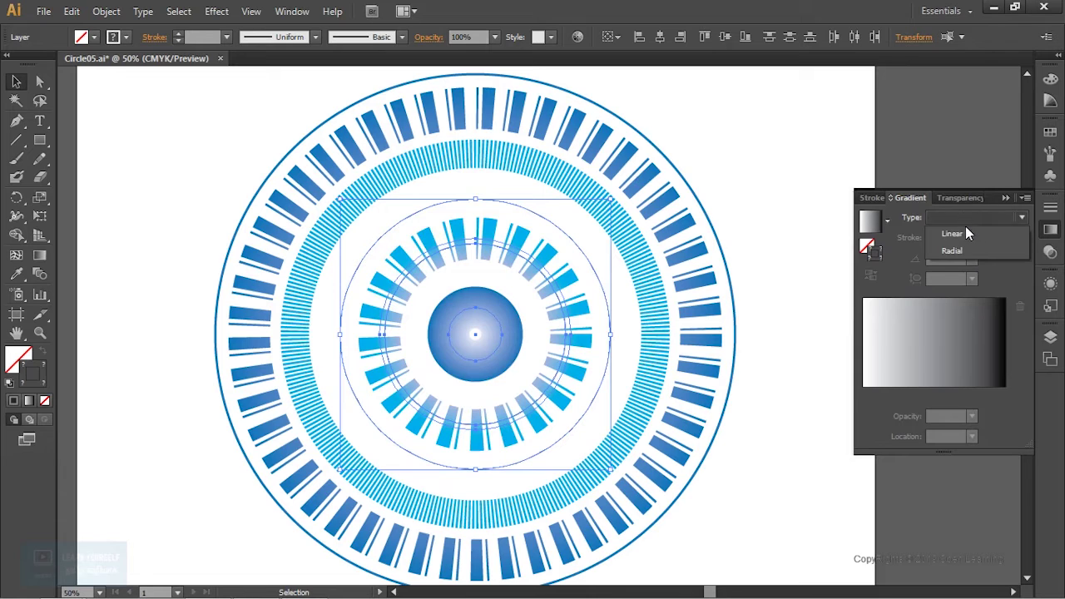
click(965, 231)
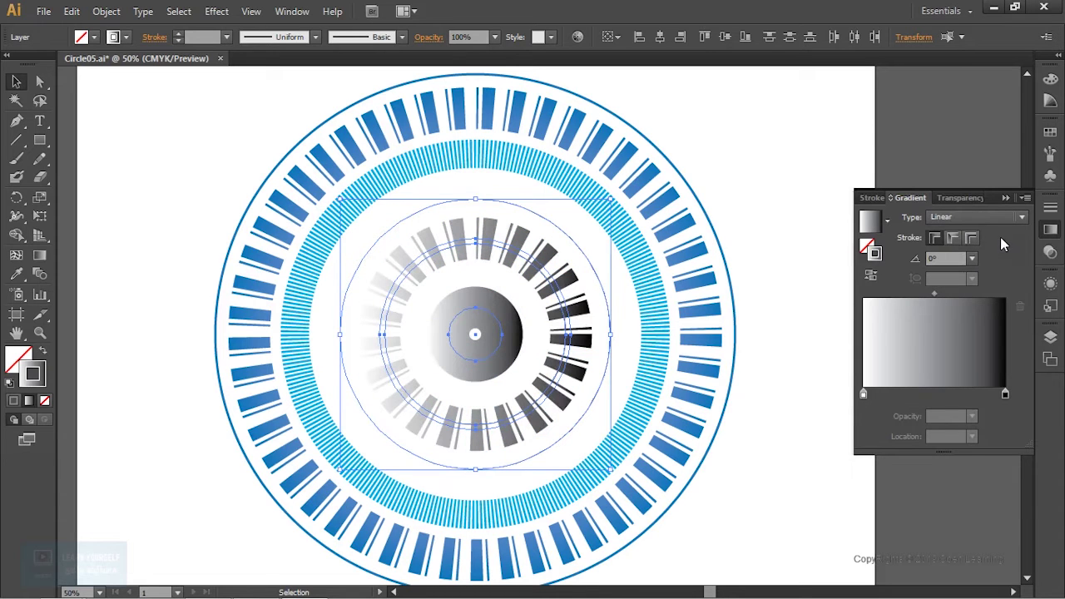
click(987, 216)
click(982, 248)
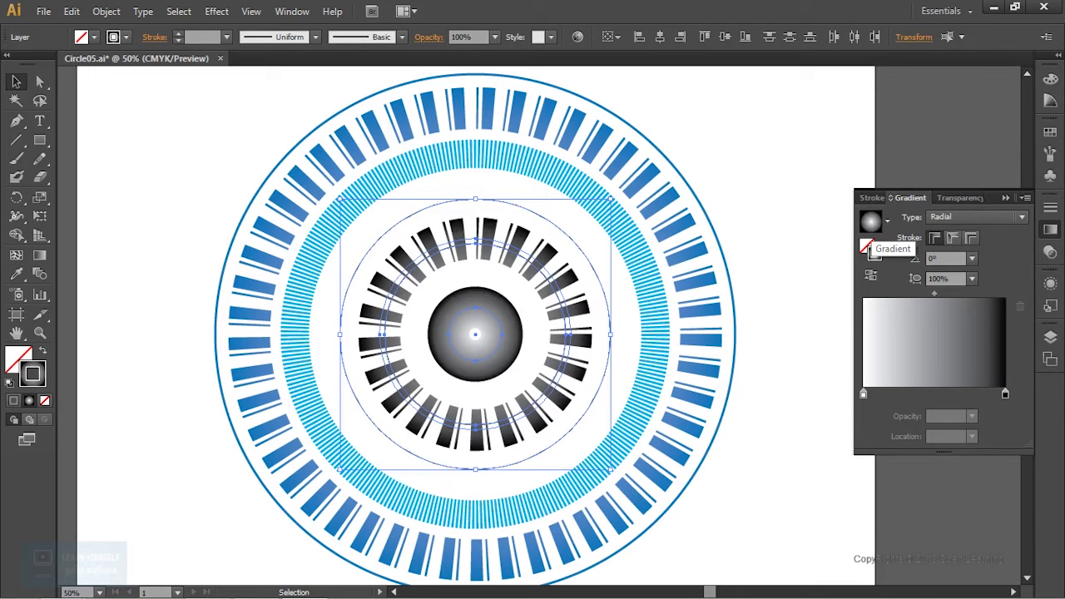
click(888, 220)
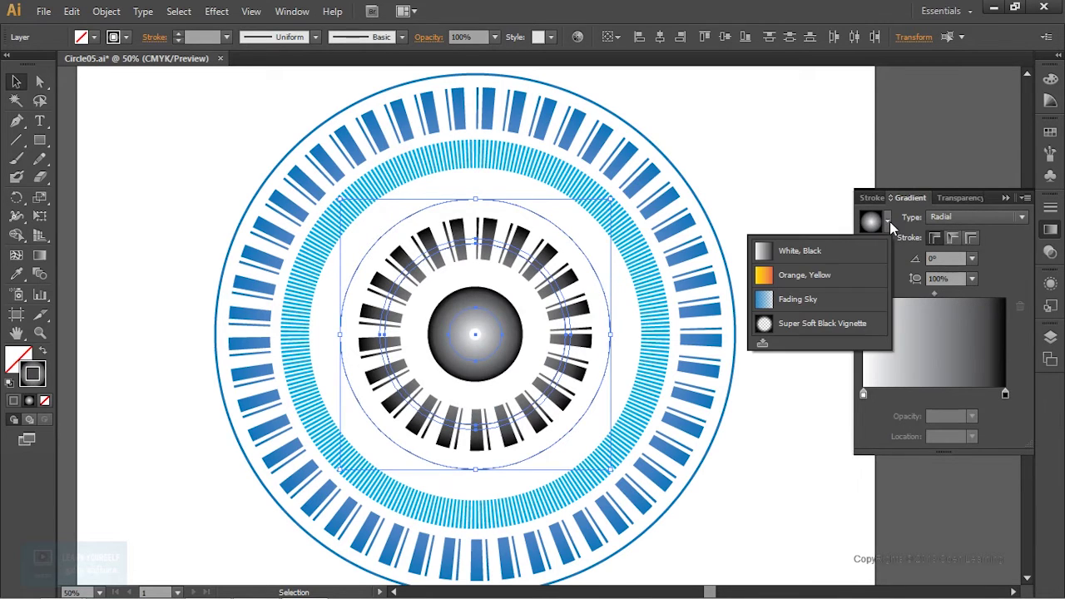
click(804, 274)
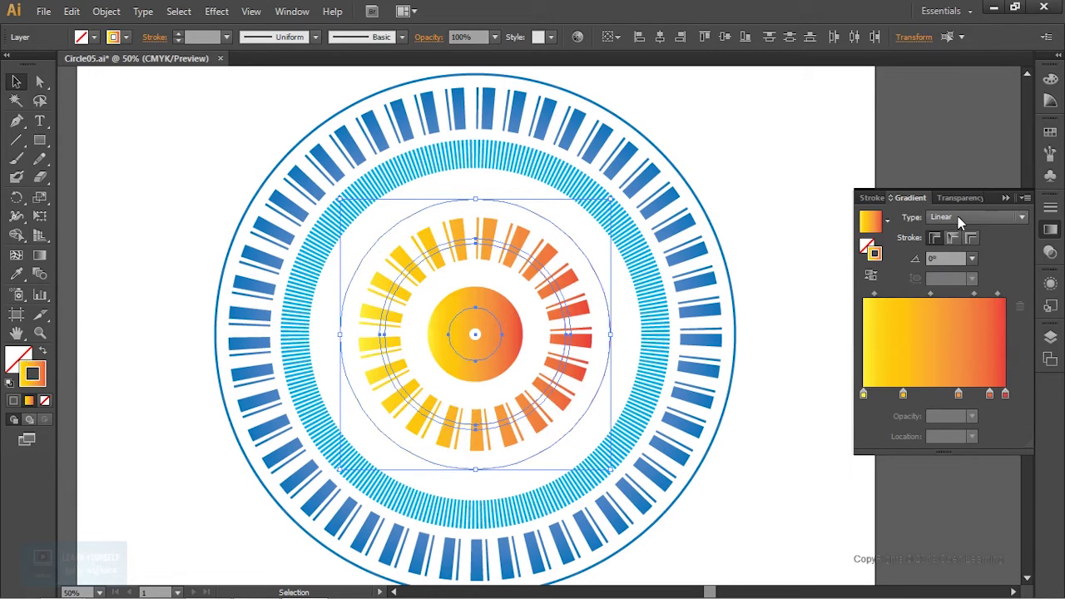
click(888, 221)
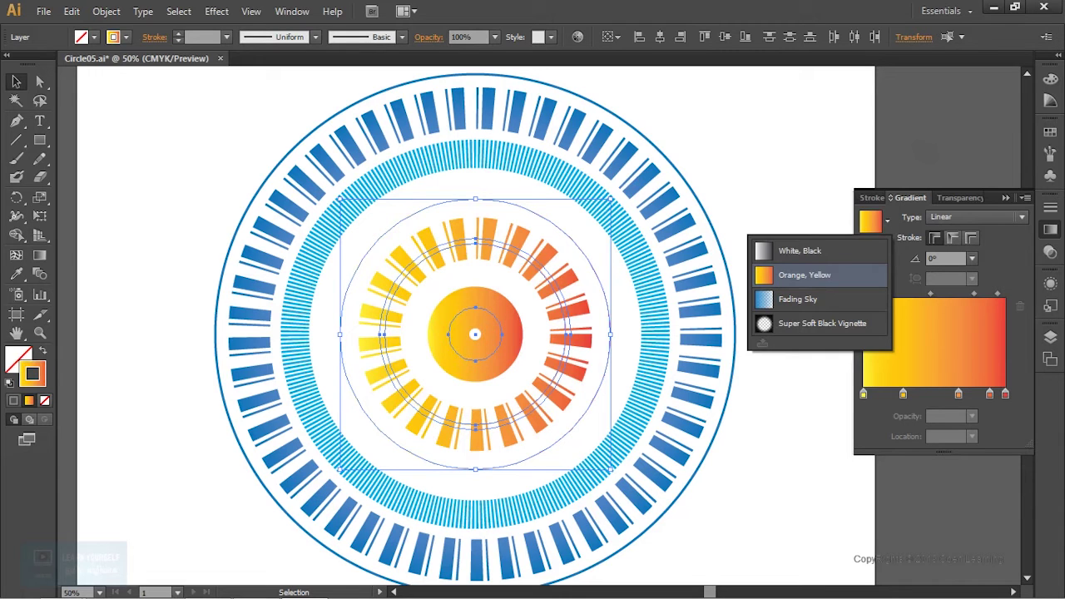
click(804, 275)
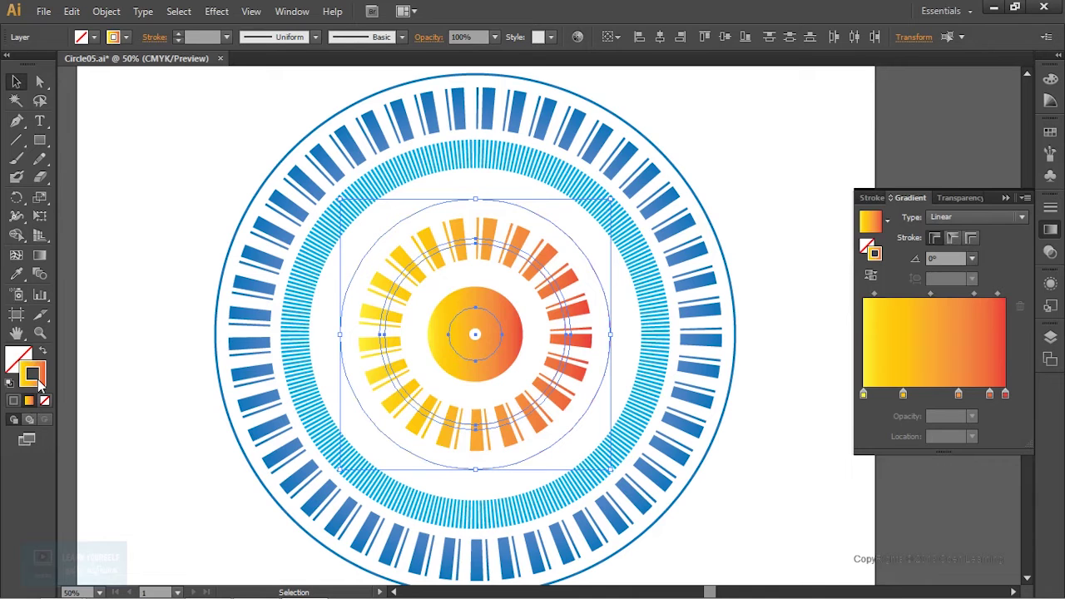
Fill the inner ring and centre disc with solid pink, then bright blue #06A8F9
double_click(33, 376)
drag(714, 248, 790, 193)
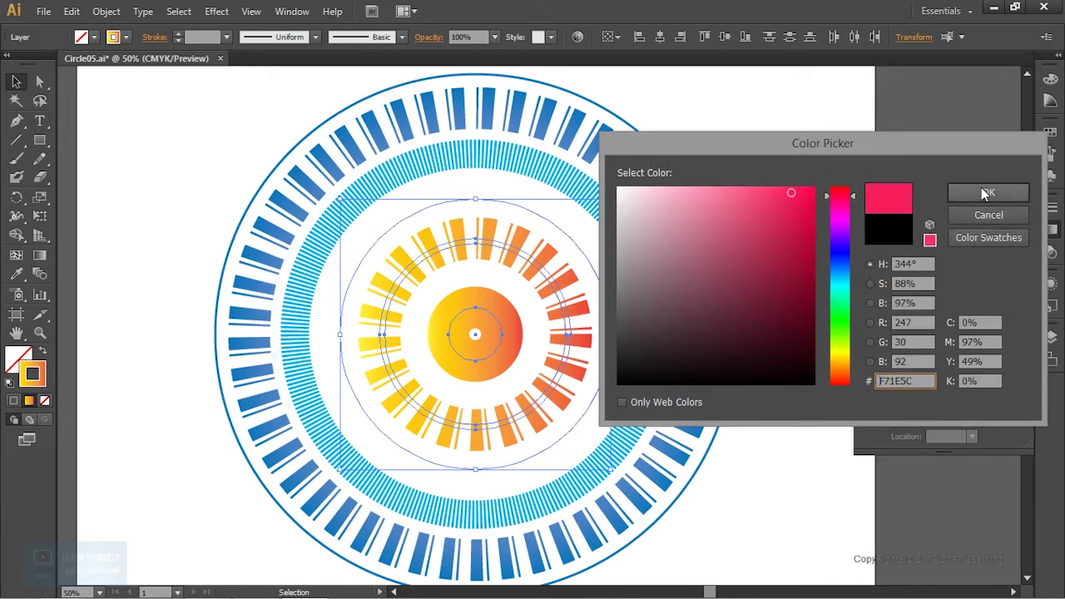
click(982, 193)
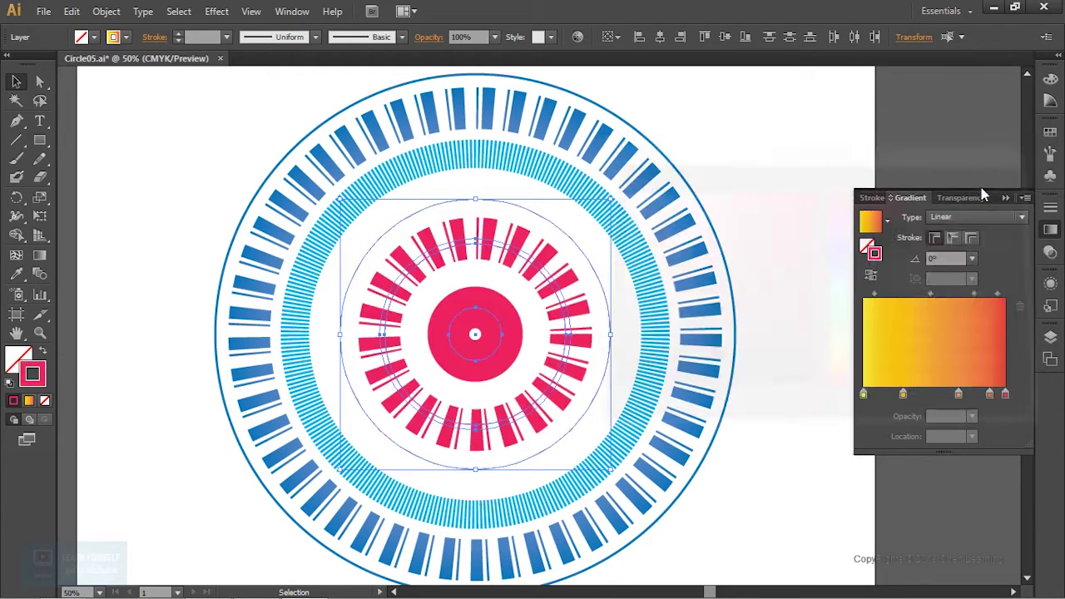
double_click(42, 377)
drag(837, 261, 838, 274)
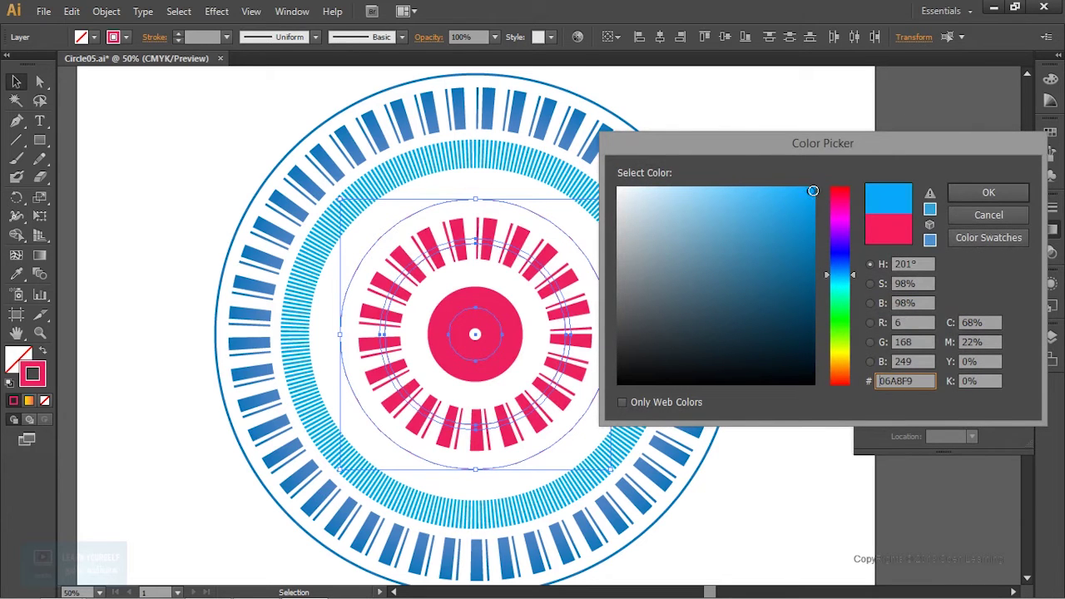
click(962, 192)
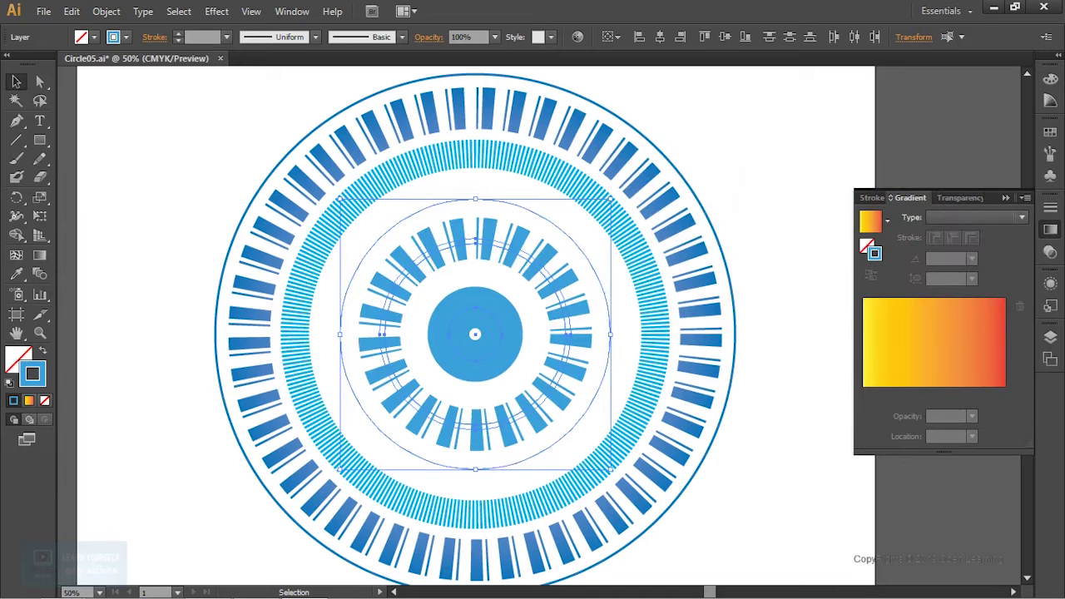
Recolour the large outer ring of bars to a light cyan
click(702, 336)
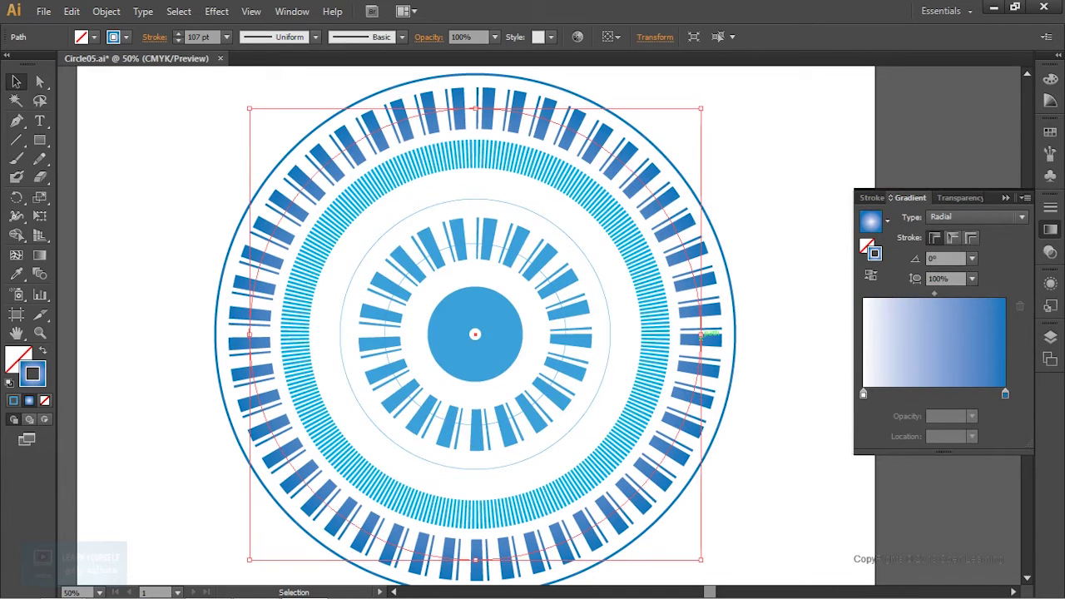
double_click(34, 376)
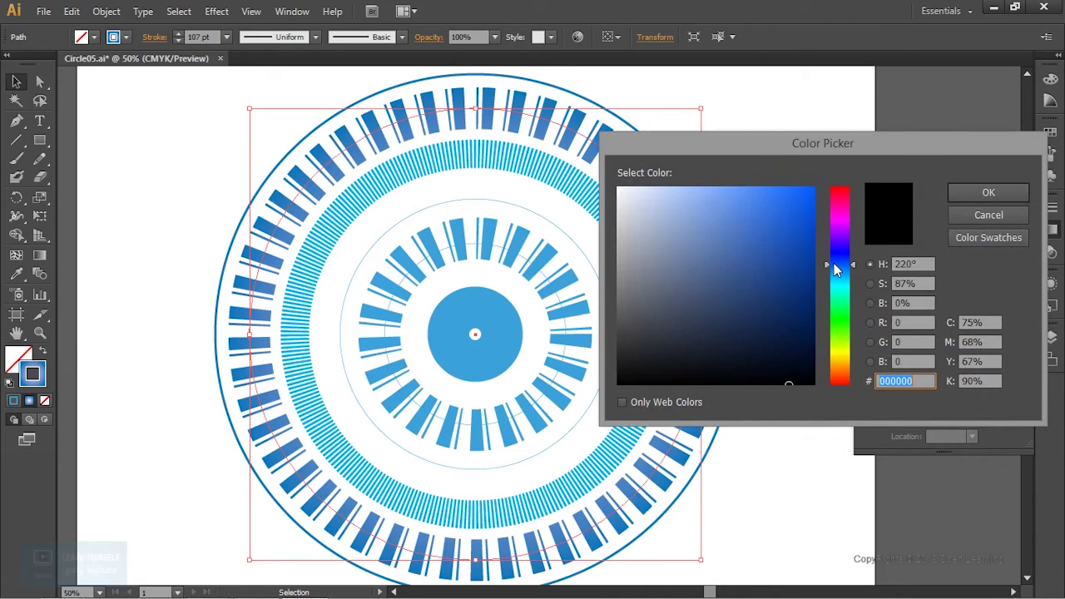
drag(834, 264, 834, 261)
mouse_move(806, 210)
mouse_down()
mouse_move(758, 268)
mouse_move(708, 227)
mouse_move(720, 241)
mouse_up()
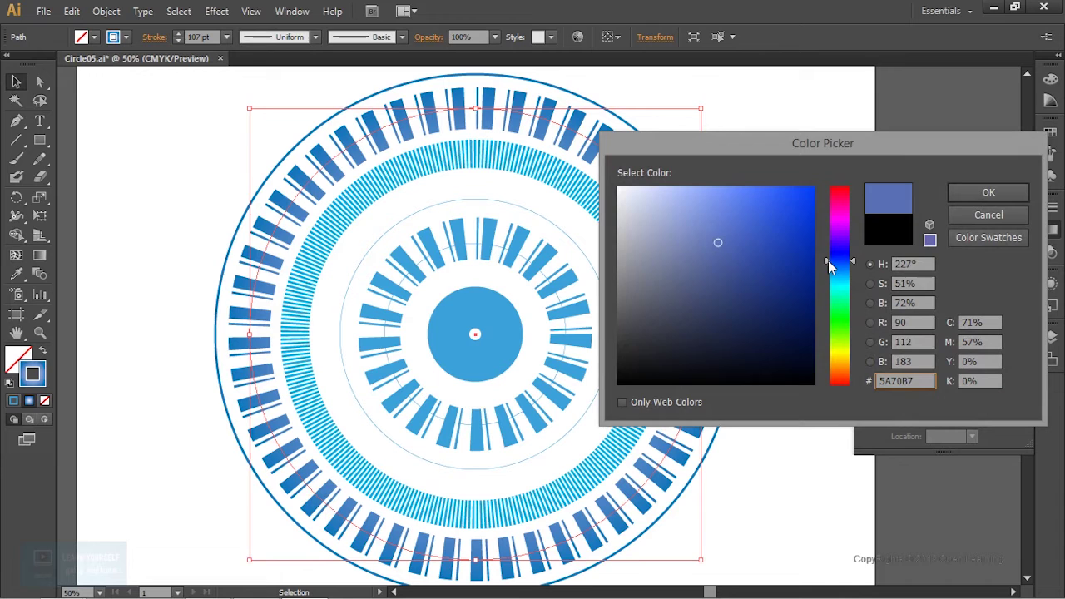
drag(828, 261, 828, 274)
drag(717, 241, 728, 216)
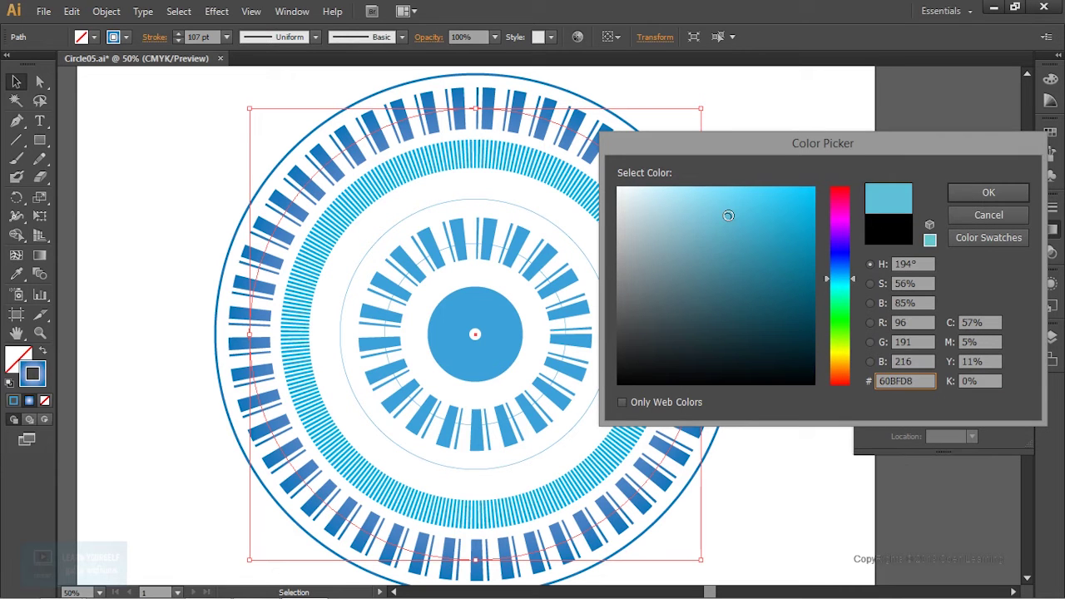
click(990, 193)
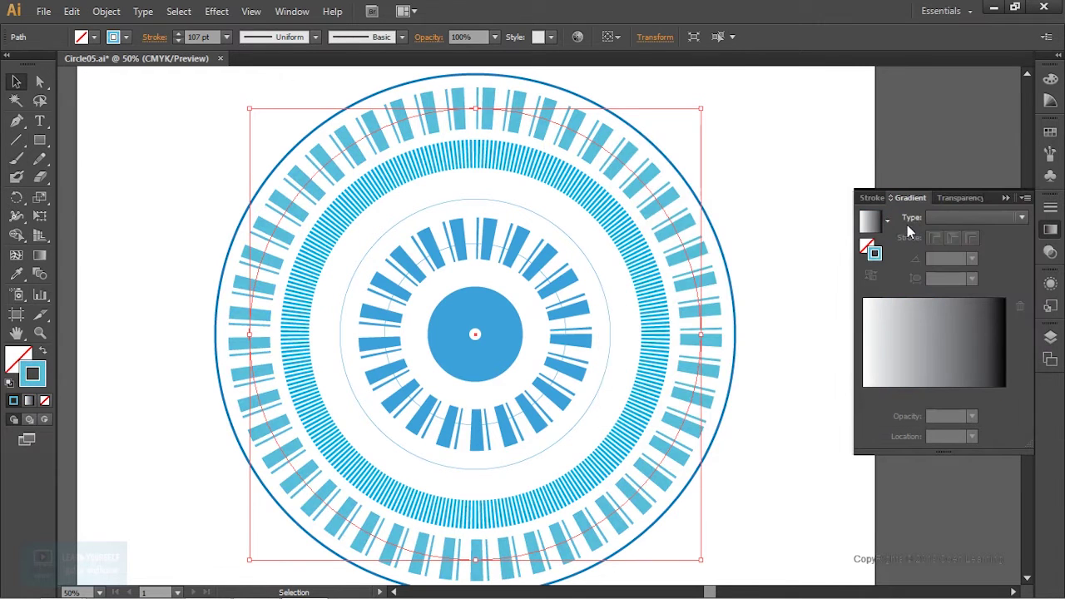
Give the thin outermost circle a bright blue outline (#058BD6) and deselect the artwork
click(232, 247)
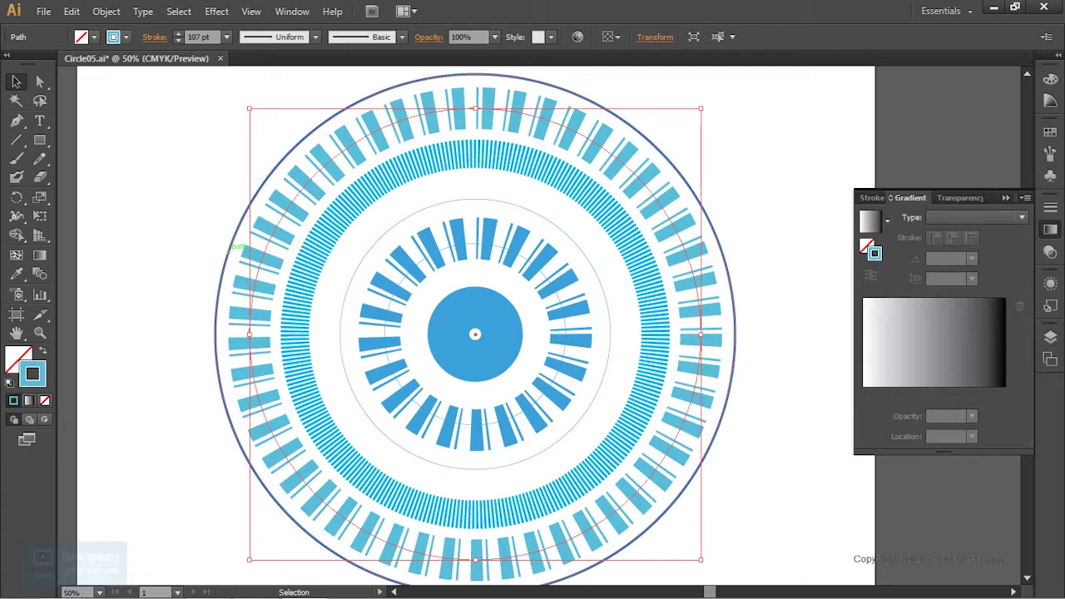
key(period)
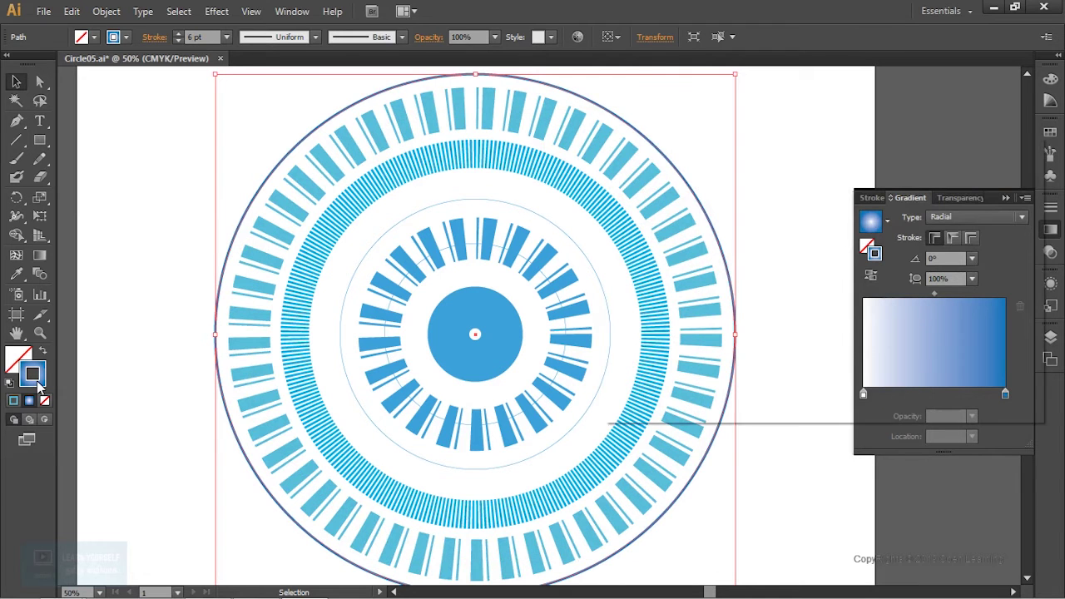
double_click(33, 375)
click(839, 272)
drag(801, 238, 812, 217)
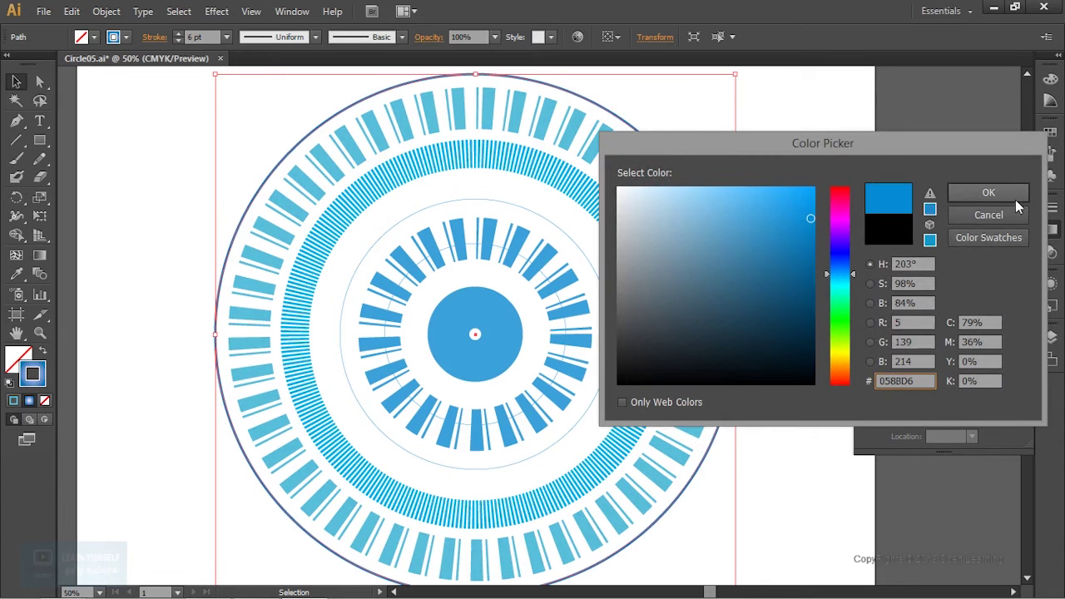
click(1015, 202)
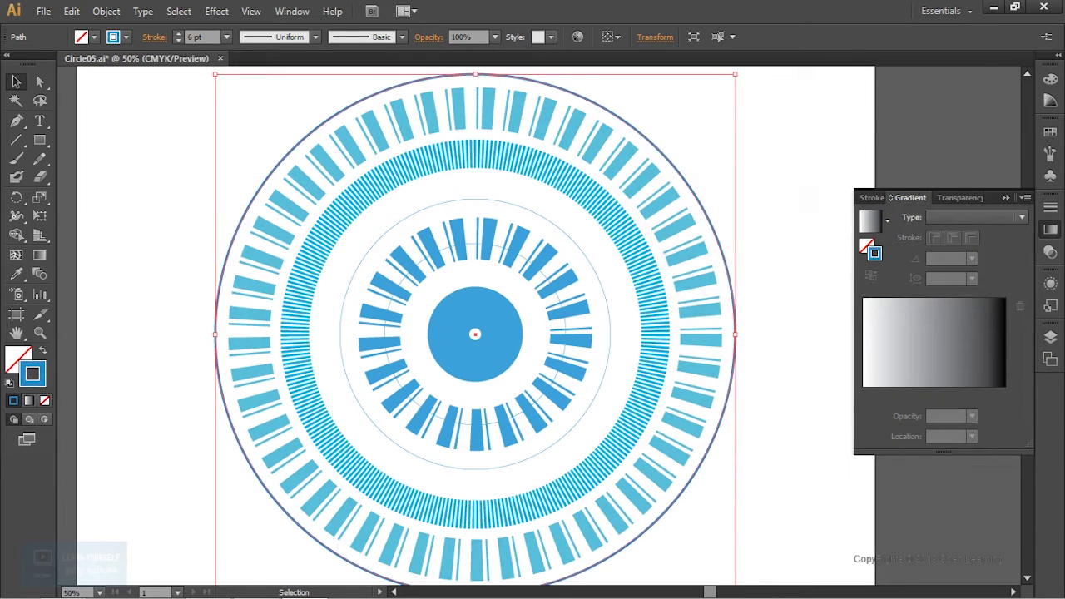
click(794, 198)
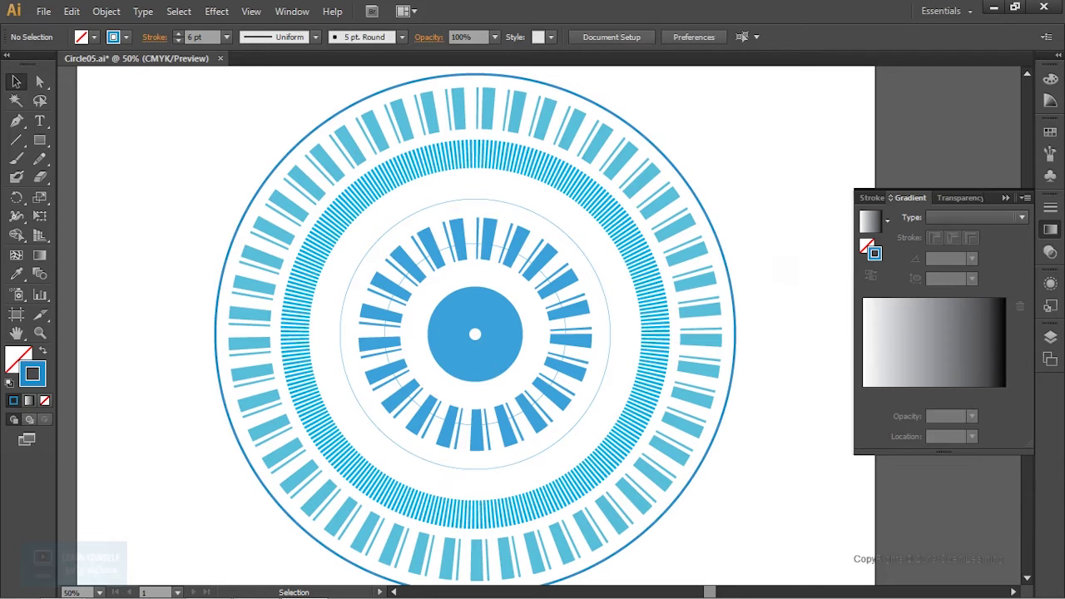
click(43, 11)
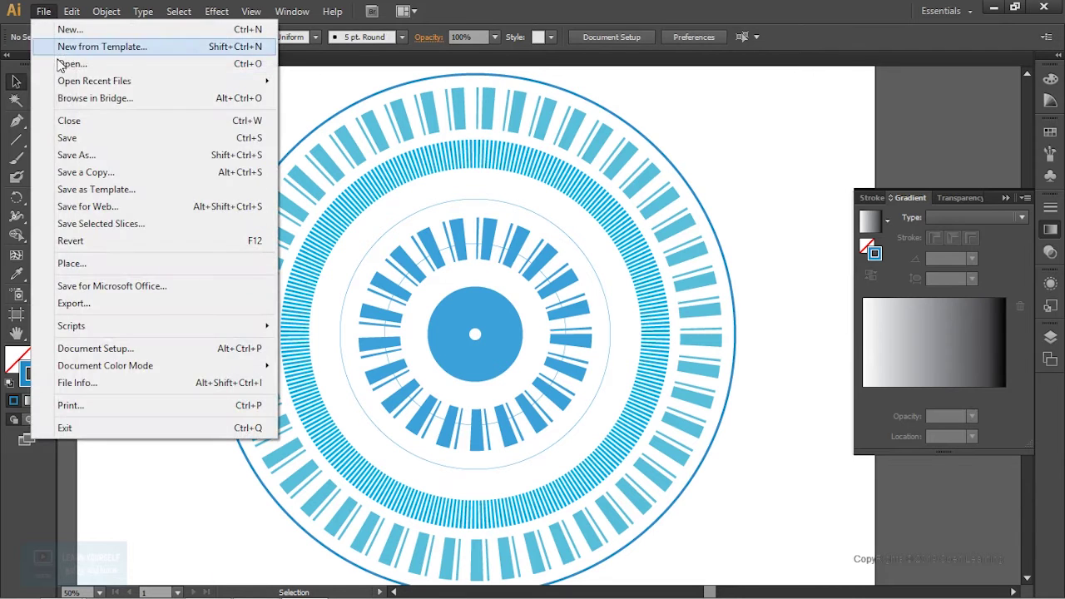
Save Circle05, then give the selected Circle03 ring a teal stroke
click(74, 138)
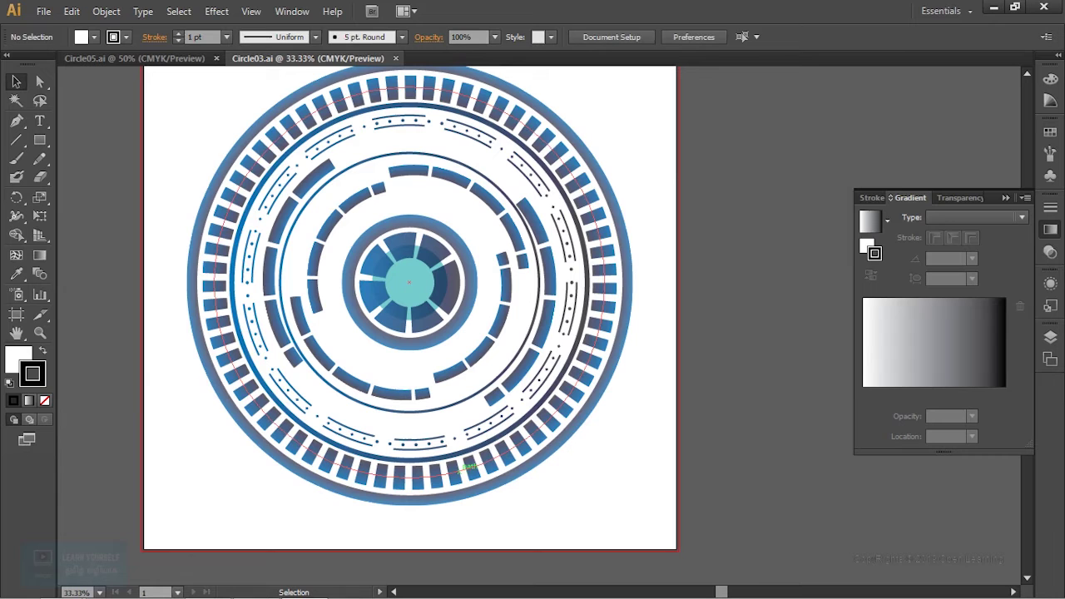
double_click(37, 380)
click(843, 297)
click(803, 300)
key(Return)
scroll(589, 433, up, 1)
Give Circle03's outer ring a teal stroke
click(485, 418)
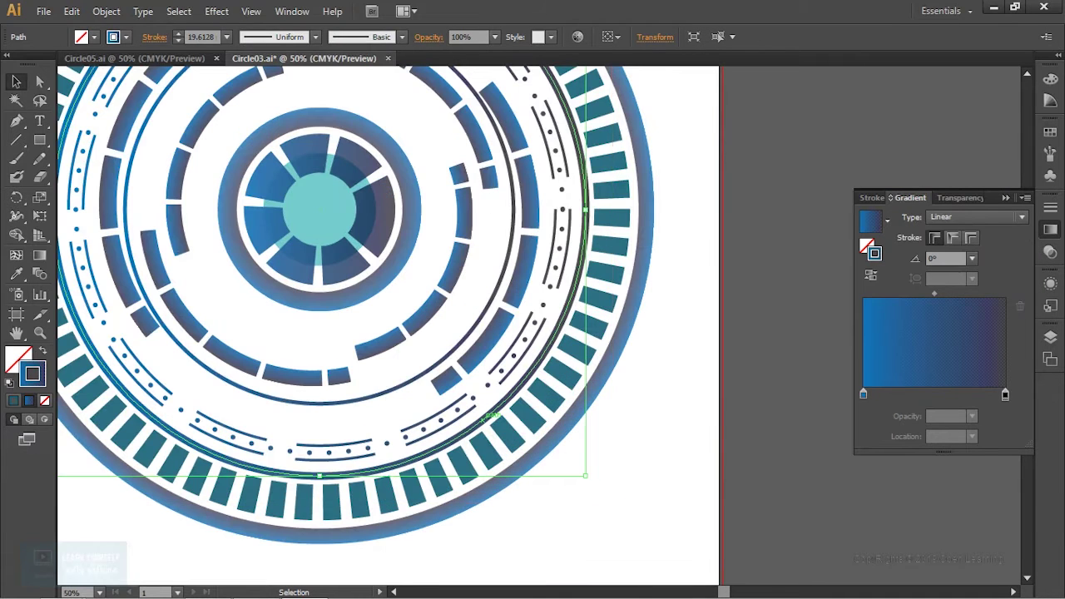
click(484, 492)
double_click(38, 380)
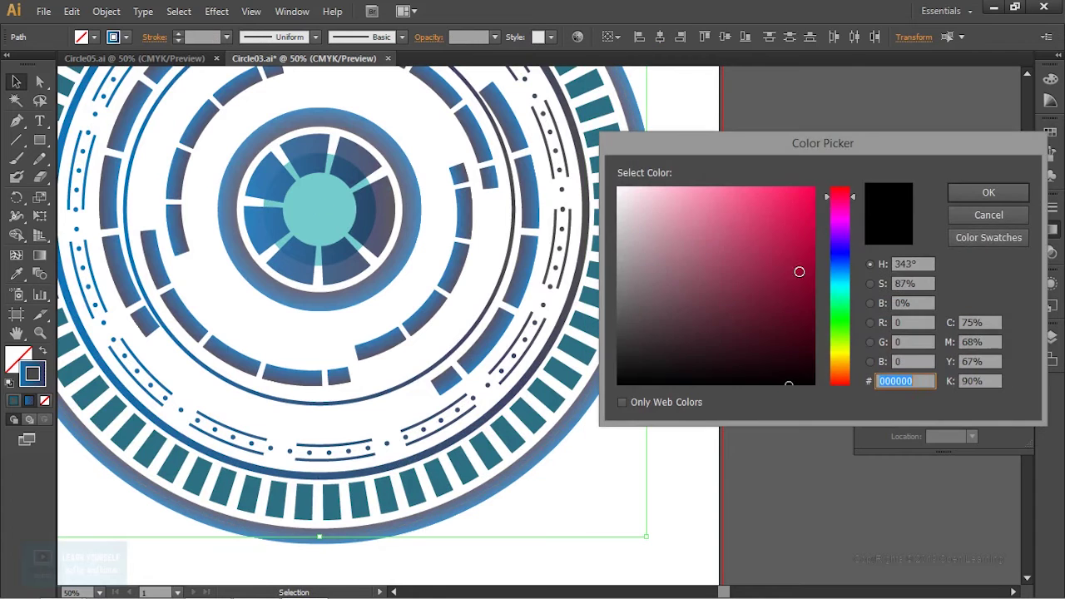
click(840, 288)
click(701, 254)
click(1025, 193)
key(ctrl+shift+a)
scroll(374, 325, up, 1)
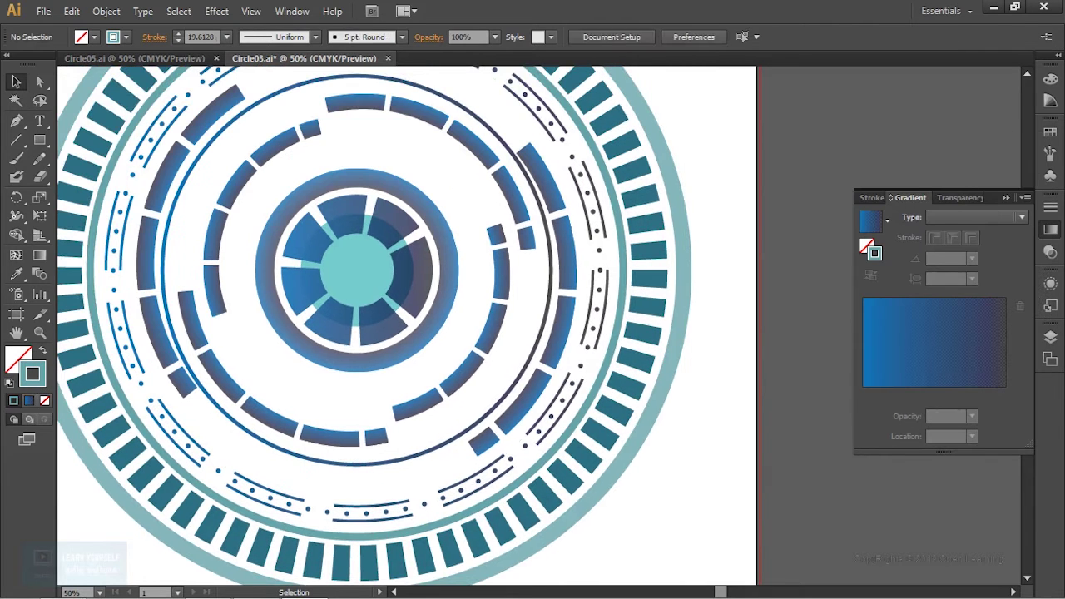
Set the inner ring group's stroke to bright teal 2CFFE5 and sample light teal onto the inner arcs
click(567, 337)
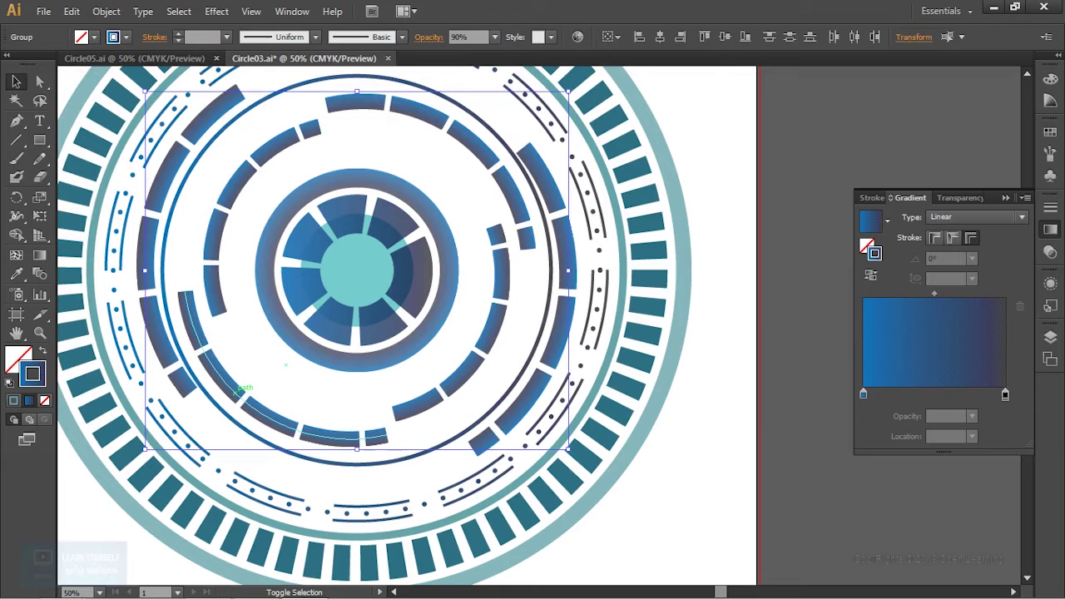
double_click(33, 374)
click(841, 289)
click(781, 187)
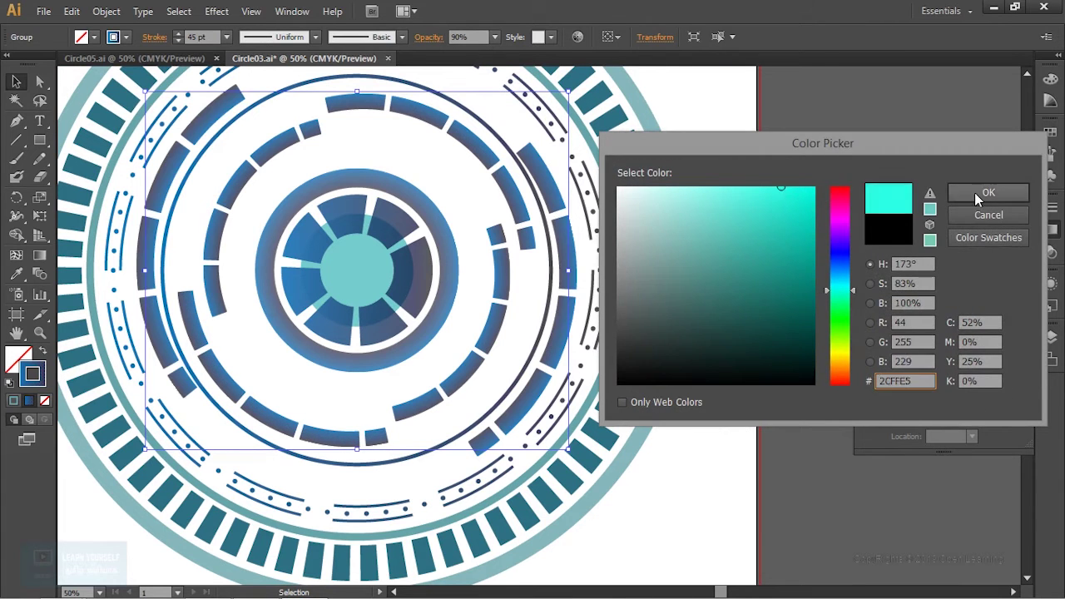
click(988, 192)
key(i)
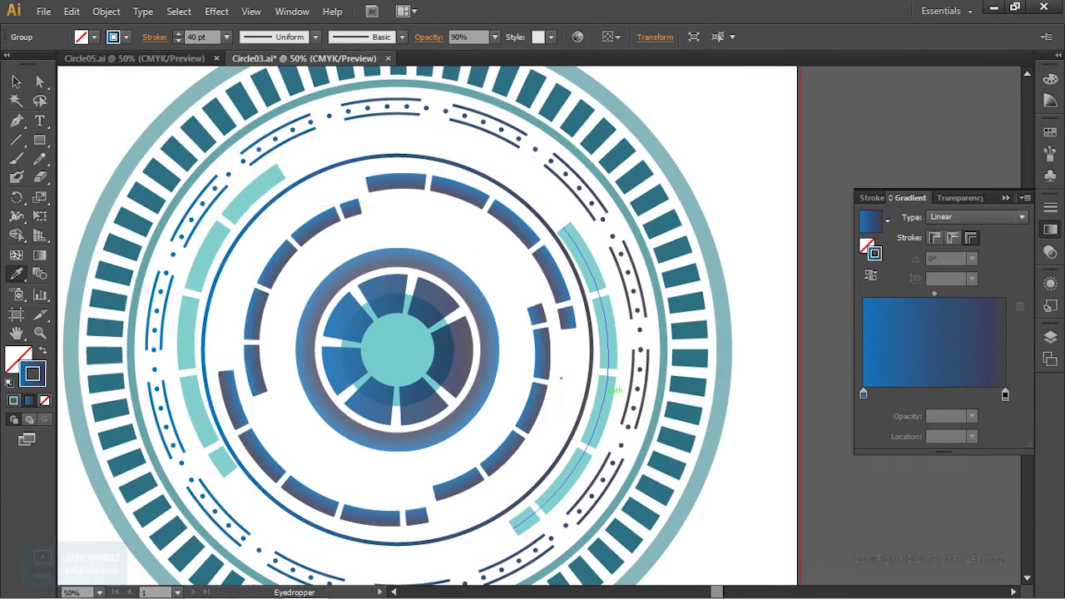
click(599, 350)
key(v)
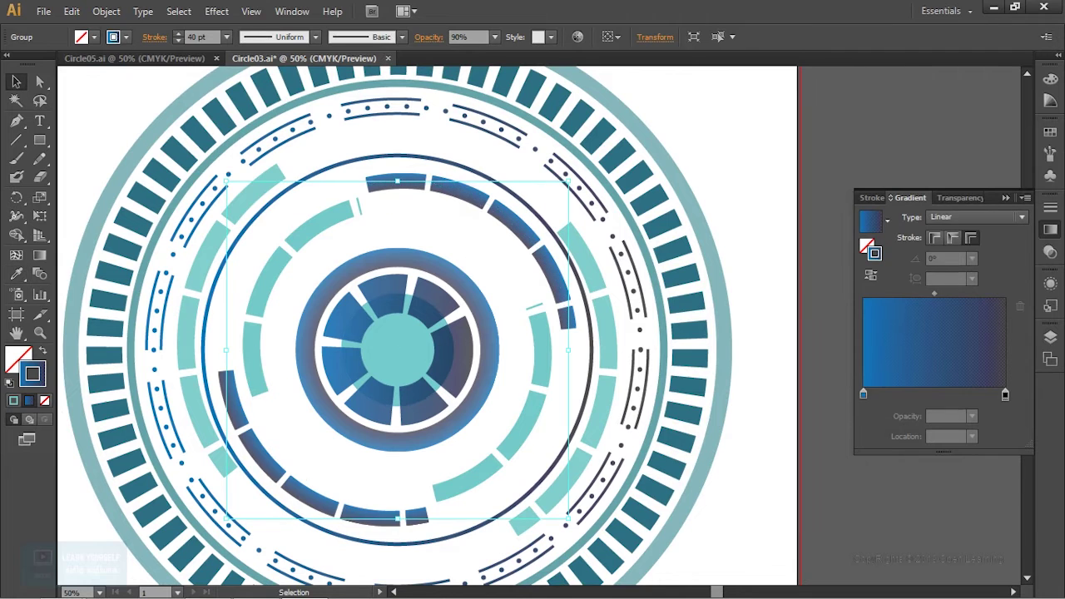
key(ctrl+shift+a)
Try light teal A9E0DD, then apply progressively paler teal strokes to the inner arcs
double_click(32, 374)
click(841, 287)
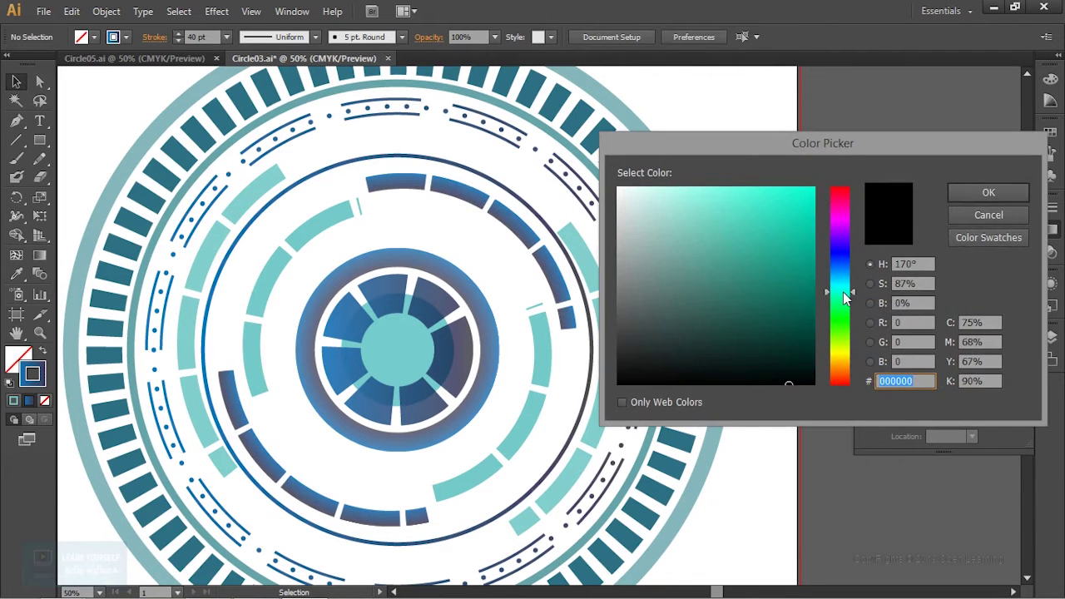
click(666, 210)
click(988, 192)
key(ctrl+z)
double_click(33, 373)
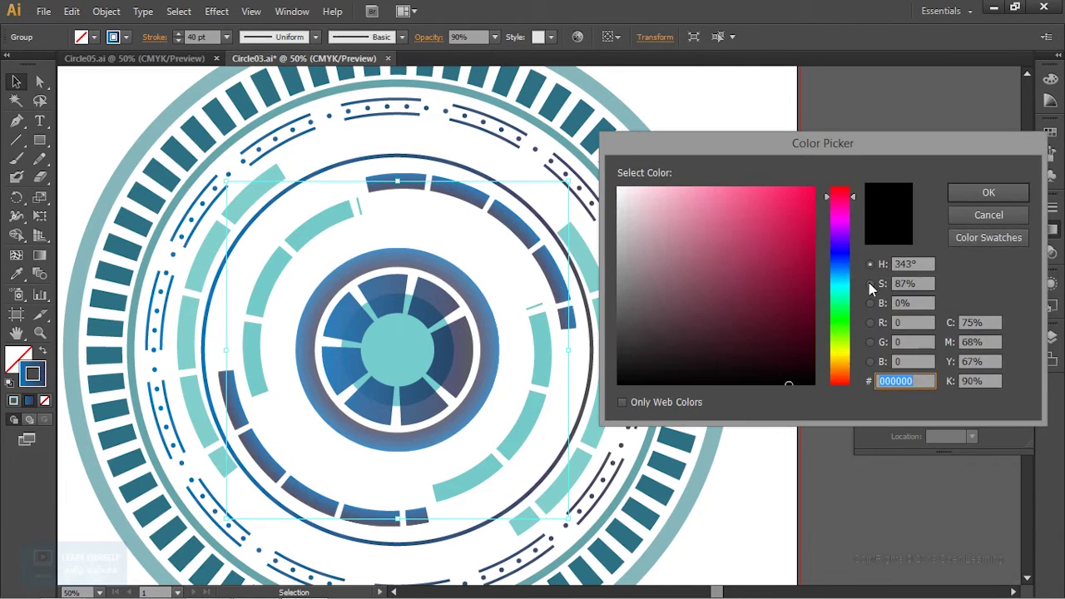
click(842, 291)
click(674, 219)
click(989, 192)
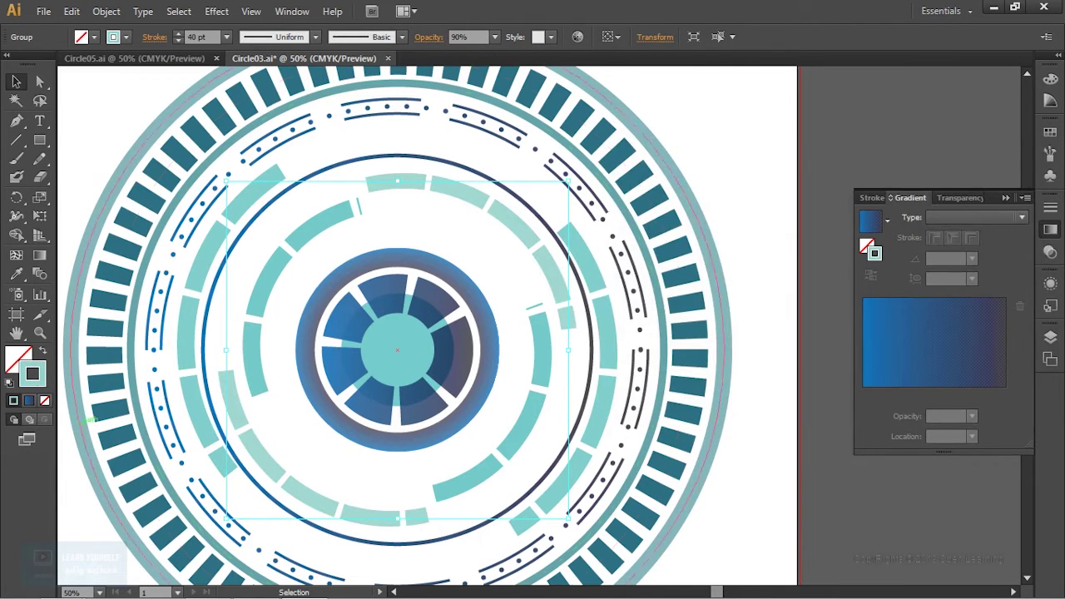
double_click(32, 373)
click(654, 186)
click(972, 193)
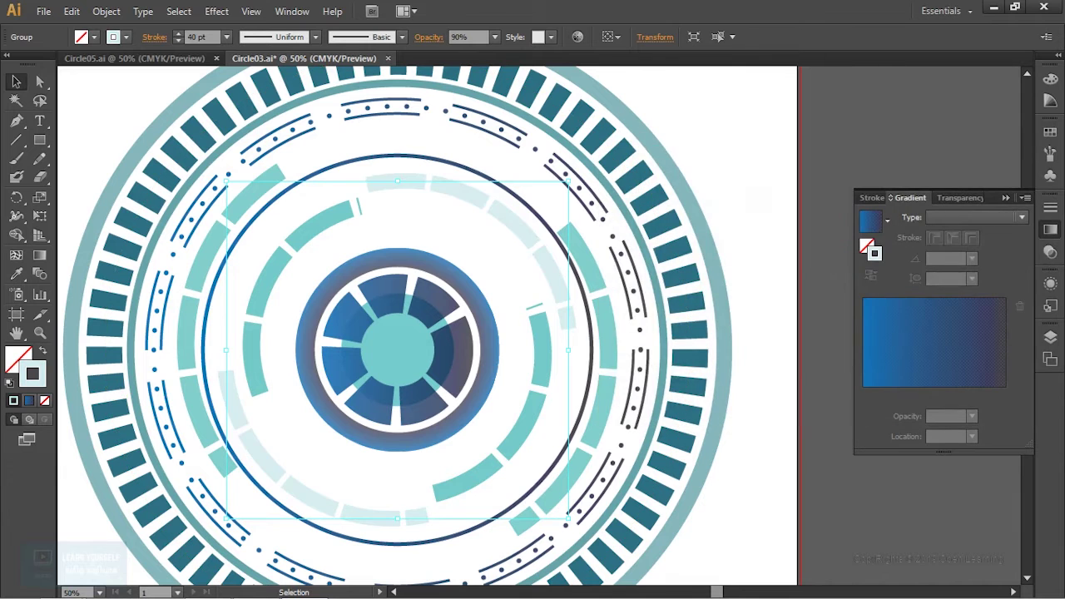
Give the centre ring a dark teal stroke and begin recolouring the centre pie segments
key(ctrl+shift+a)
key(ctrl+minus)
click(507, 326)
click(32, 374)
double_click(32, 374)
click(754, 311)
click(984, 192)
key(ctrl+shift+a)
key(ctrl+equal)
click(283, 333)
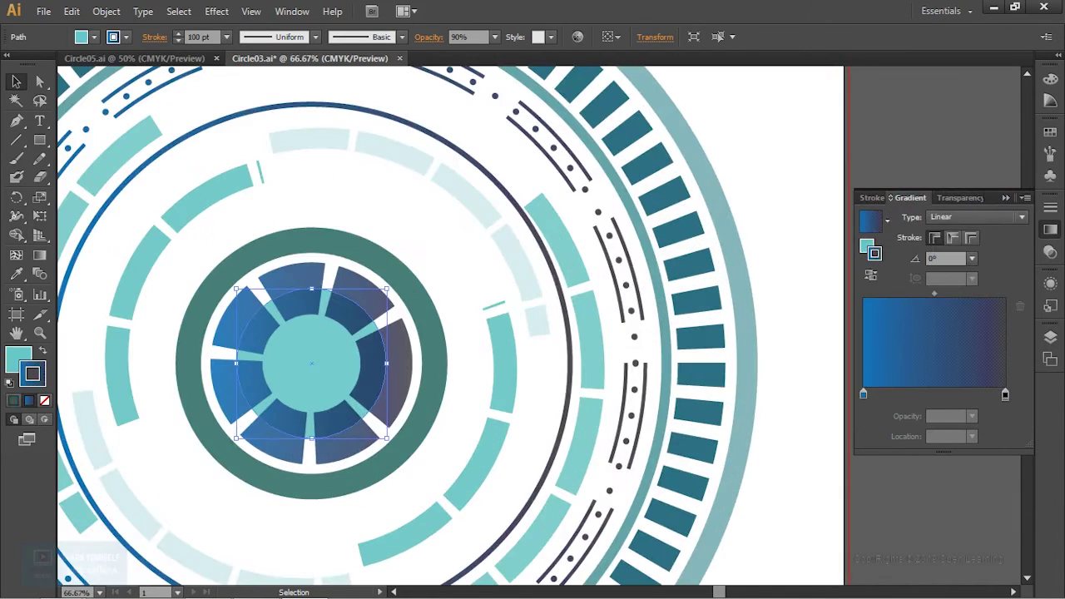
double_click(35, 379)
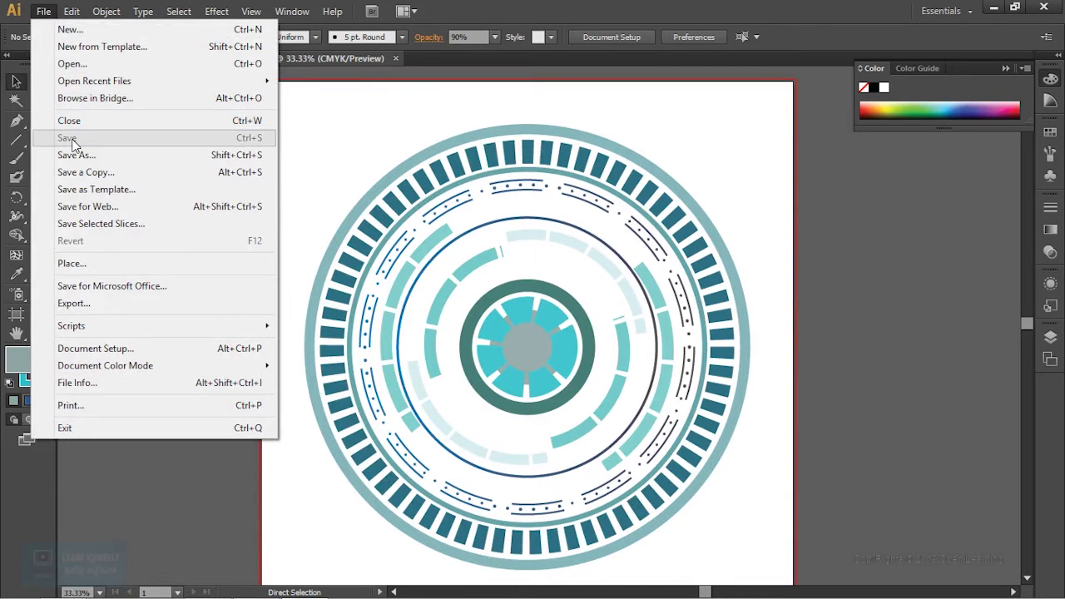
Save Circle03.ai and switch back to the Circle05.ai document
click(317, 60)
click(137, 59)
click(43, 11)
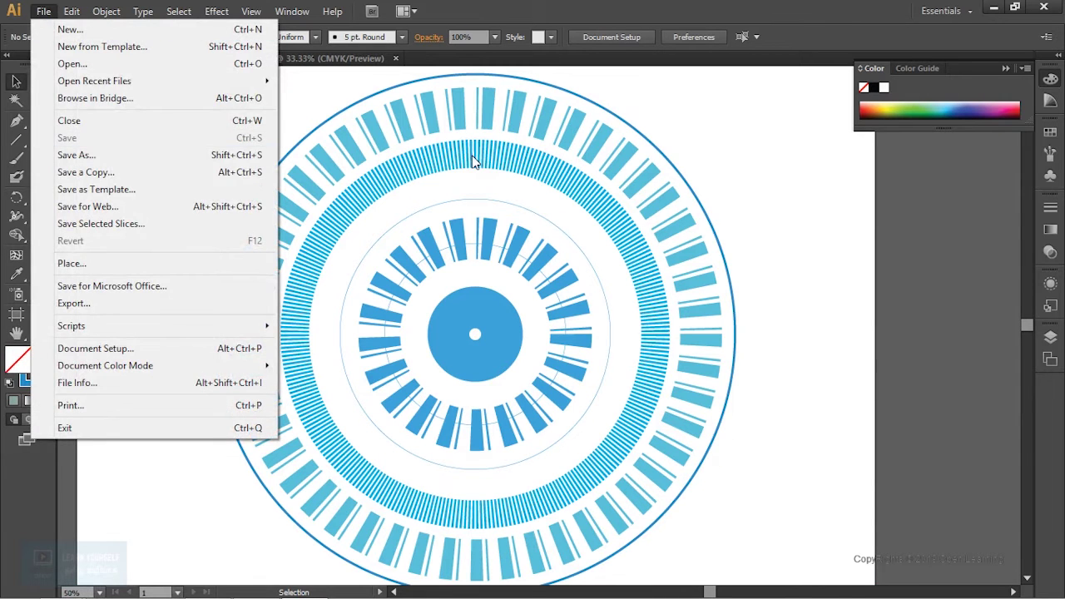
click(473, 161)
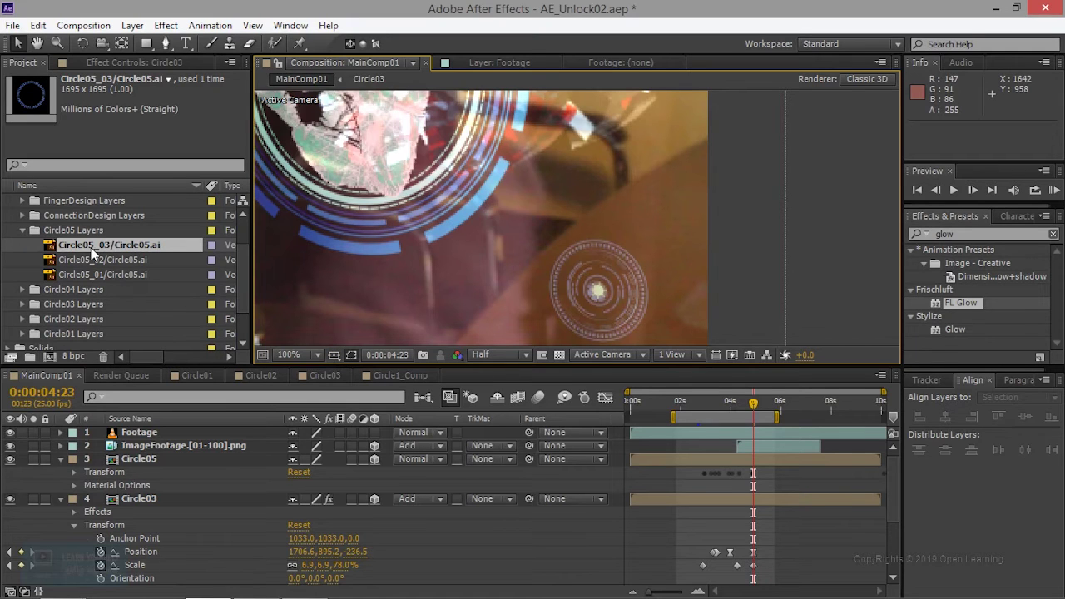
Reload the Circle05_03, Circle05_02 and Circle05_01 footage items with the updated artwork
right_click(101, 249)
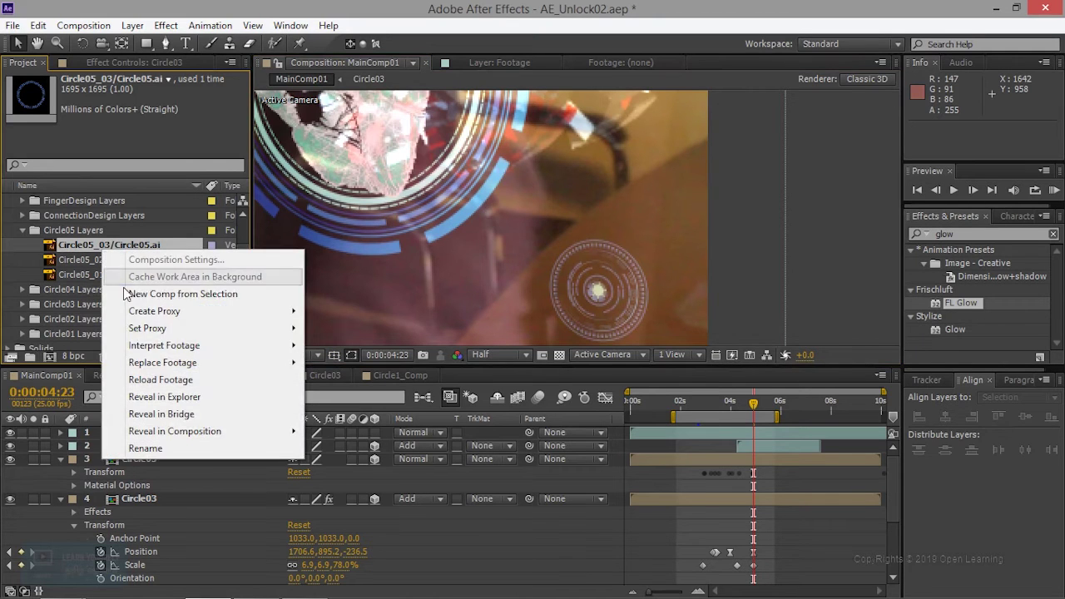
click(161, 379)
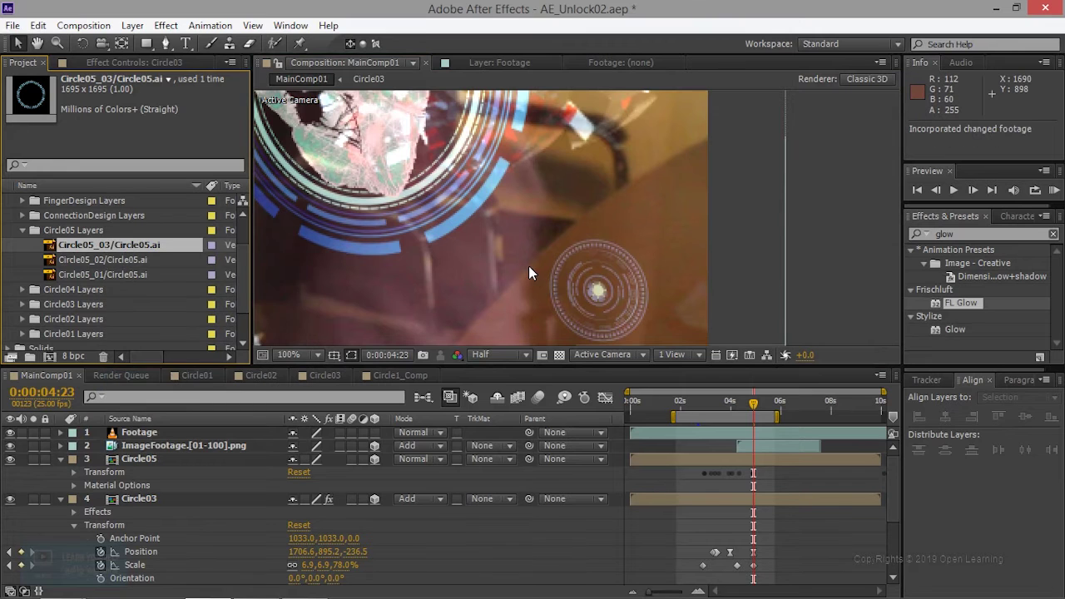
scroll(559, 250, down, 2)
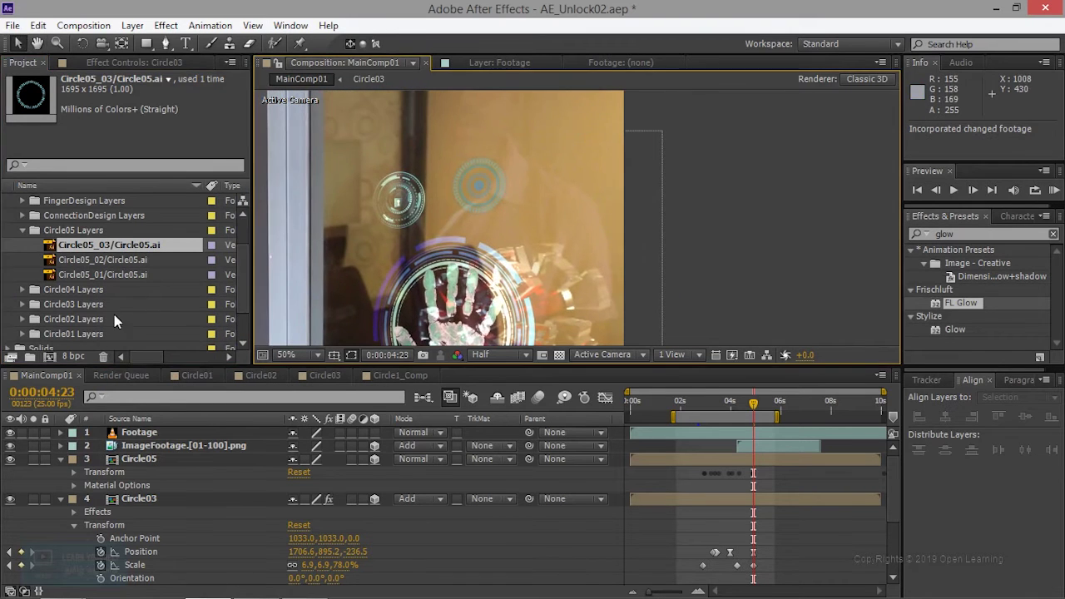
right_click(91, 257)
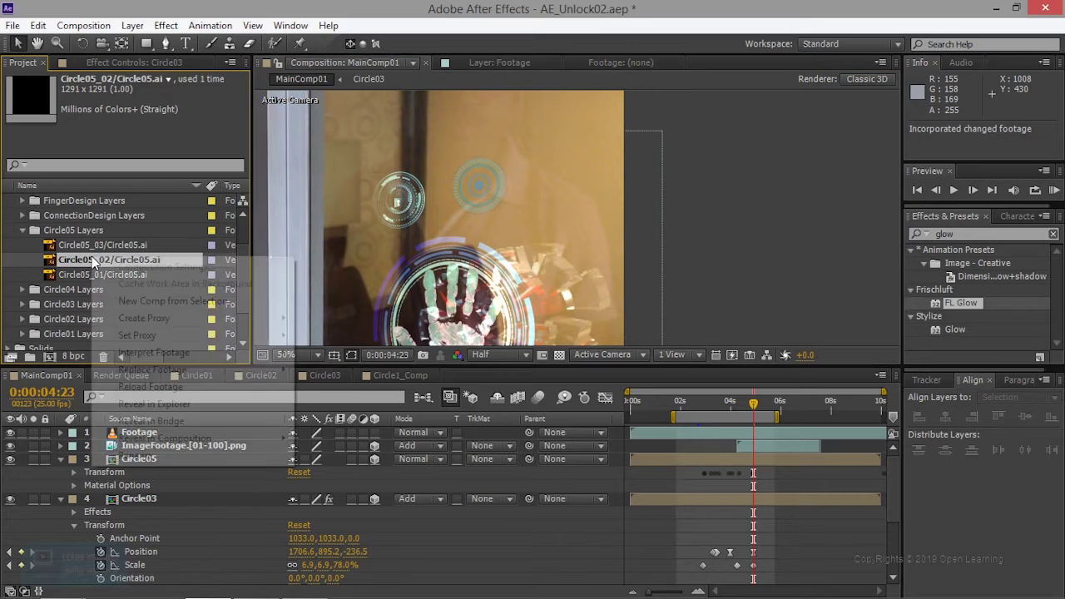
click(161, 386)
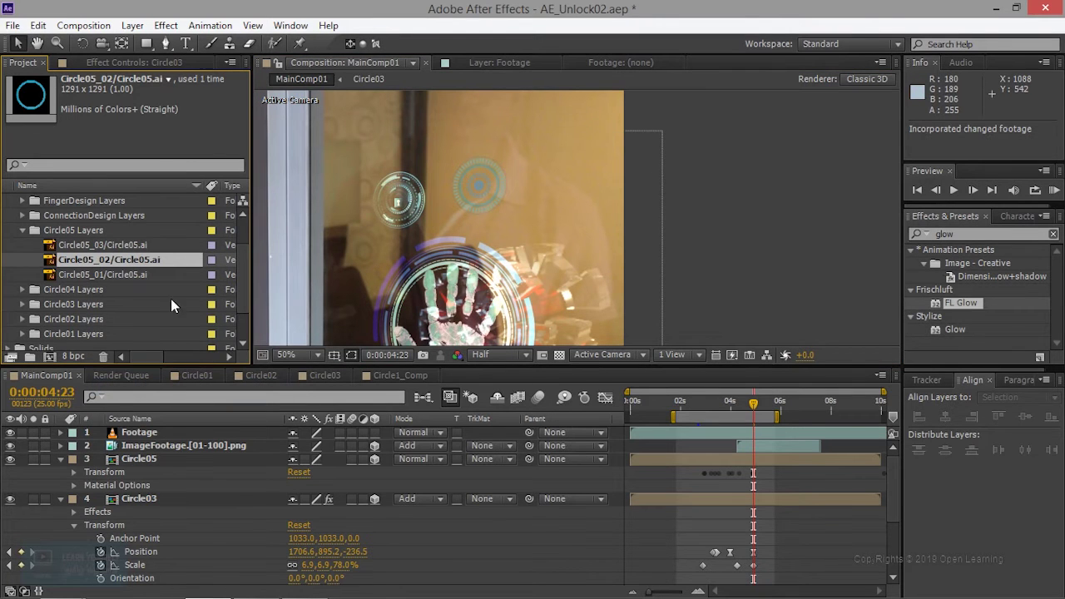
right_click(108, 271)
click(158, 400)
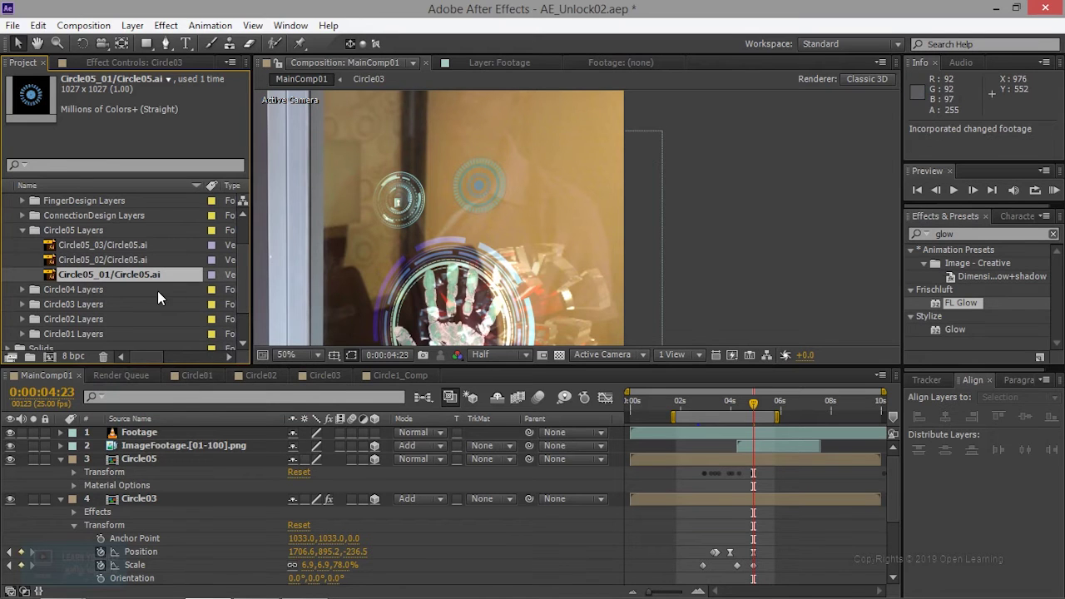
scroll(123, 289, down, 1)
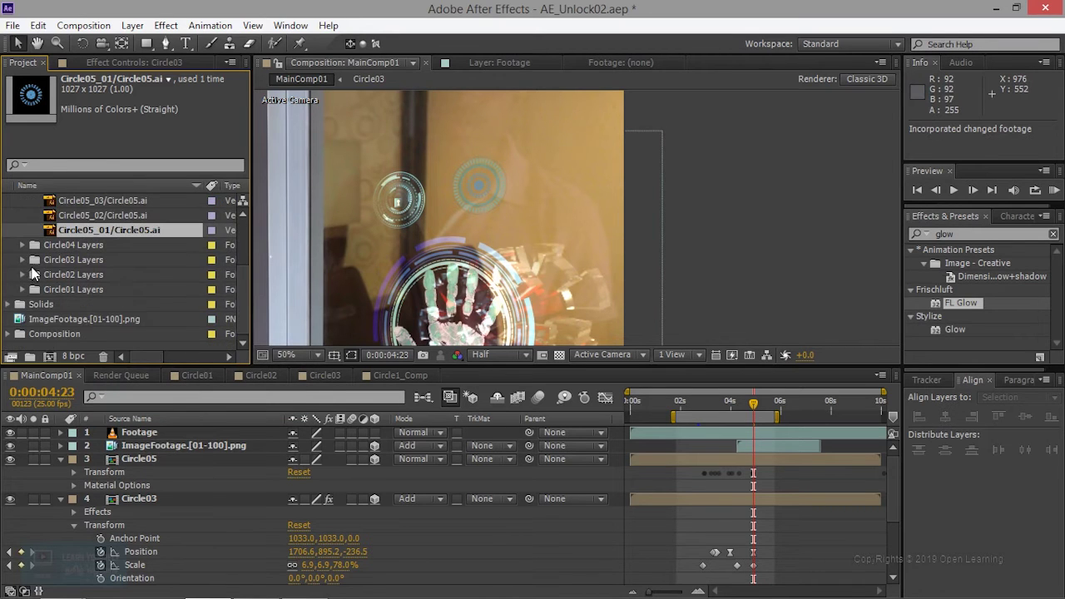
click(22, 260)
Reload the Circle03_06 through Circle03_01 footage items so the edited artwork appears
right_click(92, 263)
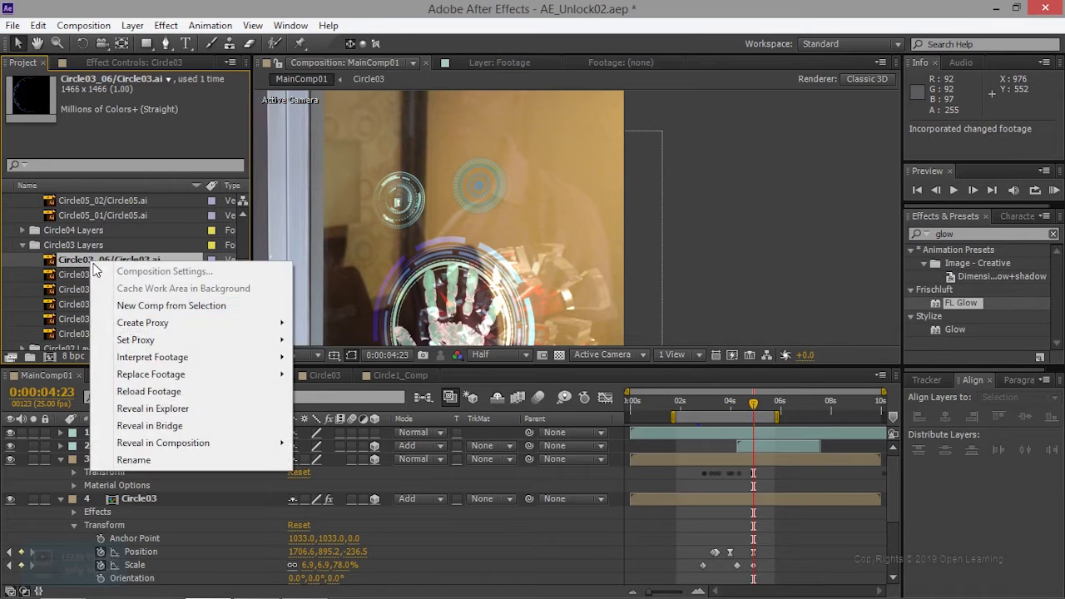
click(164, 396)
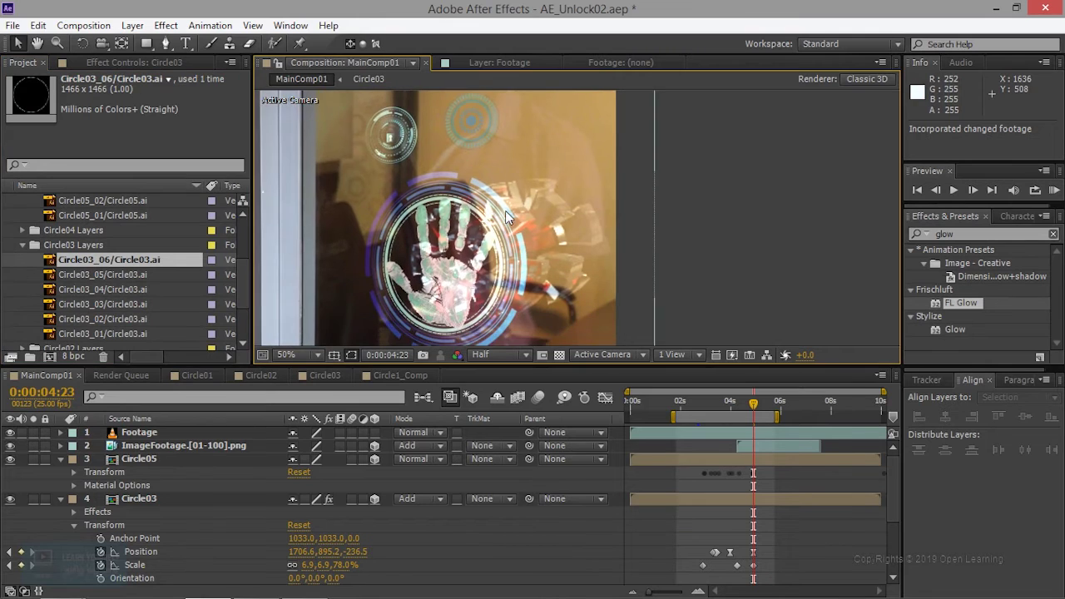
scroll(507, 220, down, 2)
right_click(119, 274)
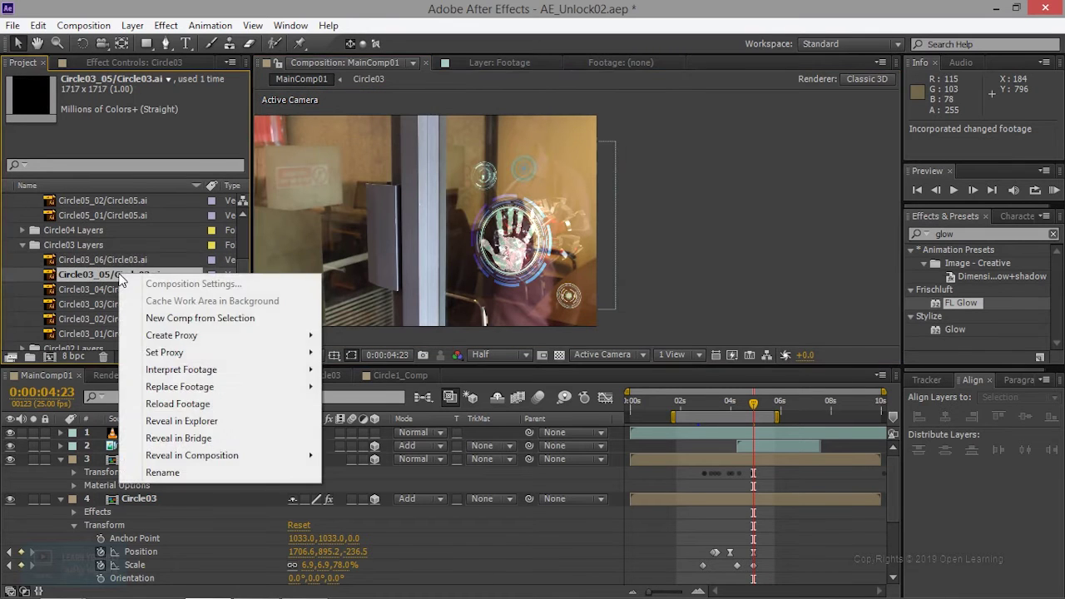
click(215, 404)
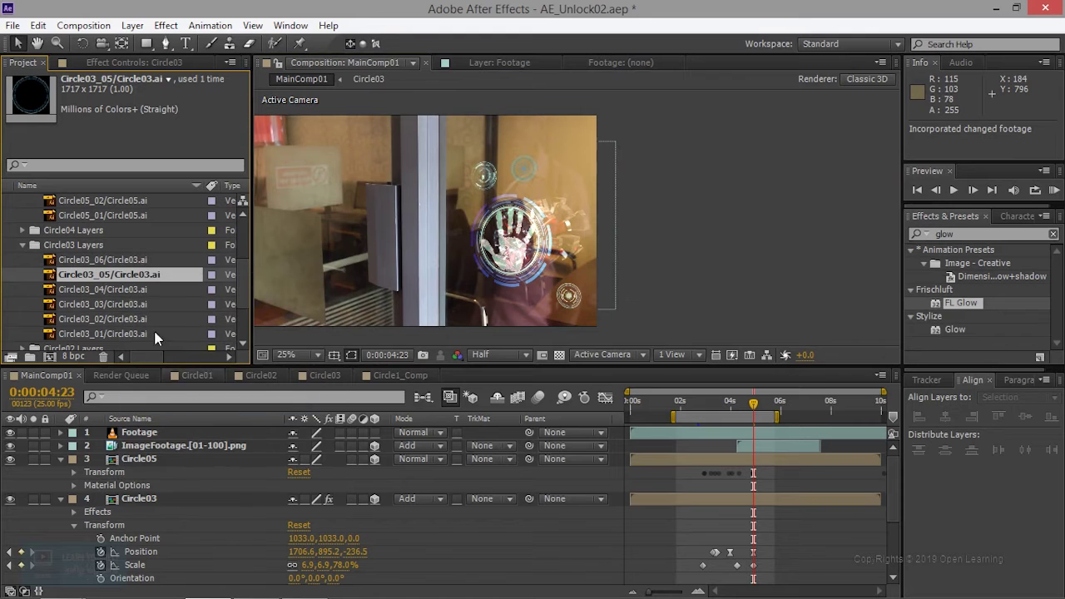
right_click(131, 291)
click(203, 418)
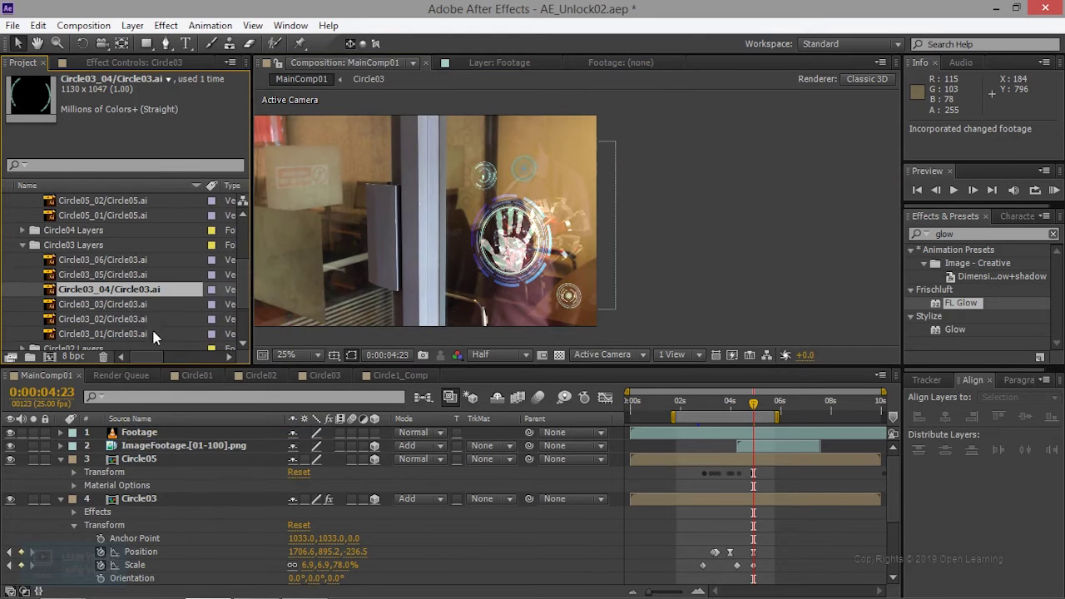
right_click(138, 306)
click(191, 439)
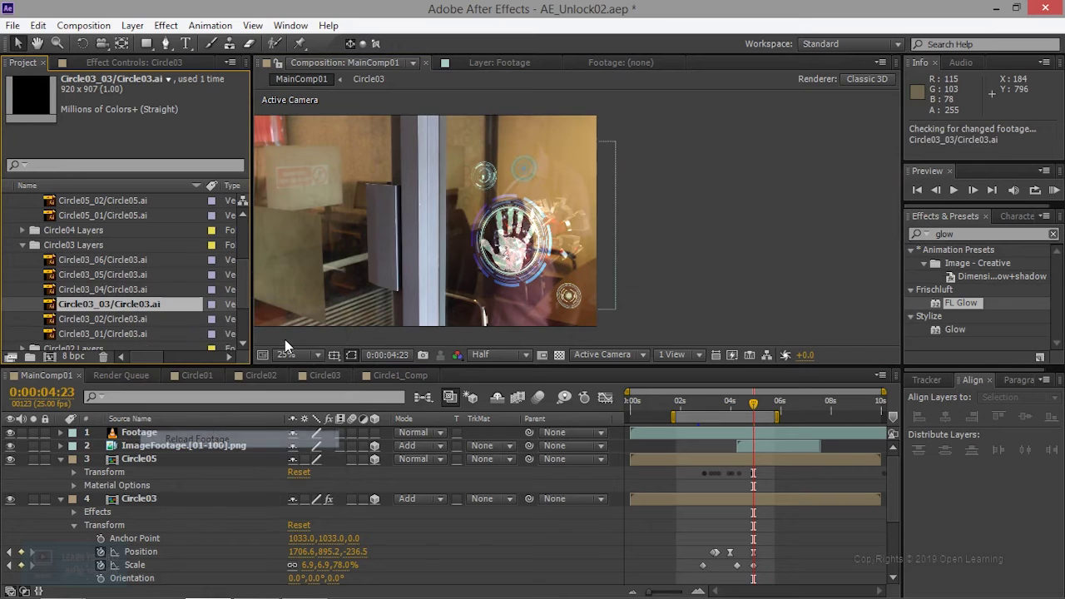
right_click(120, 329)
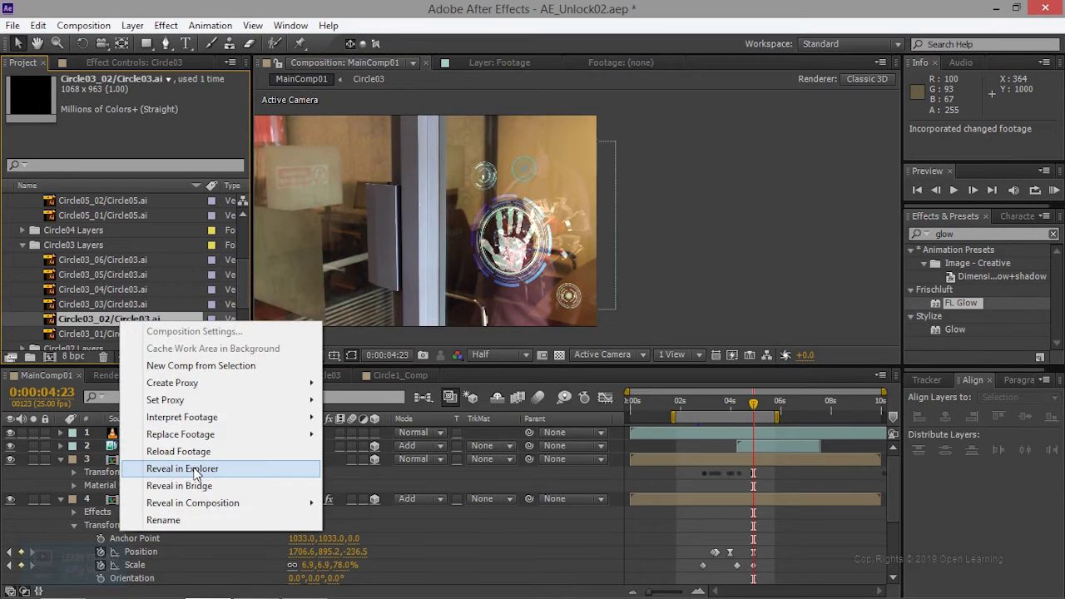
click(191, 449)
right_click(141, 339)
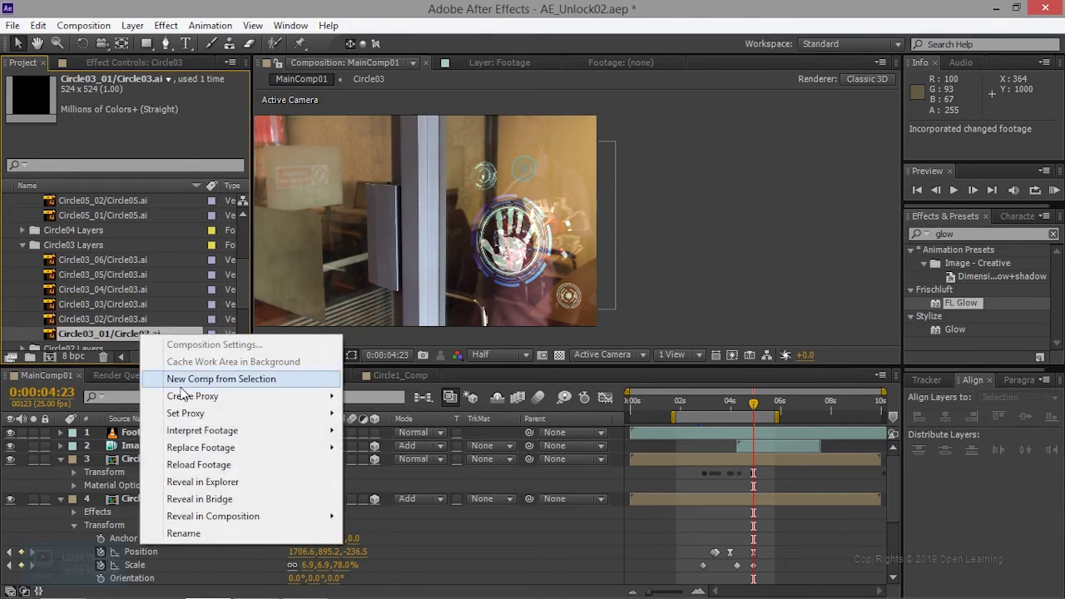
click(214, 470)
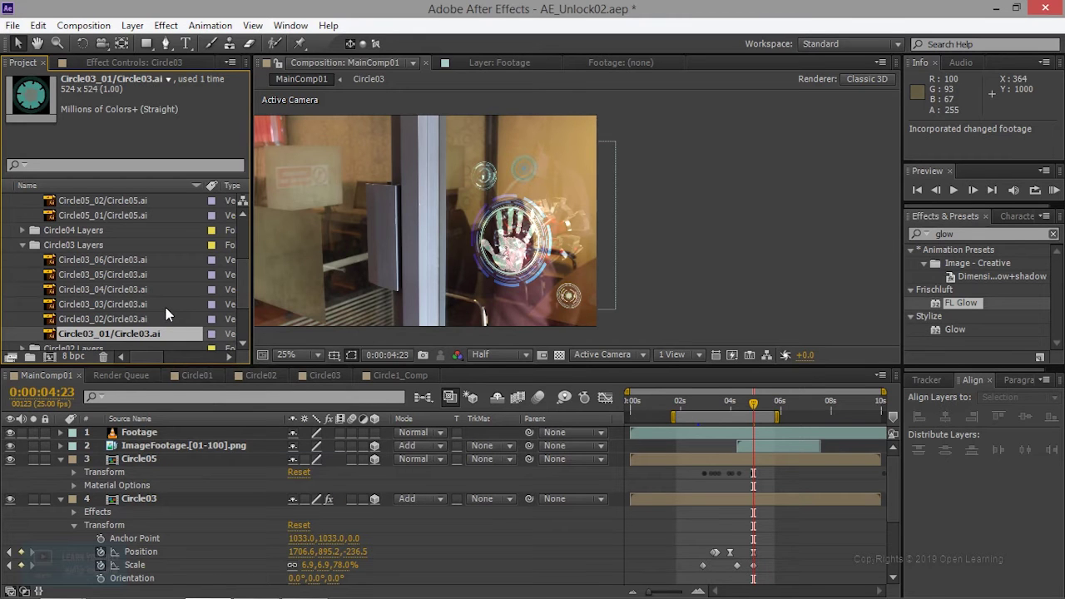
scroll(425, 220, up, 1)
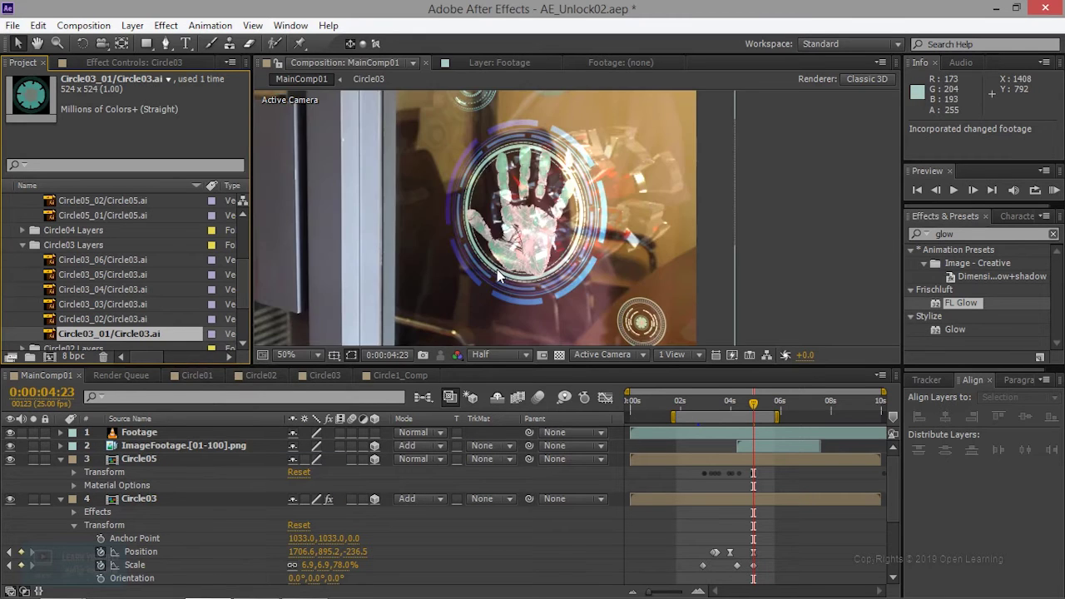
Reload the Circle05_01 artwork from disk
scroll(487, 267, up, 2)
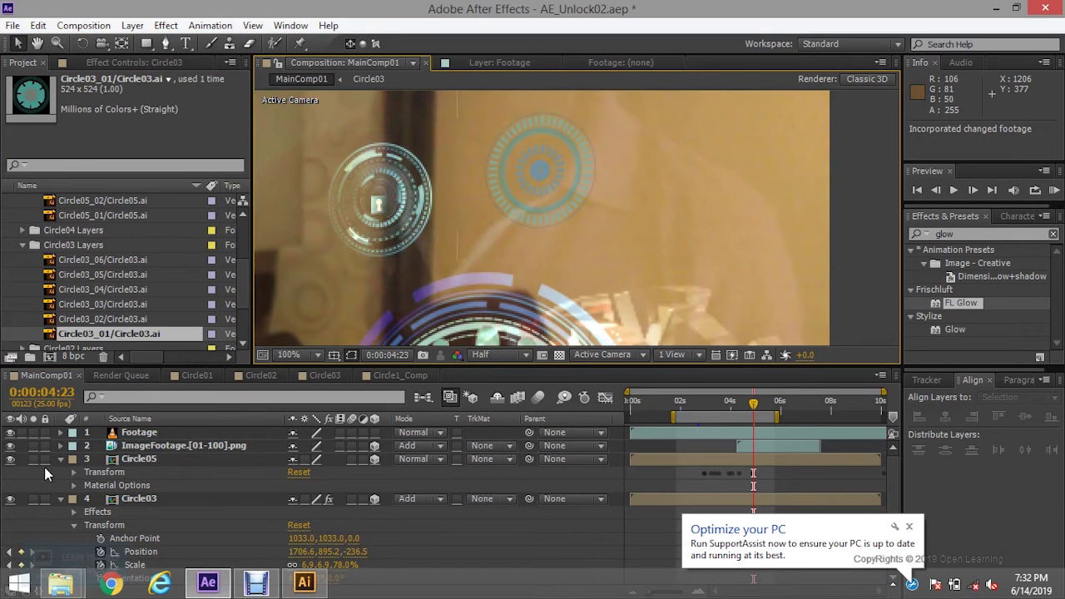
click(12, 470)
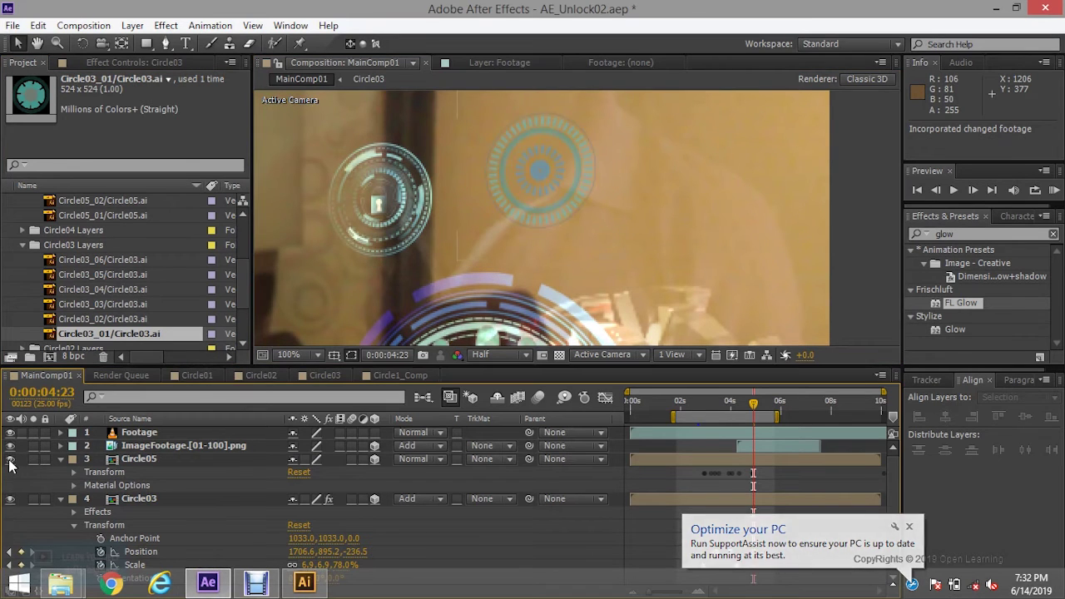
scroll(99, 276, up, 3)
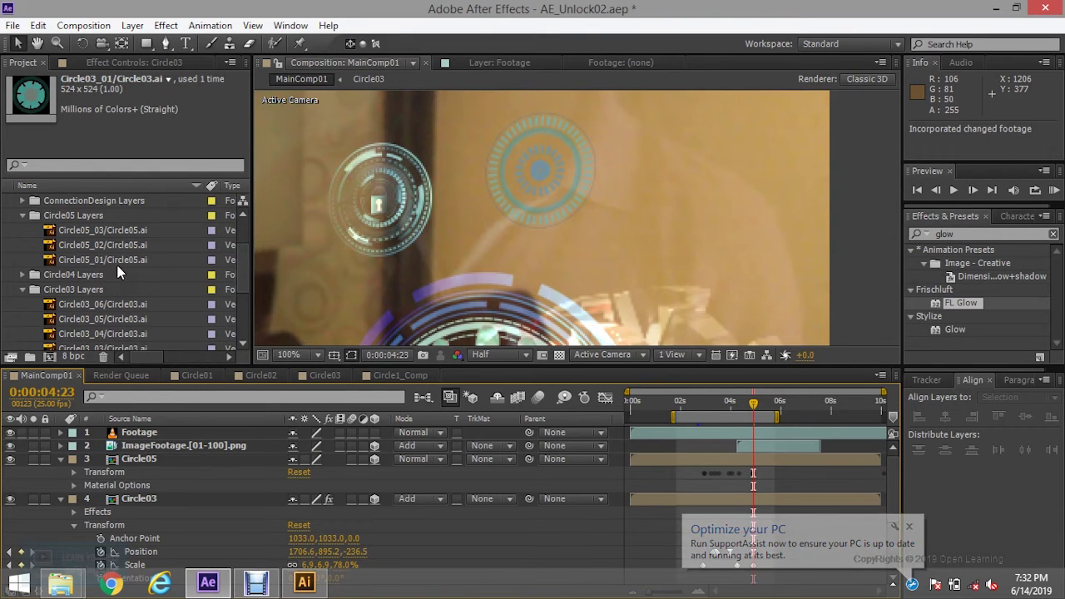
click(117, 261)
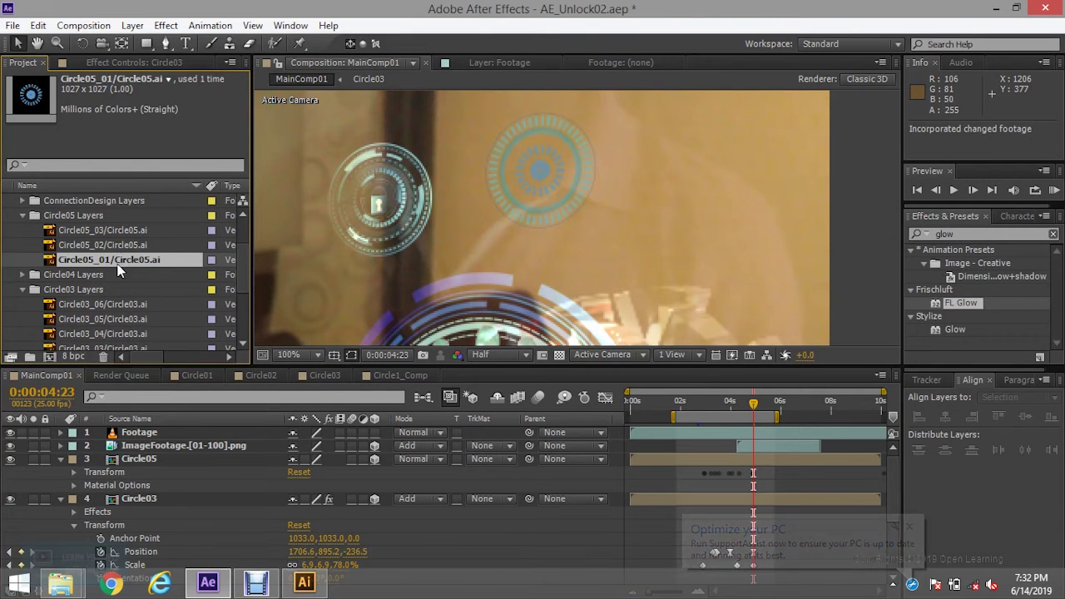
right_click(122, 263)
click(192, 390)
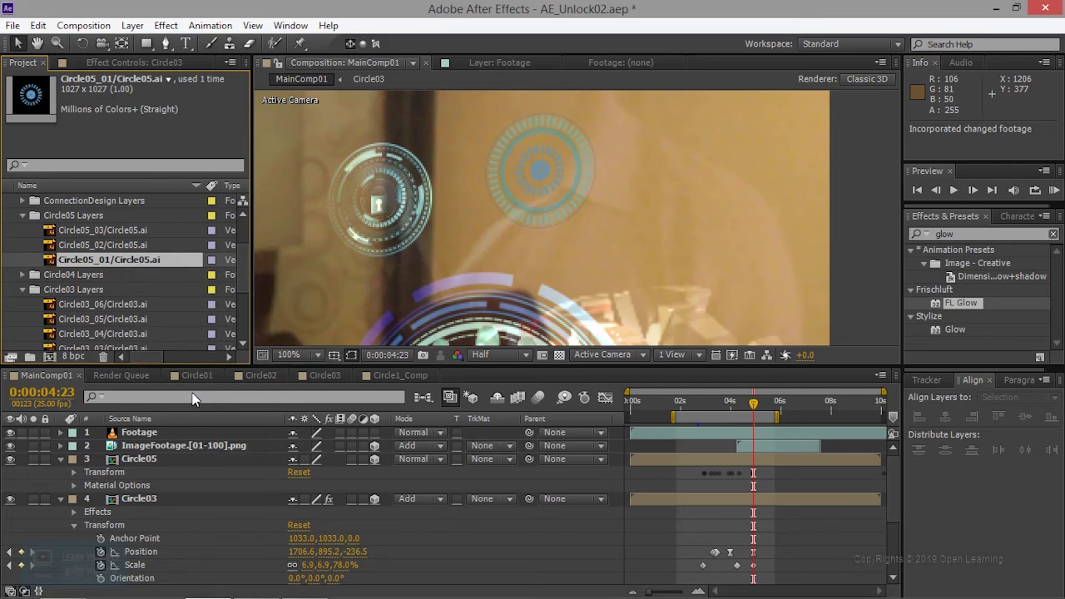
At 0:00:04:22, inspect the Circle05 items and precomp rings, then return to MainComp01
drag(751, 413, 760, 411)
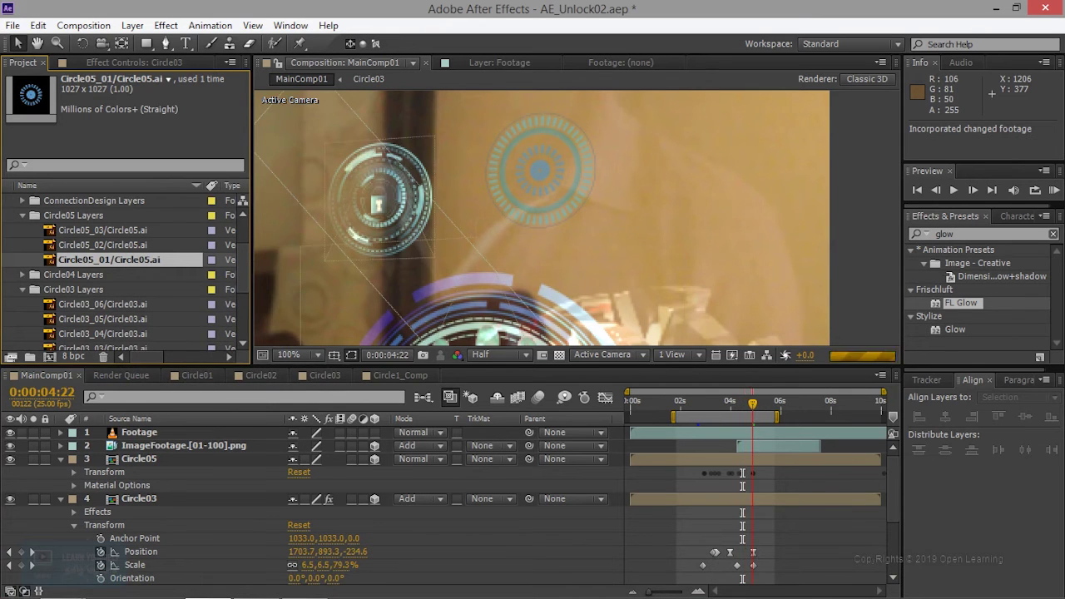
click(109, 245)
click(106, 232)
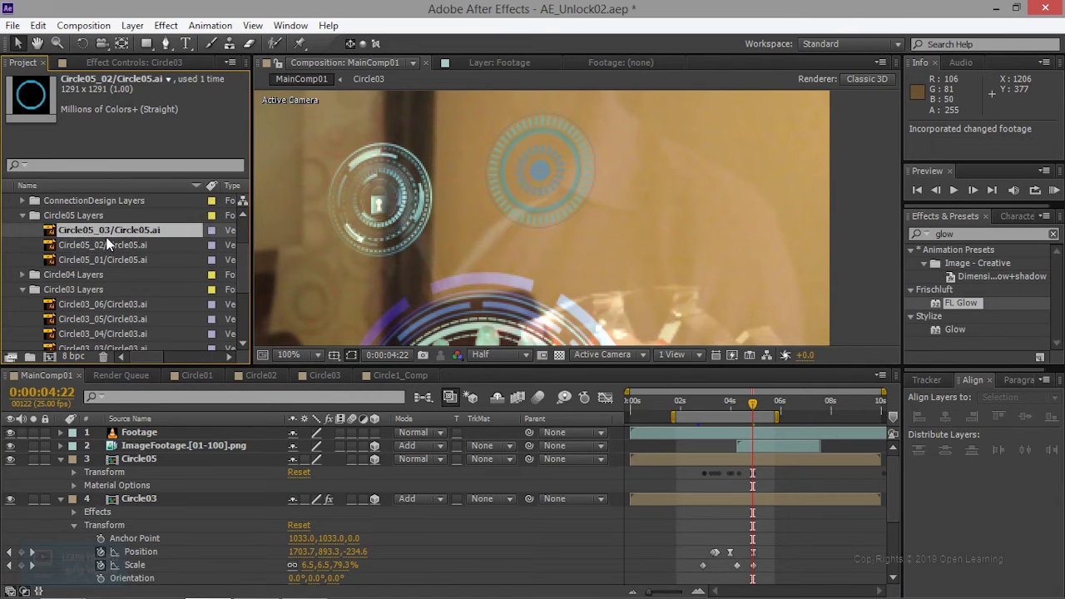
click(109, 246)
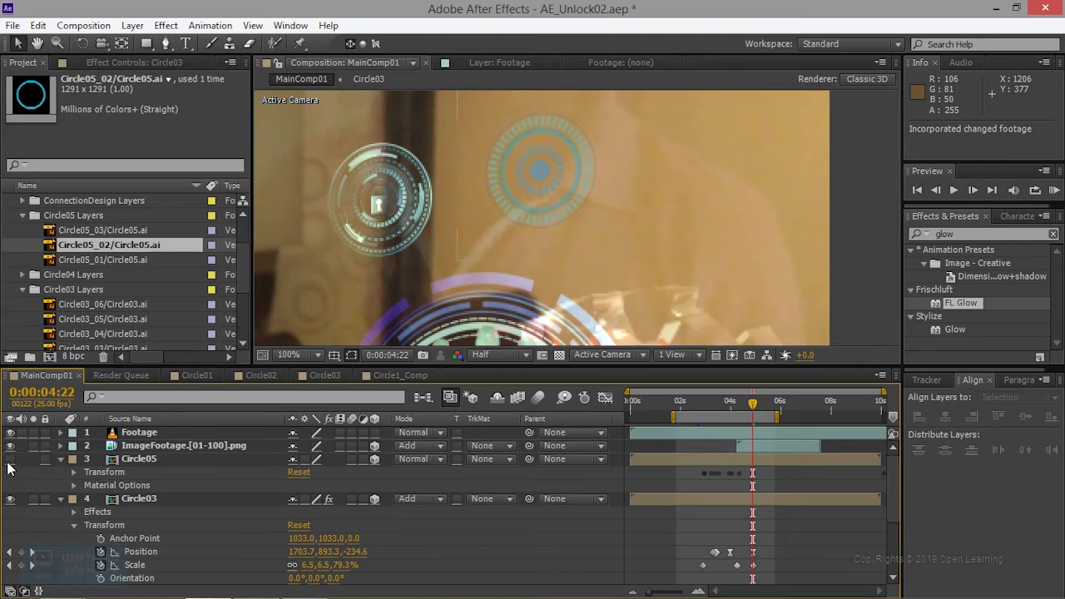
click(149, 461)
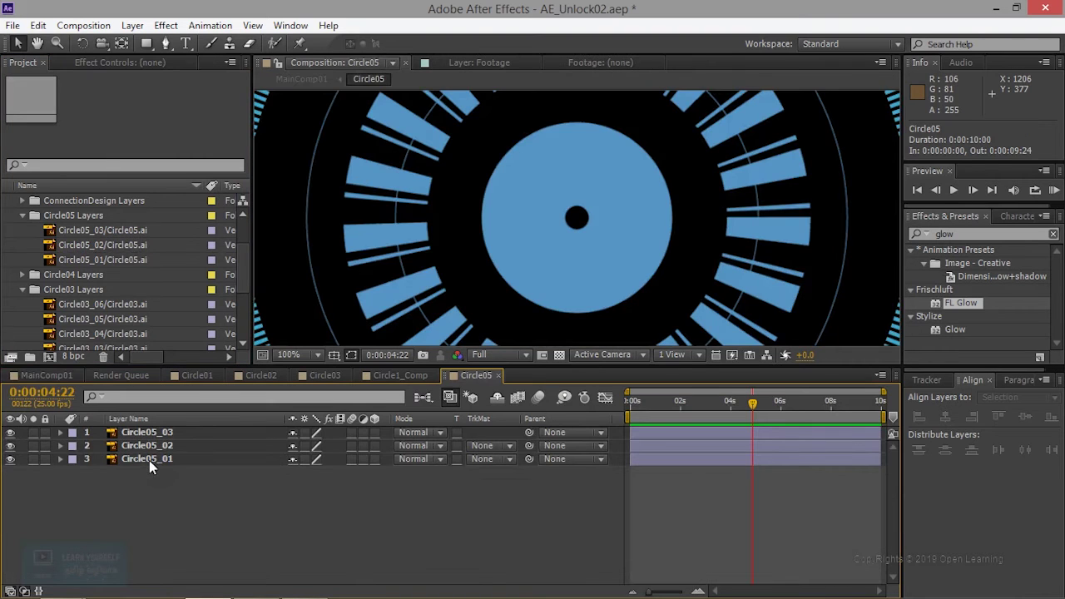
scroll(554, 260, down, 6)
scroll(553, 260, up, 1)
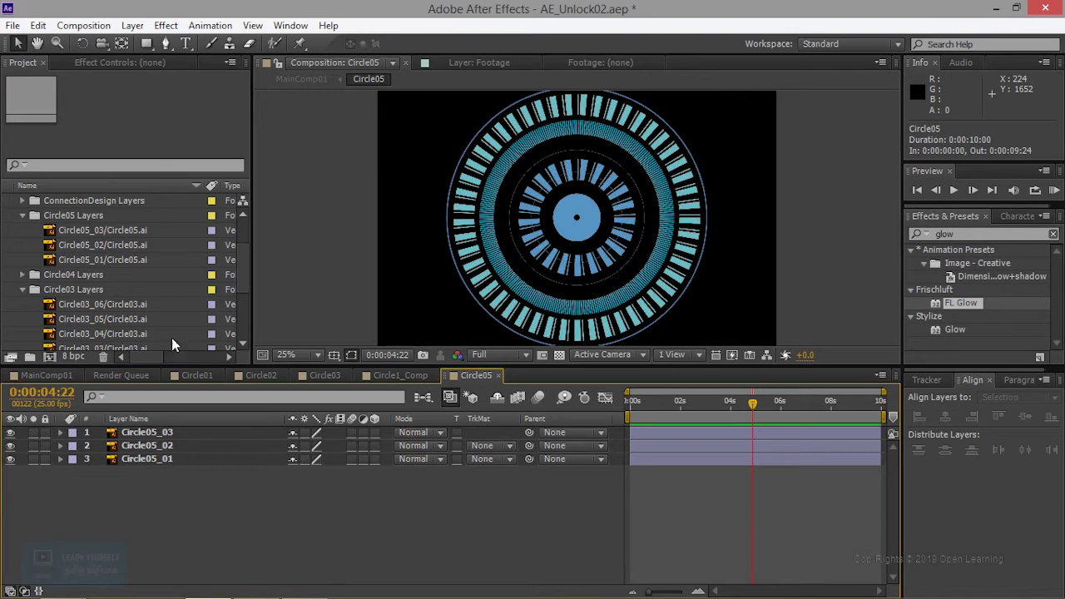
click(122, 62)
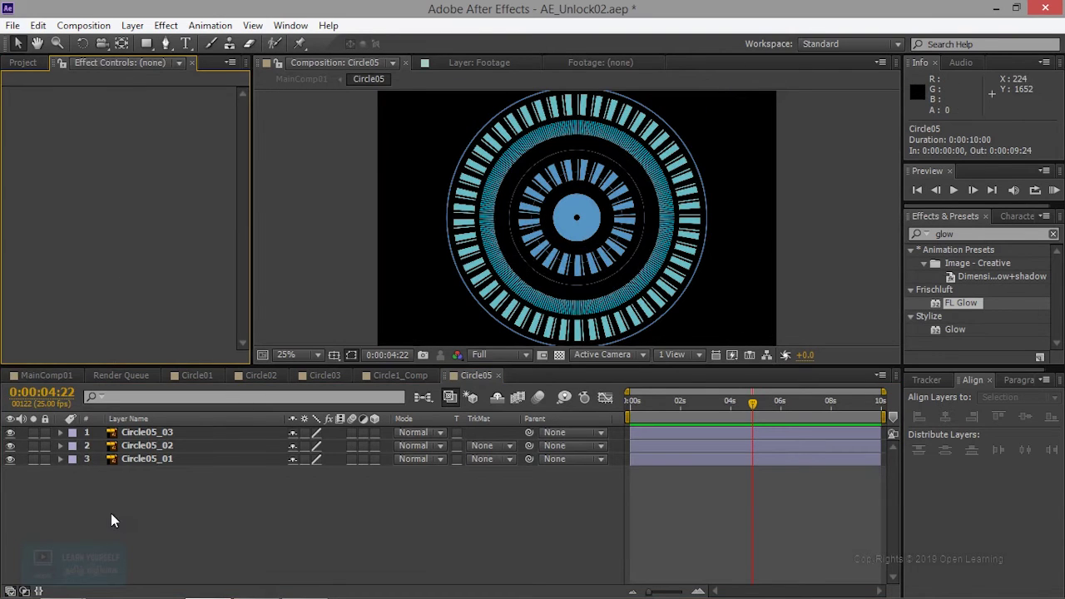
click(46, 375)
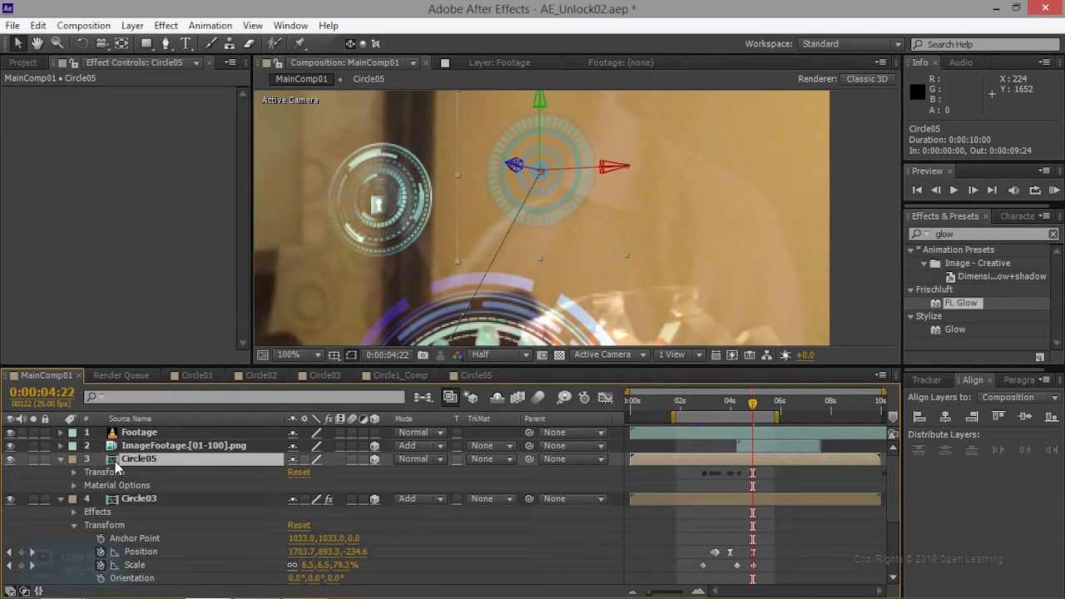
Copy Circle03's FL Glow effect and paste it onto the Circle05 layer
click(133, 499)
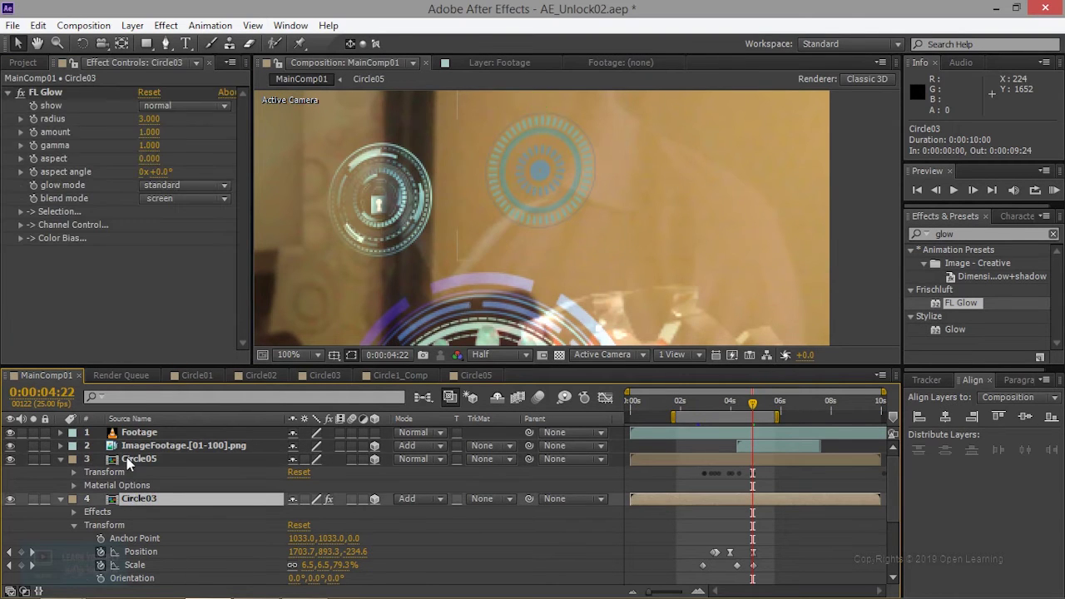
click(129, 461)
click(134, 497)
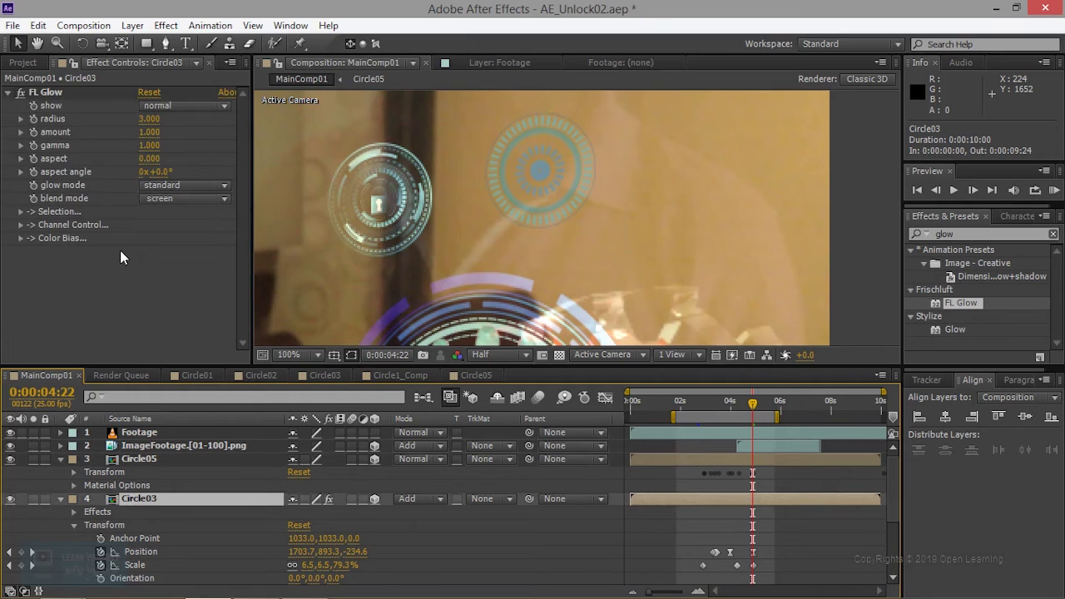
click(53, 93)
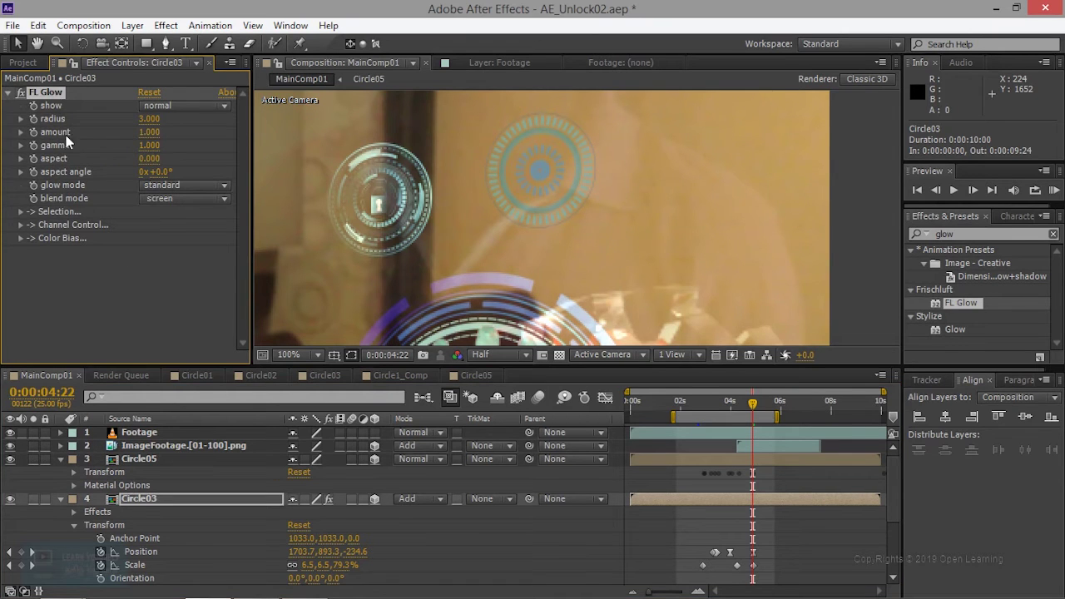
click(139, 460)
key(ctrl+v)
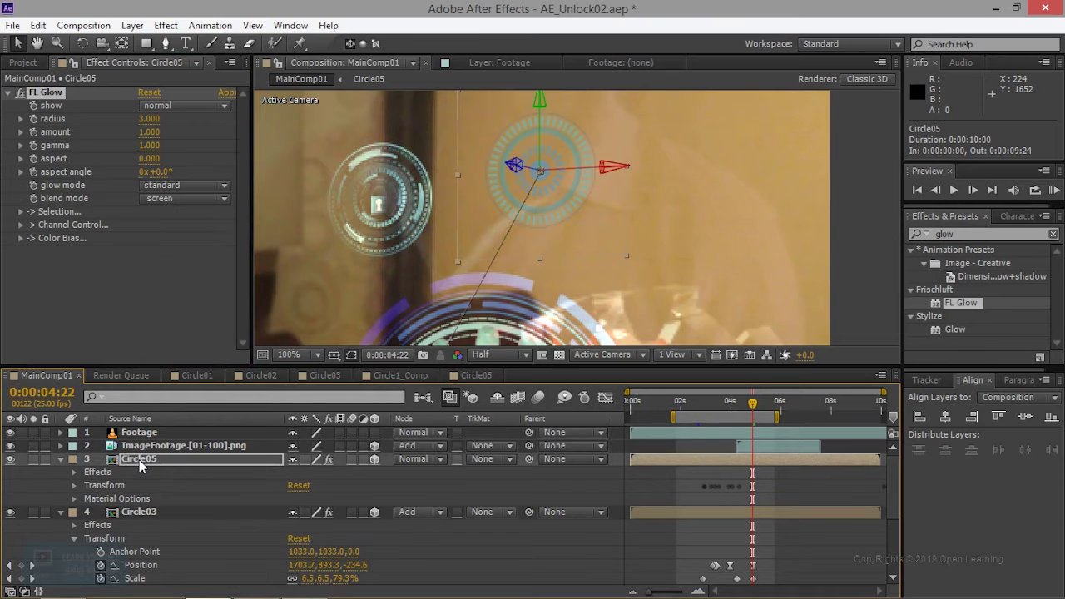
Preview the glowing circles, parking at 0:00:05:11
scroll(605, 238, down, 2)
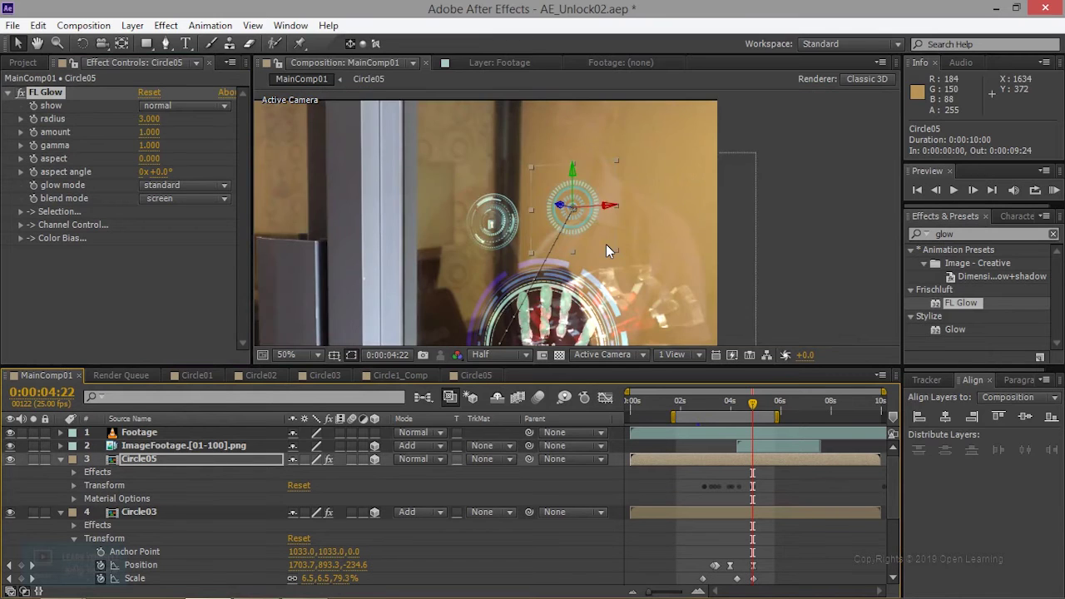
scroll(646, 143, down, 2)
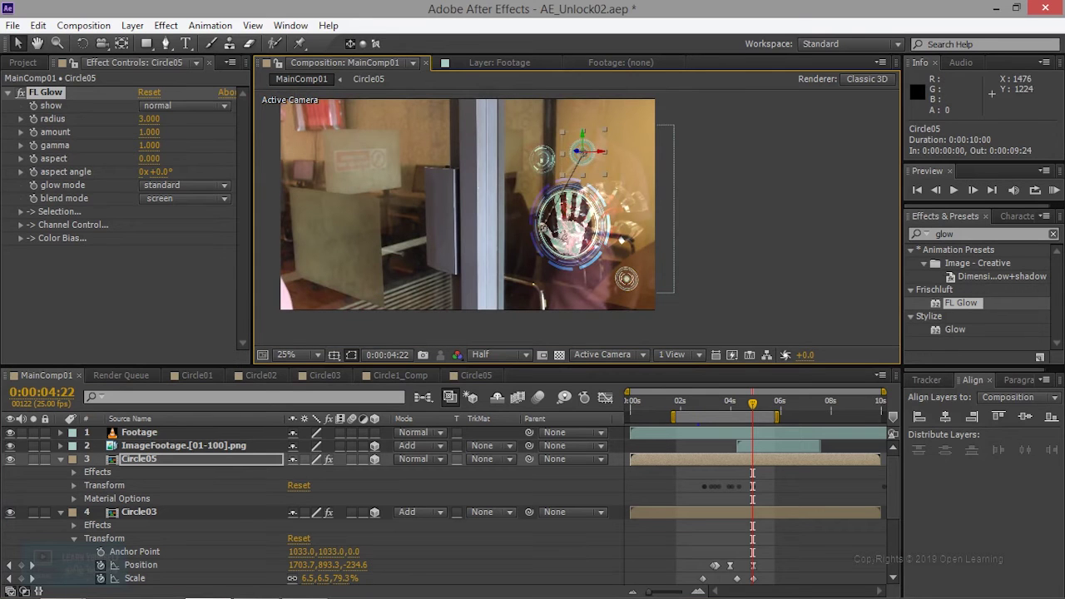
drag(752, 407, 763, 414)
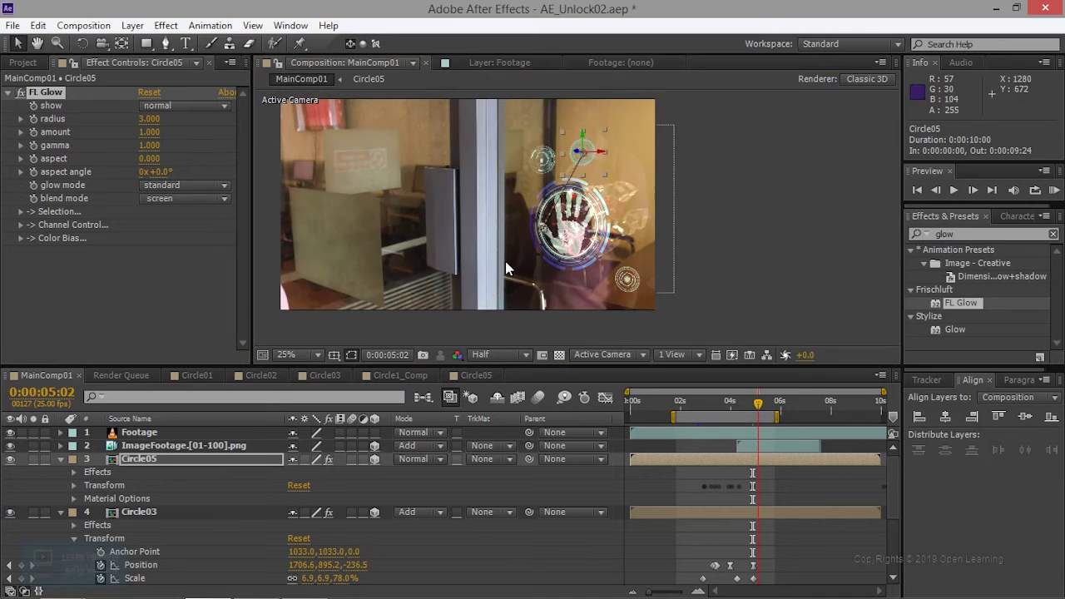
click(766, 406)
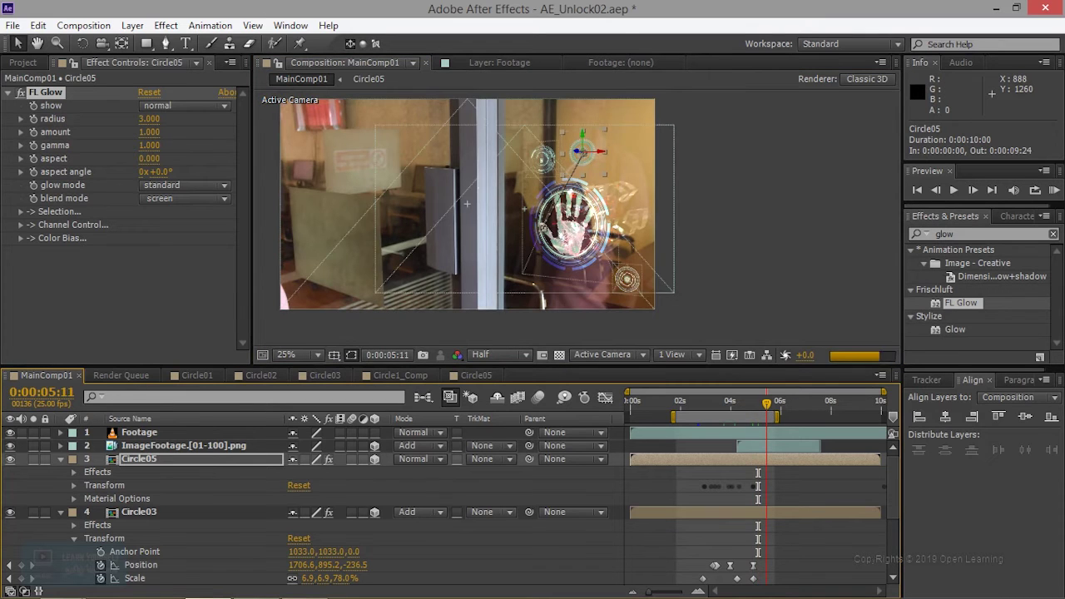
click(326, 376)
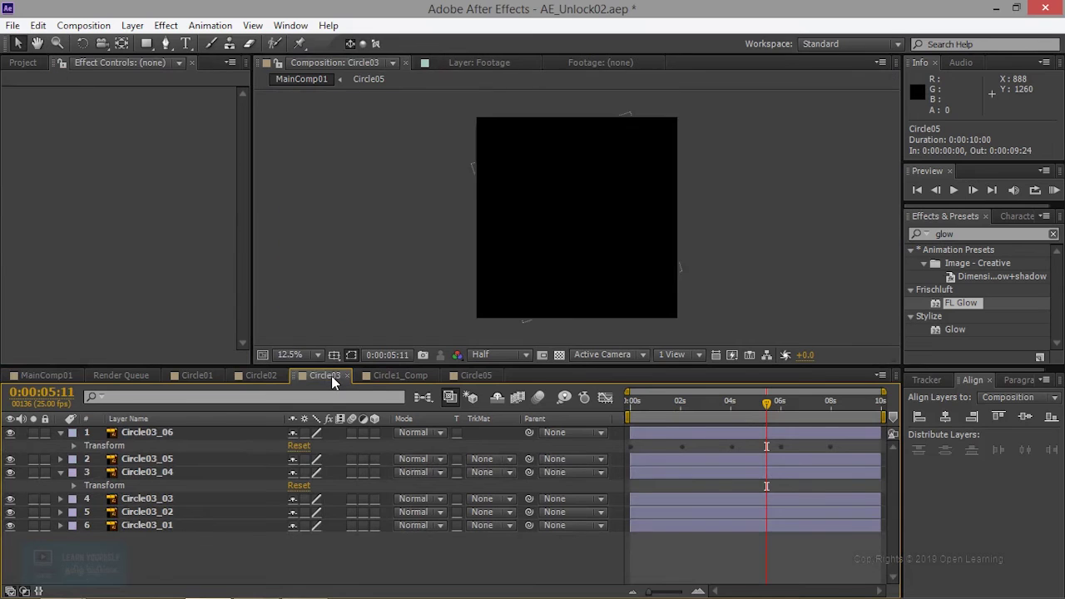
Review the Circle03_01 layer's Transform properties in the Circle03 comp at 0:00:02:07
click(153, 526)
click(674, 404)
drag(680, 413, 687, 408)
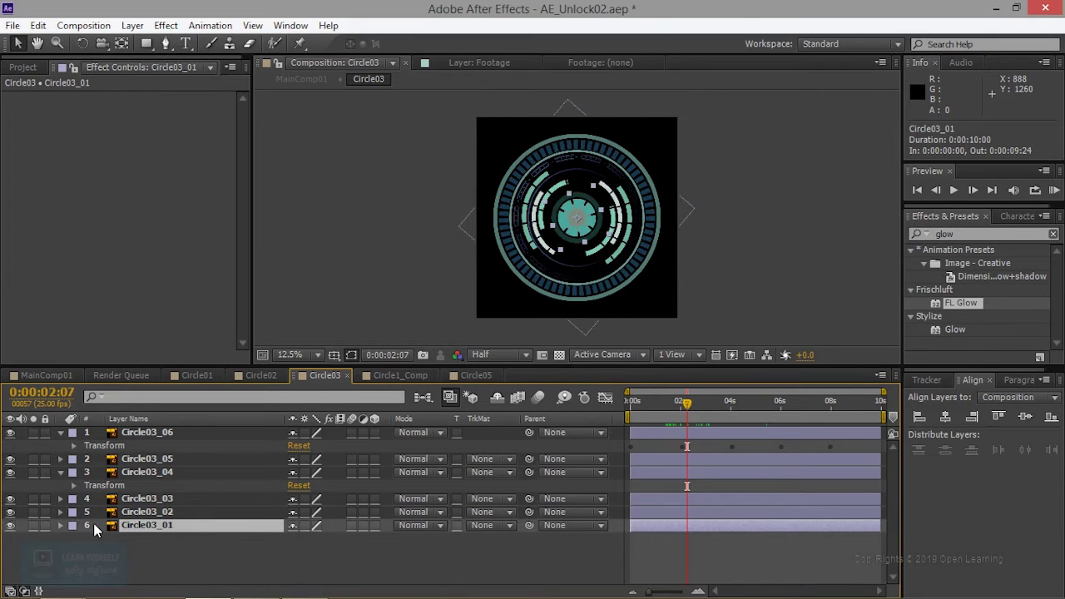
click(476, 376)
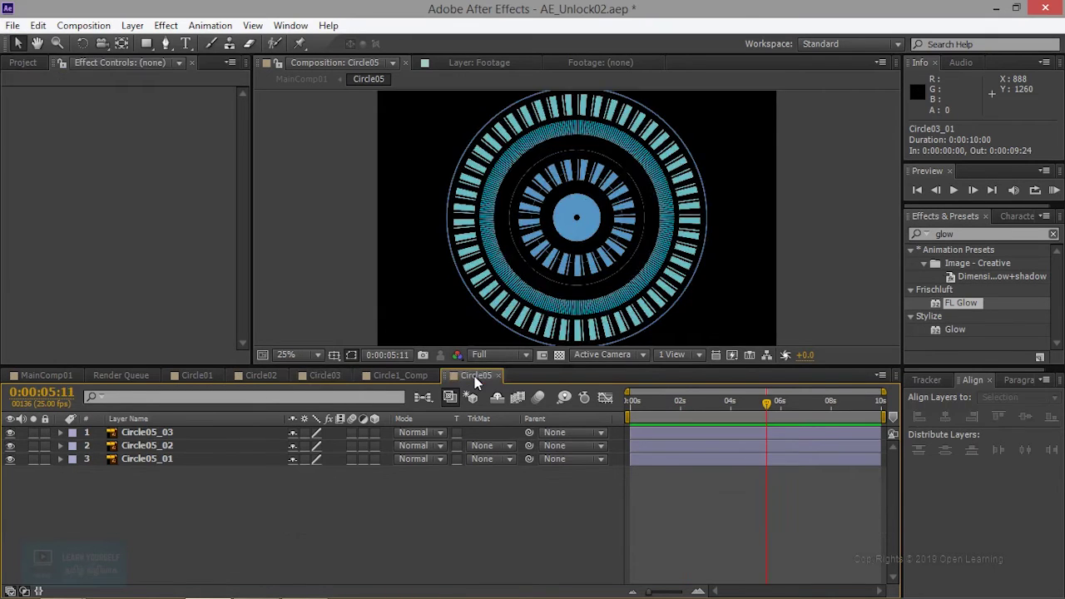
click(325, 375)
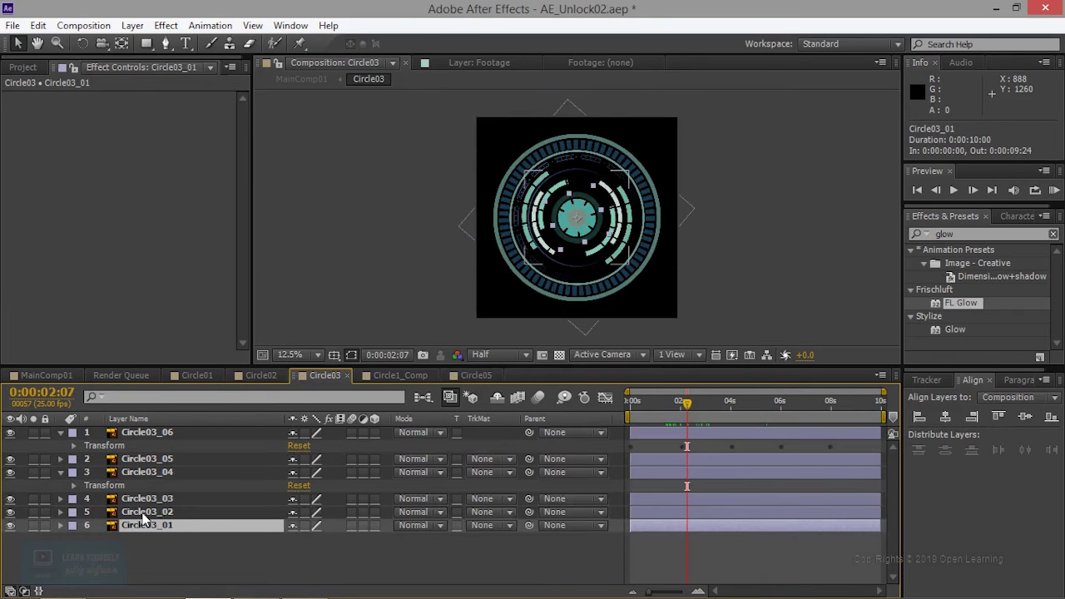
click(60, 526)
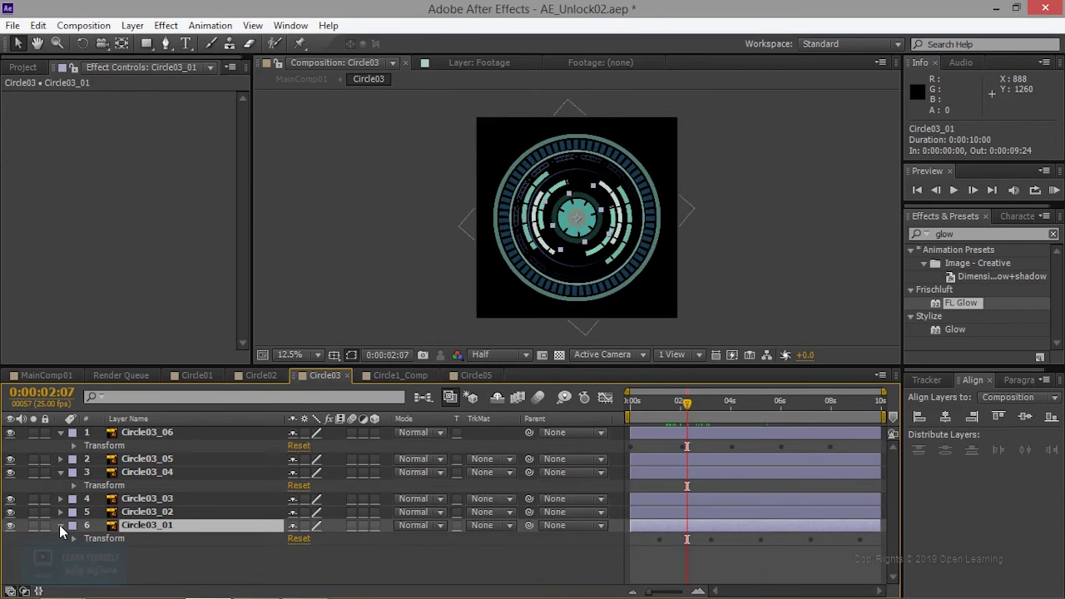
click(114, 539)
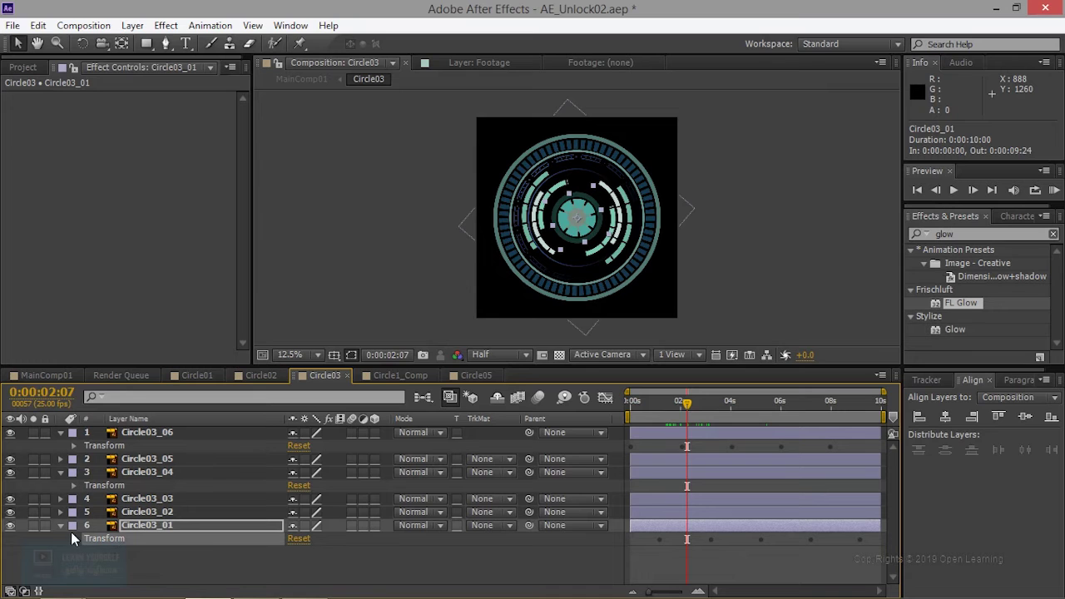
From the start of the Circle05 comp, expand Circle05_01 and Circle05_03 Transform properties
click(474, 375)
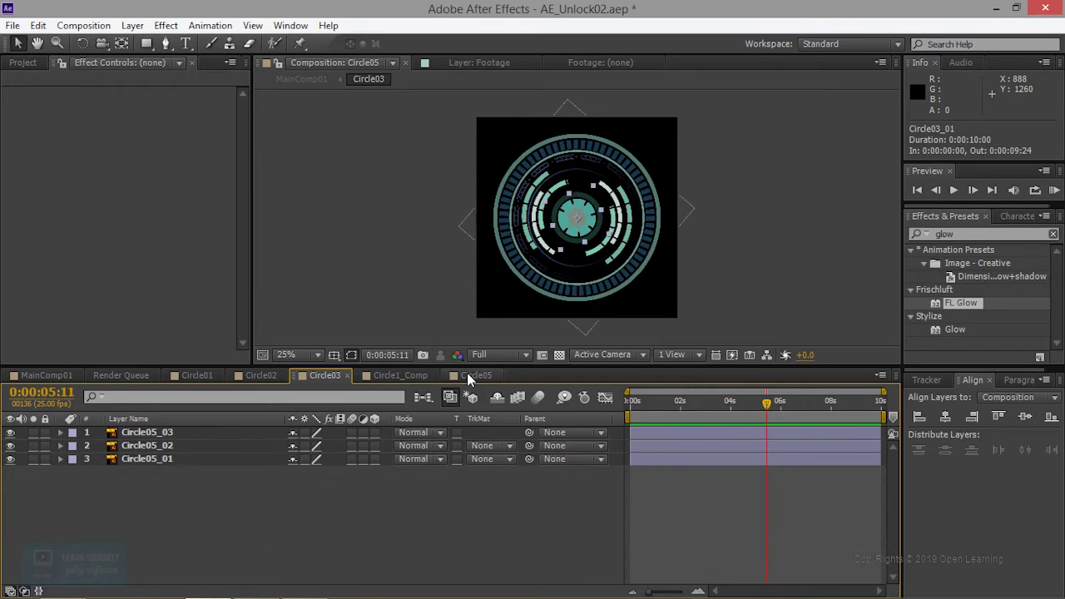
drag(658, 402, 620, 406)
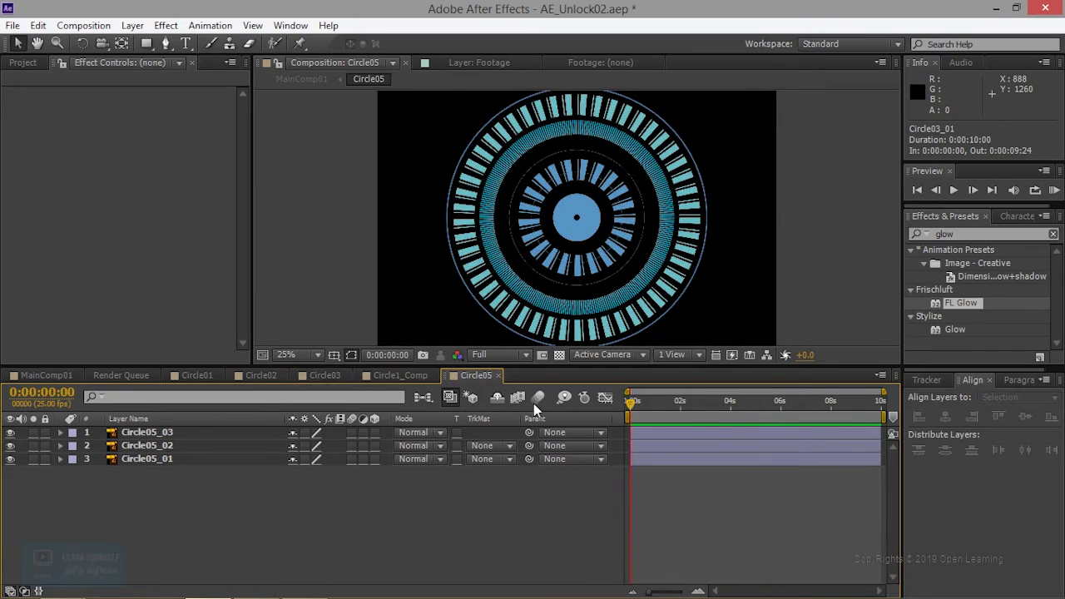
click(150, 458)
click(61, 459)
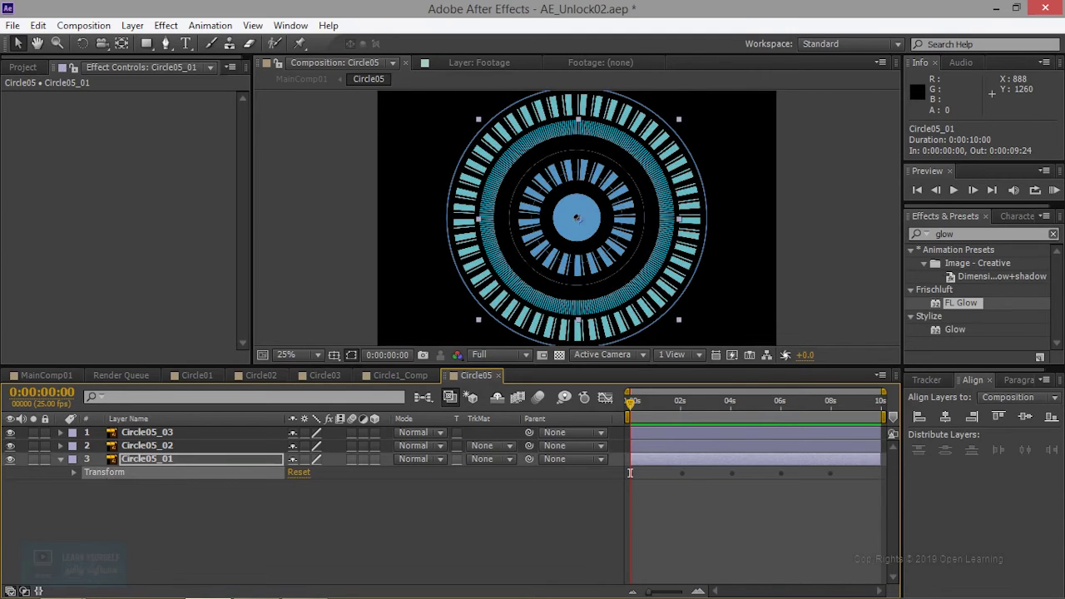
click(61, 433)
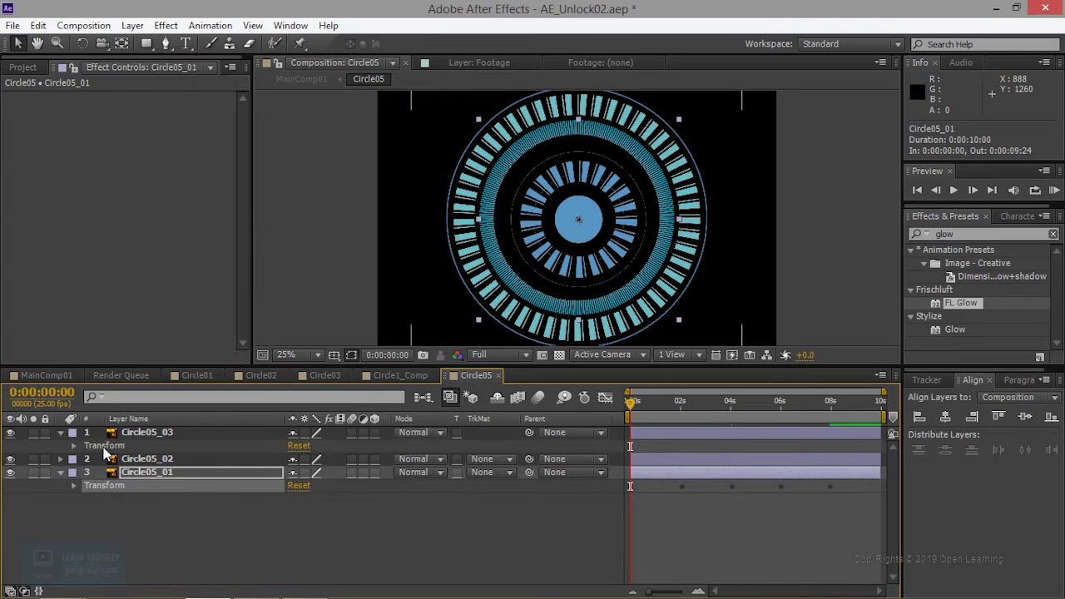
click(104, 447)
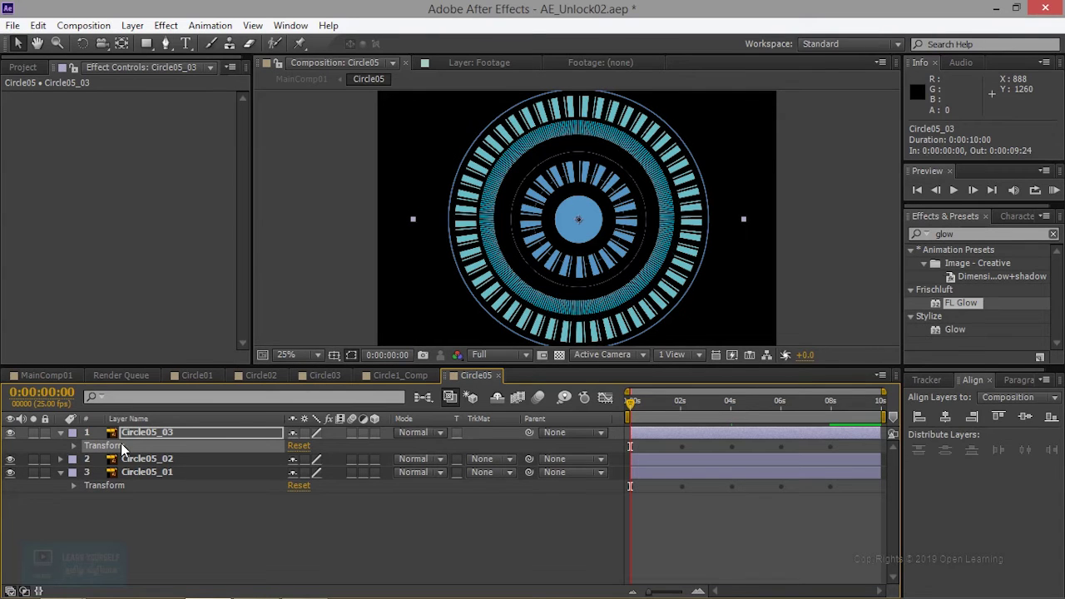
Expand the Circle03_02 and Circle05_02 layer properties in their comps
click(325, 375)
click(60, 512)
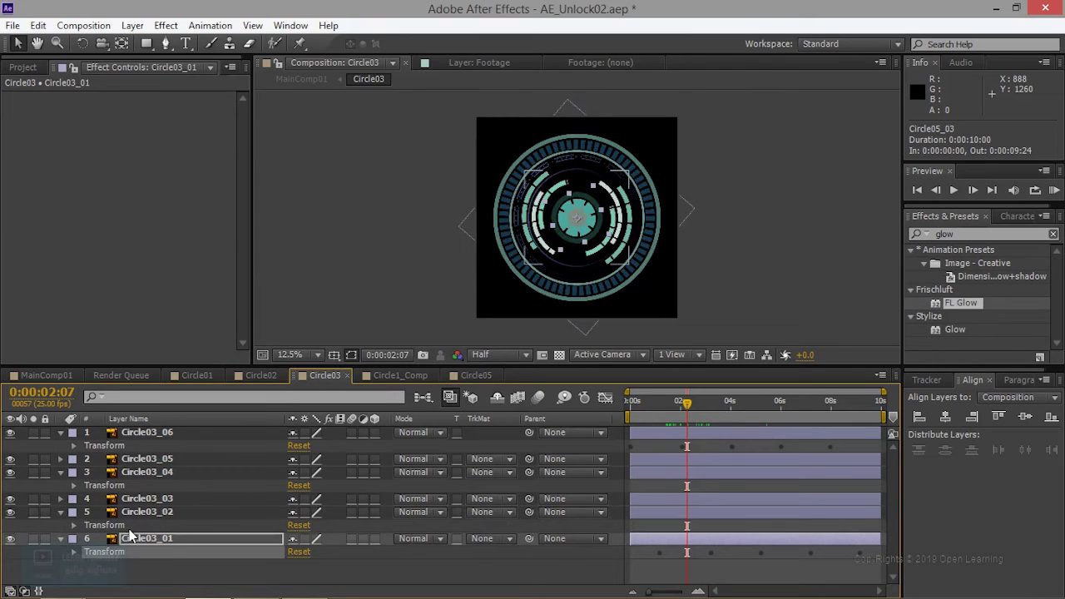
click(116, 527)
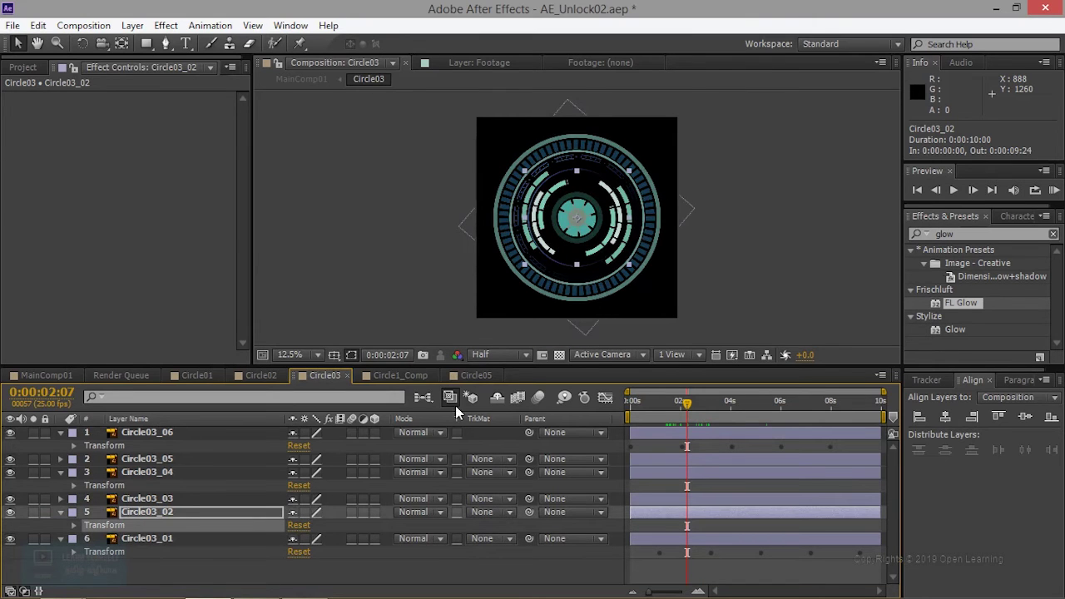
click(482, 377)
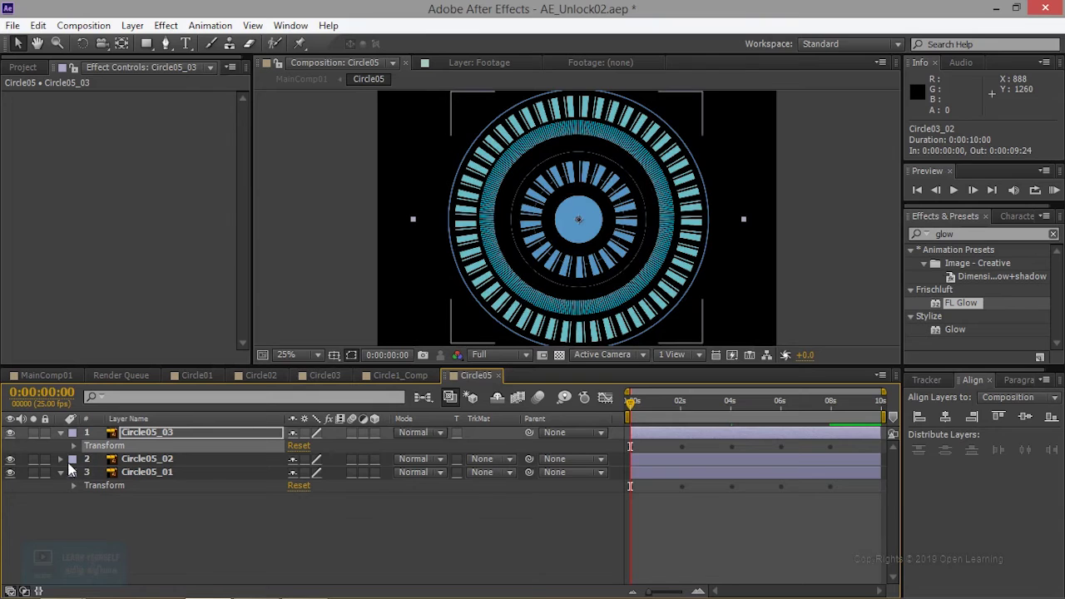
click(60, 459)
click(123, 473)
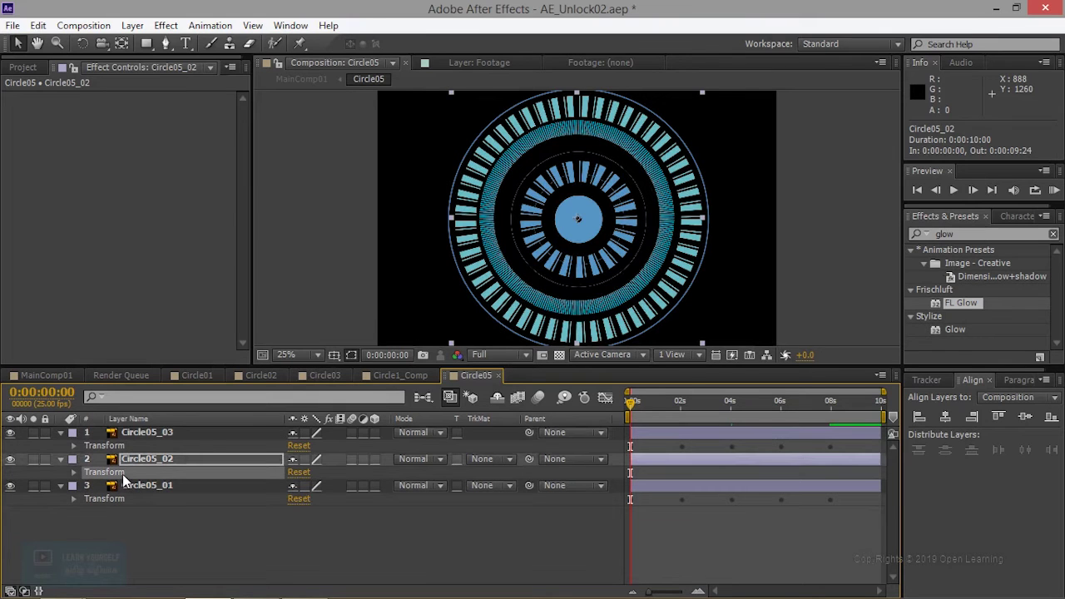
Scrub through the Circle05 animation, then return to MainComp01 via Circle01
drag(632, 406, 758, 410)
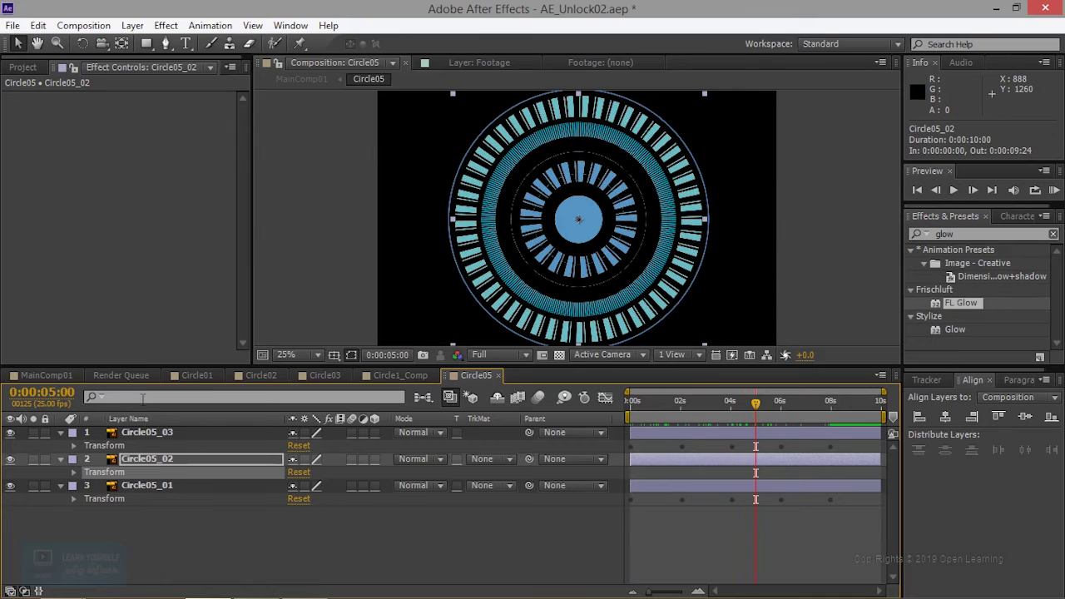
click(193, 375)
click(47, 375)
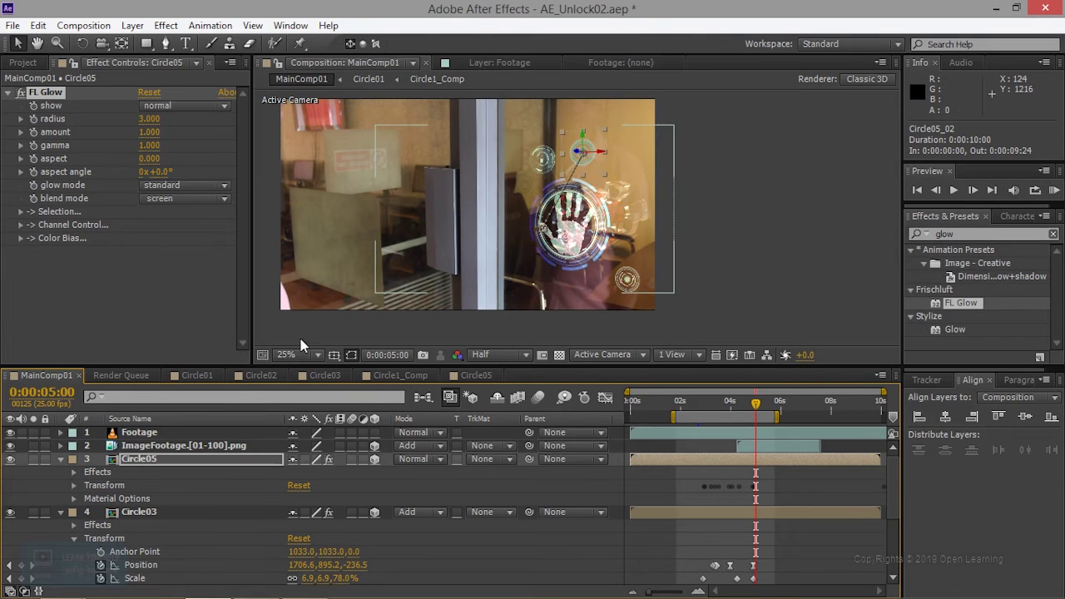
key(grave)
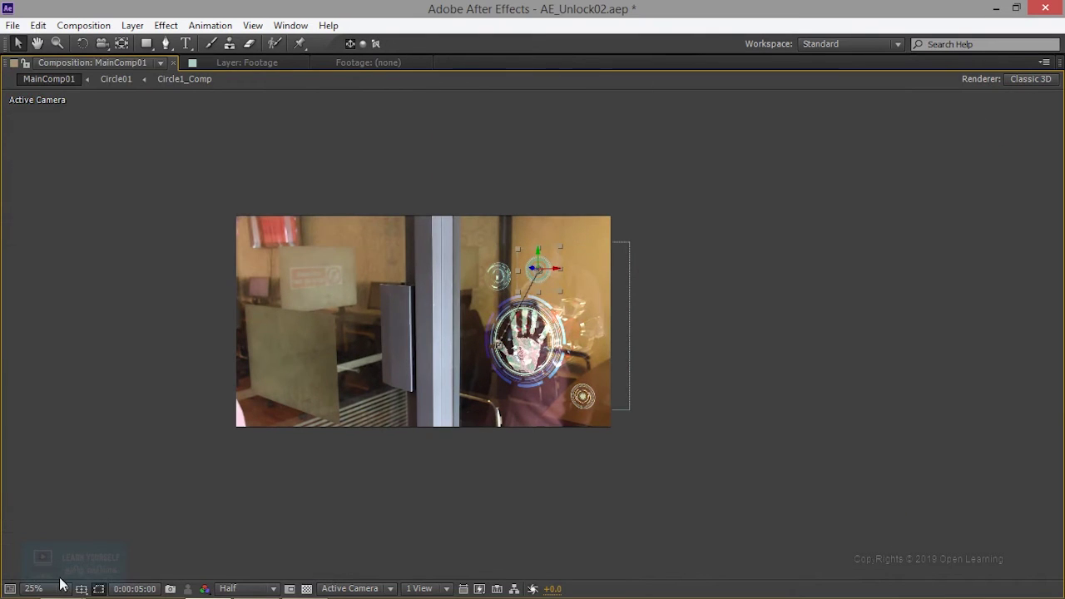
click(64, 589)
click(102, 331)
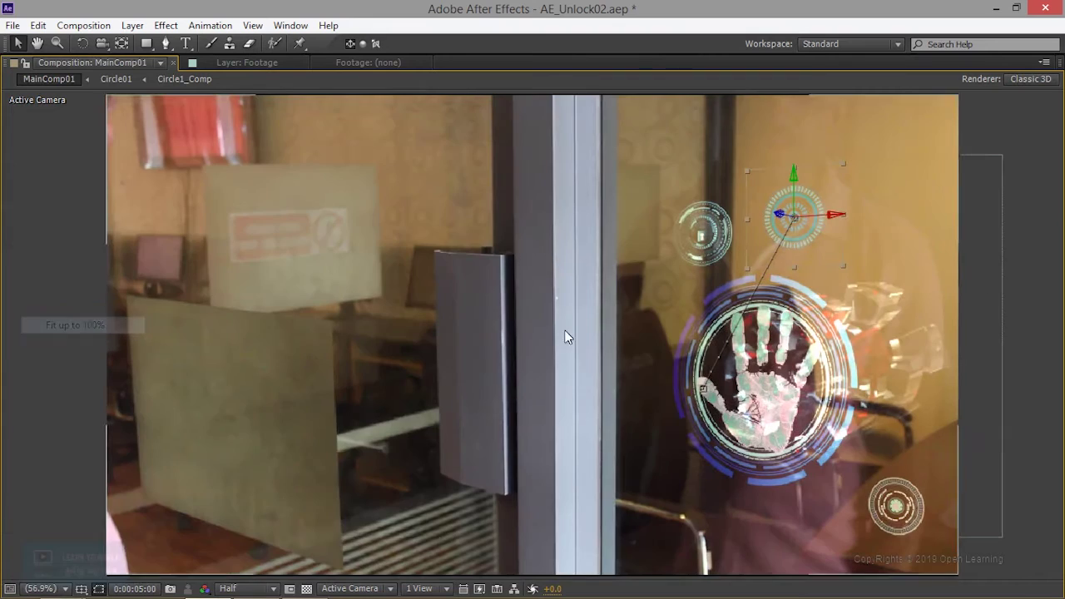
key(space)
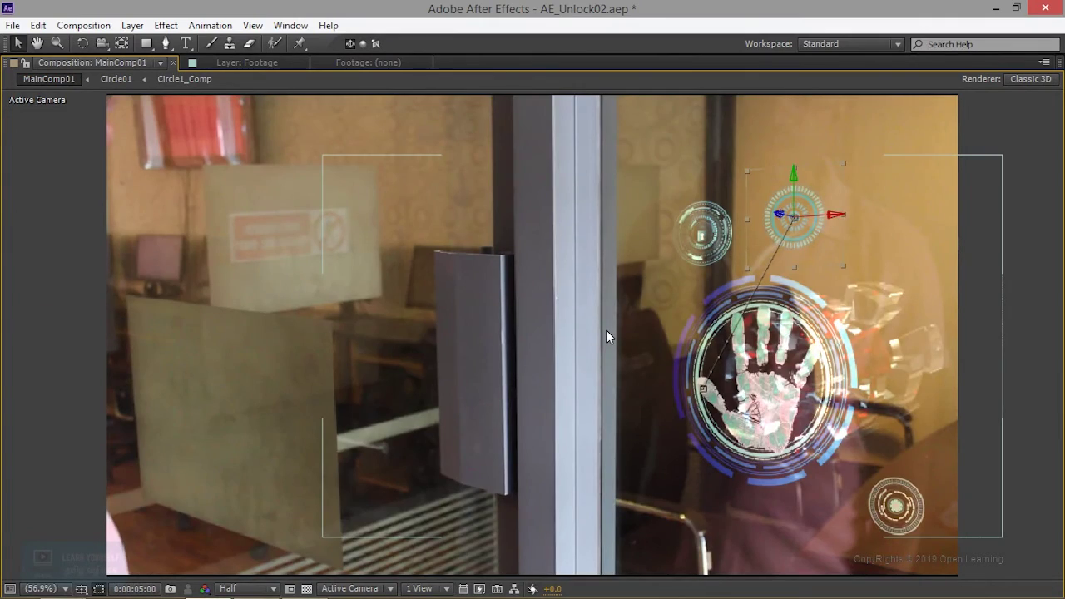
key(space)
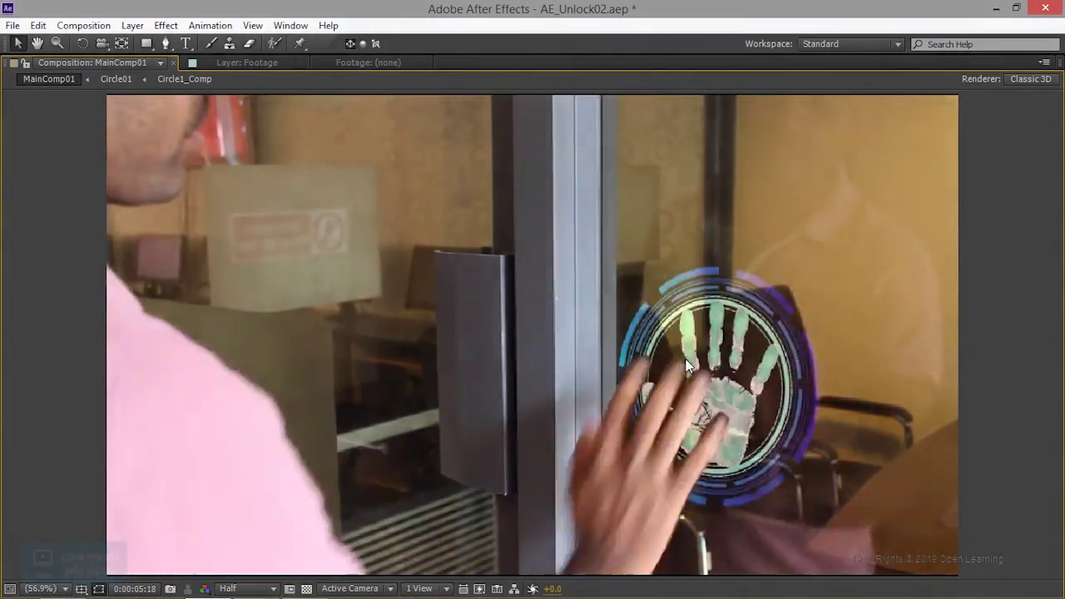
key(space)
key(grave)
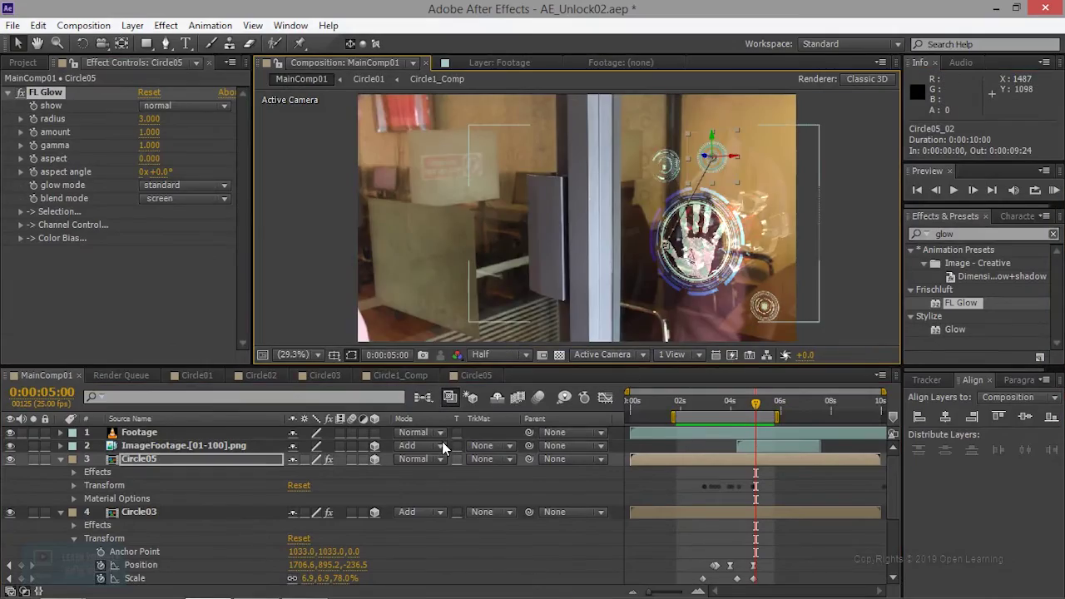
Set the Circle05 layer's blend mode to Add
click(415, 461)
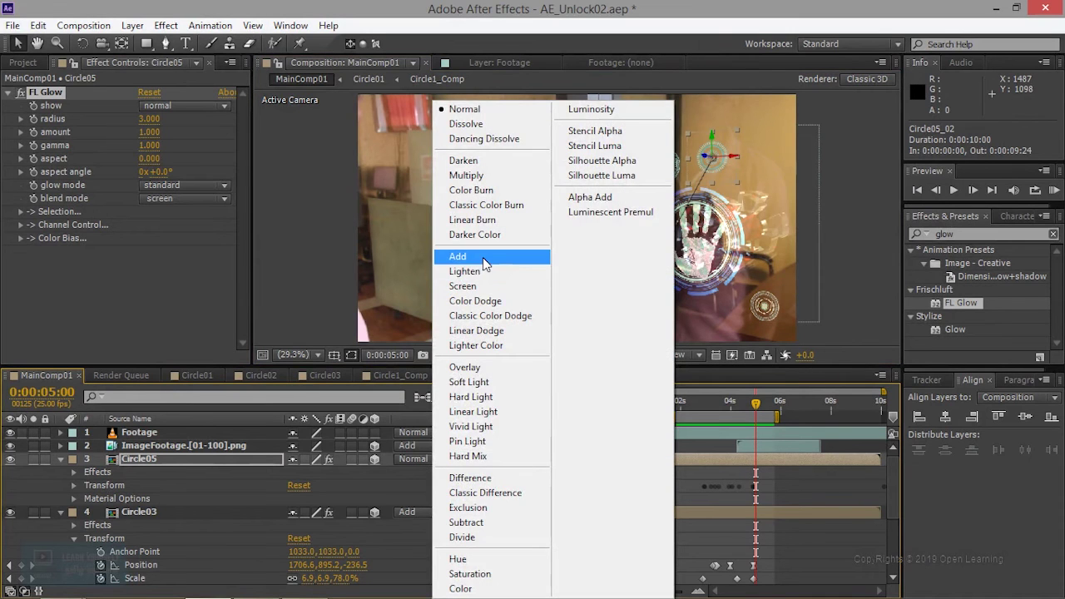
click(479, 255)
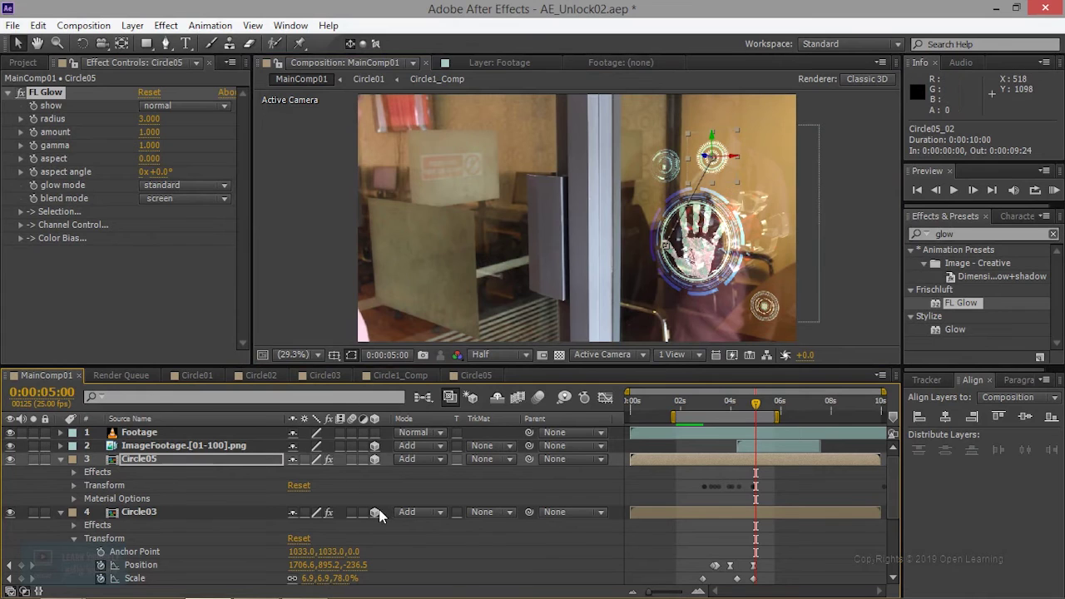
scroll(396, 516, down, 3)
scroll(396, 516, up, 3)
Collapse the expanded Circle05 and Circle03 layers in the timeline
click(62, 458)
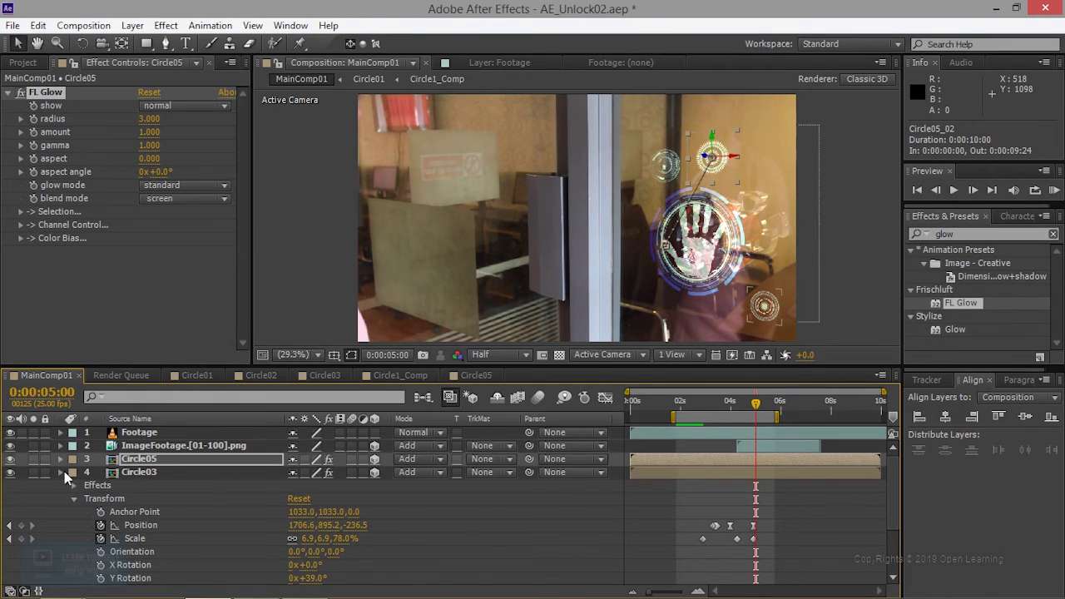
click(61, 471)
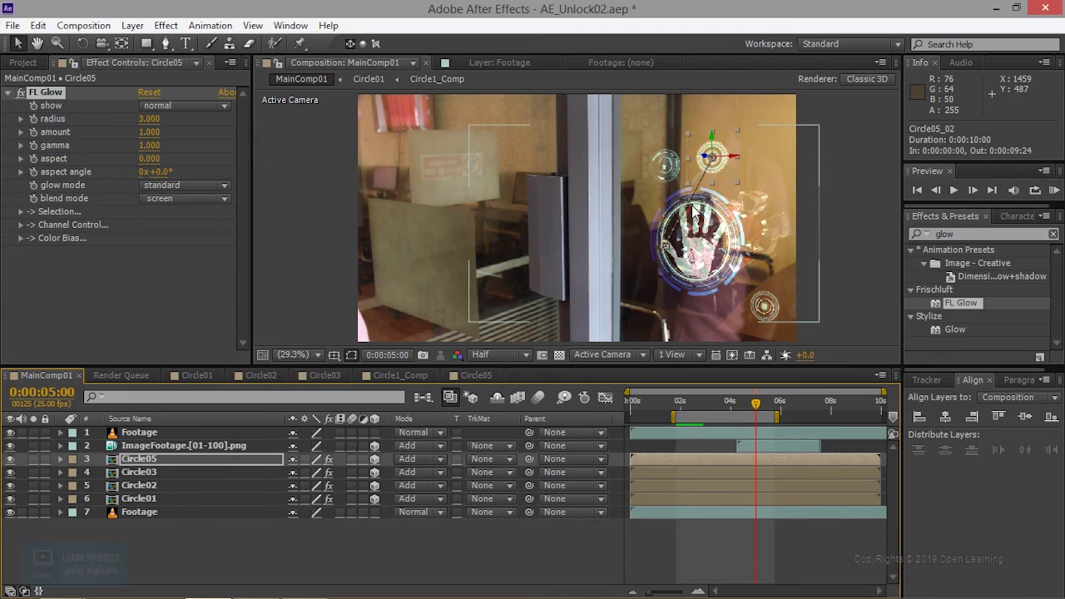
scroll(693, 209, up, 1)
scroll(692, 210, up, 7)
scroll(693, 205, down, 4)
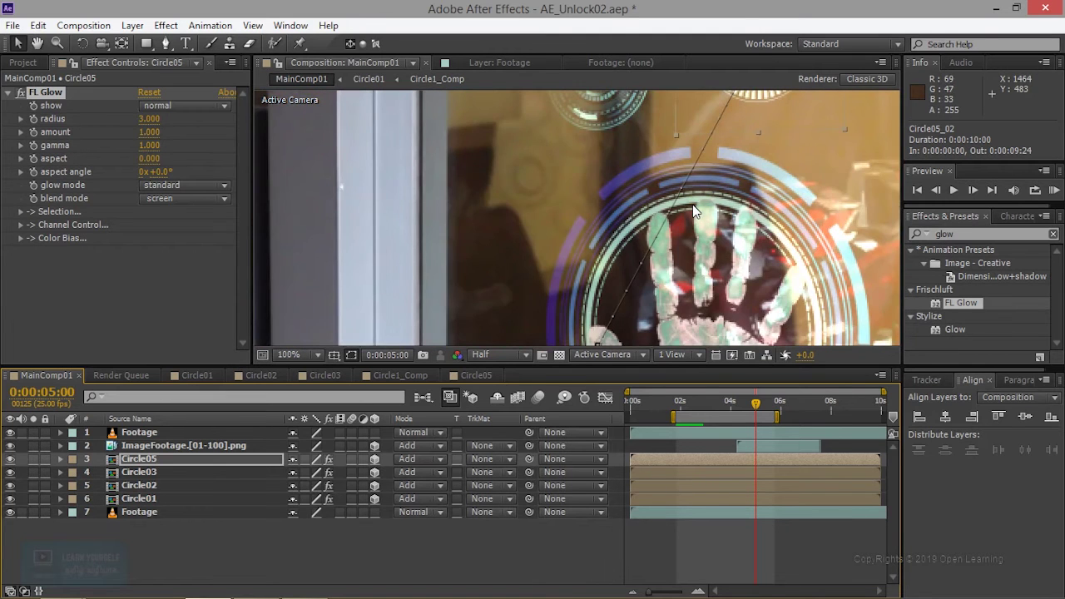
scroll(695, 210, up, 2)
scroll(582, 270, down, 2)
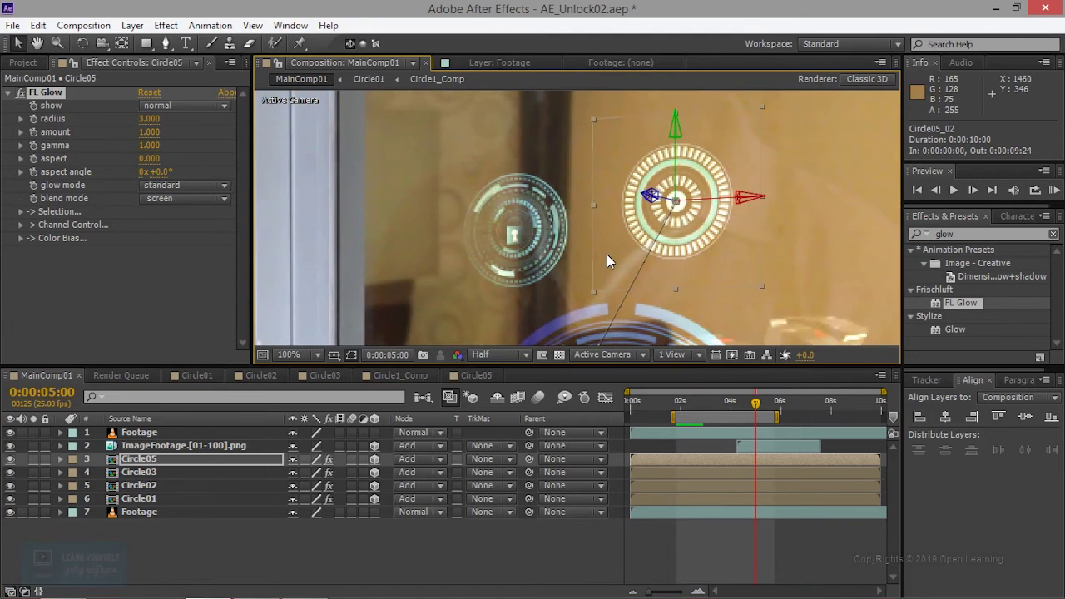
click(61, 460)
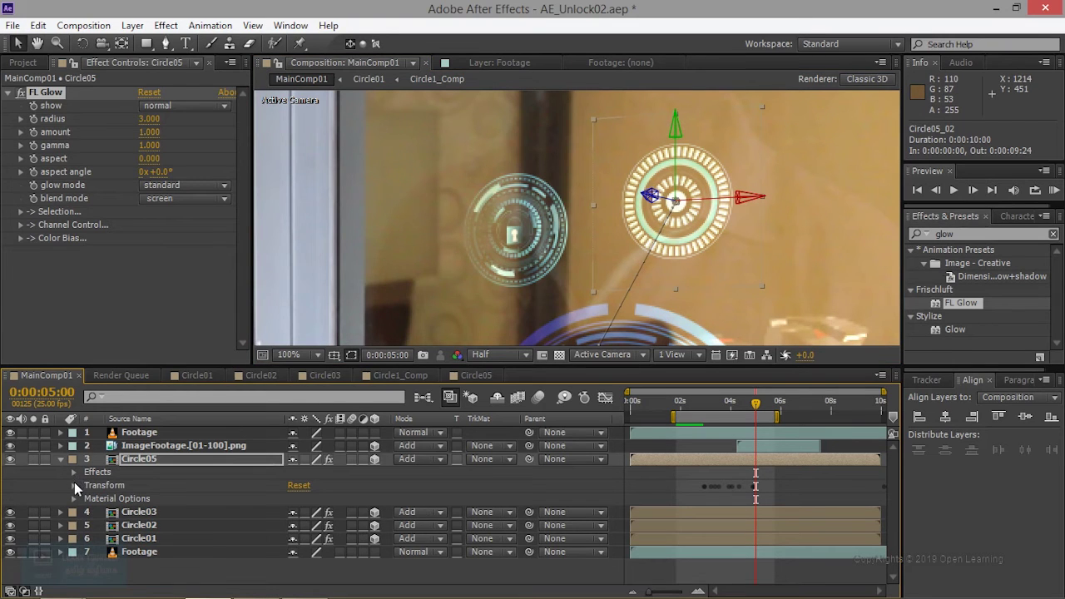
Scrub Circle05's Transform X Rotation to 11°, keeping Y Rotation at 33°
click(74, 483)
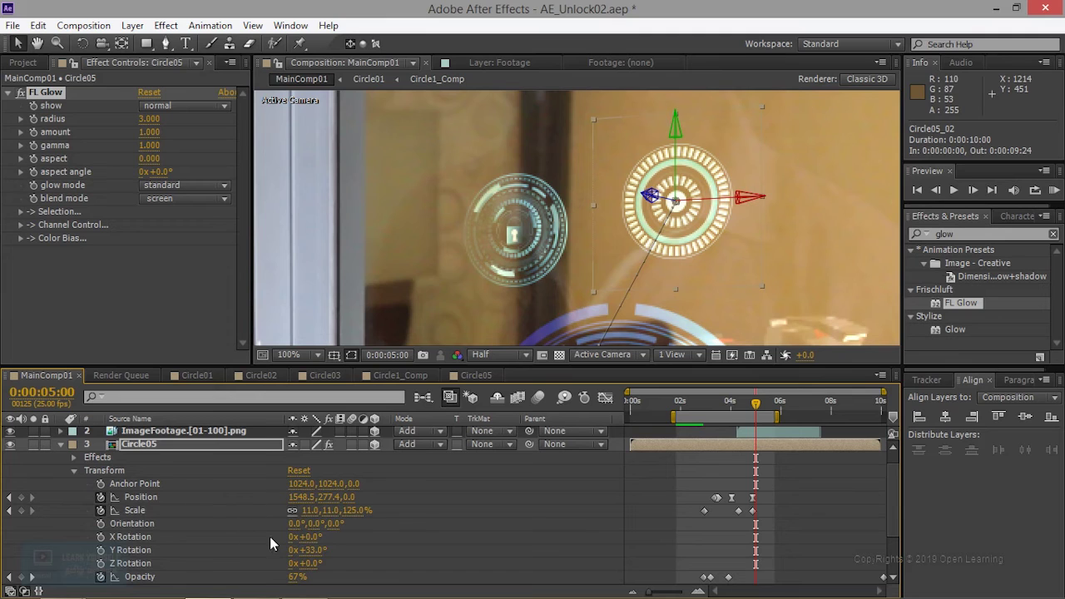
mouse_move(306, 537)
mouse_down()
mouse_move(333, 537)
mouse_move(311, 537)
mouse_up()
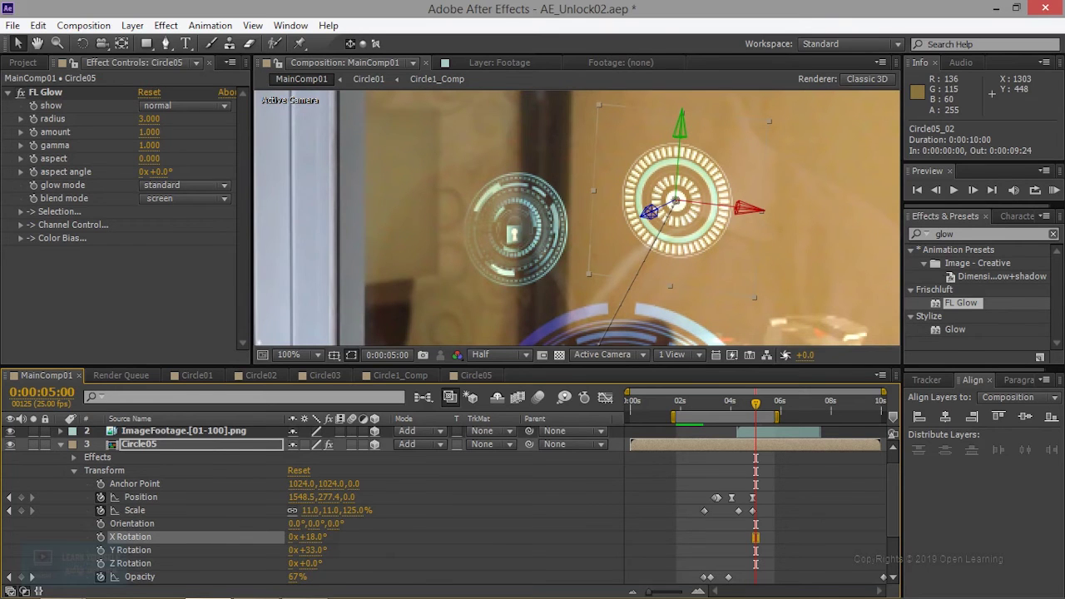
drag(306, 537, 301, 537)
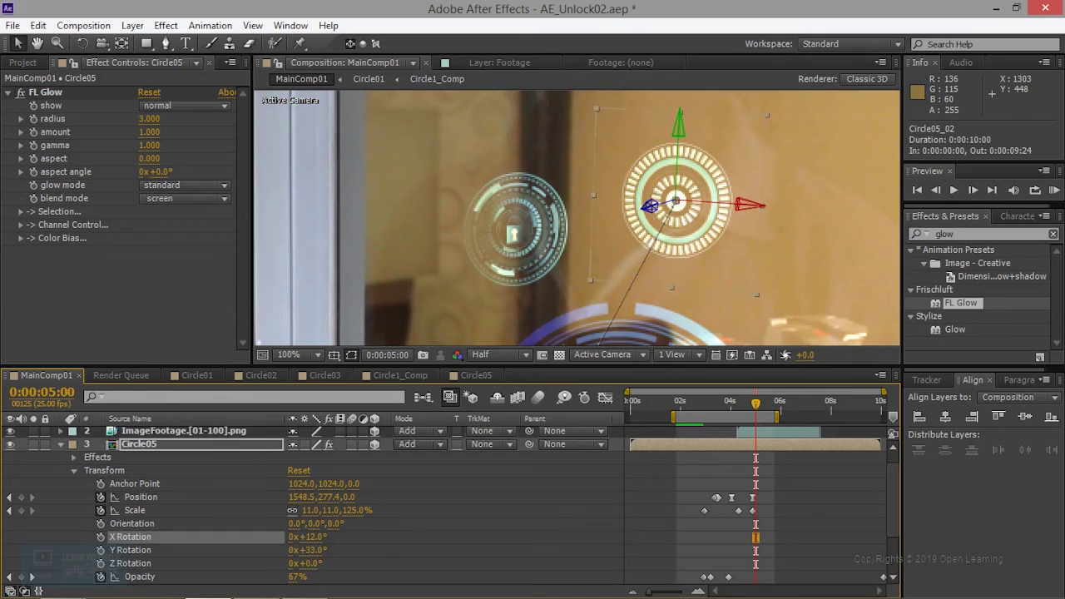
scroll(578, 196, down, 2)
mouse_move(686, 254)
mouse_down()
mouse_move(648, 168)
mouse_move(650, 255)
mouse_up()
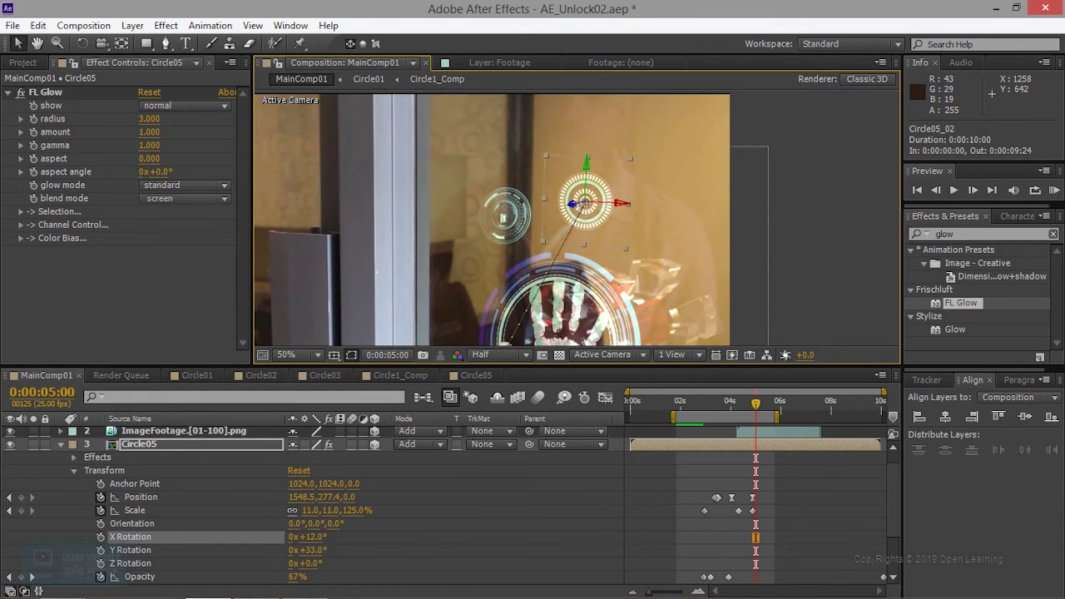
drag(306, 536, 304, 536)
scroll(547, 222, up, 2)
Set Circle03's X Rotation to -5°
drag(475, 250, 518, 257)
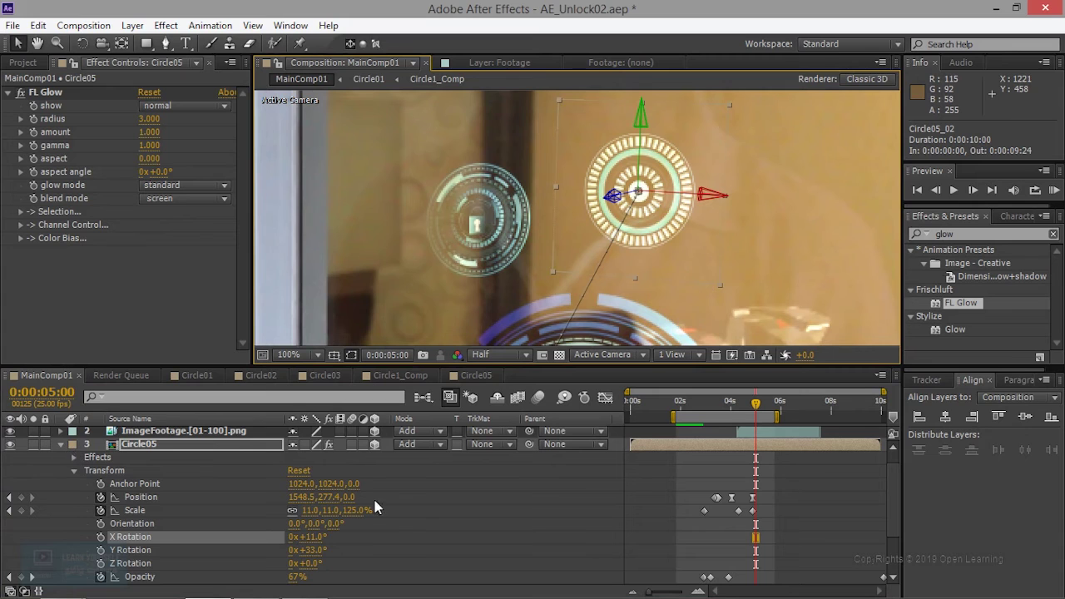
click(61, 446)
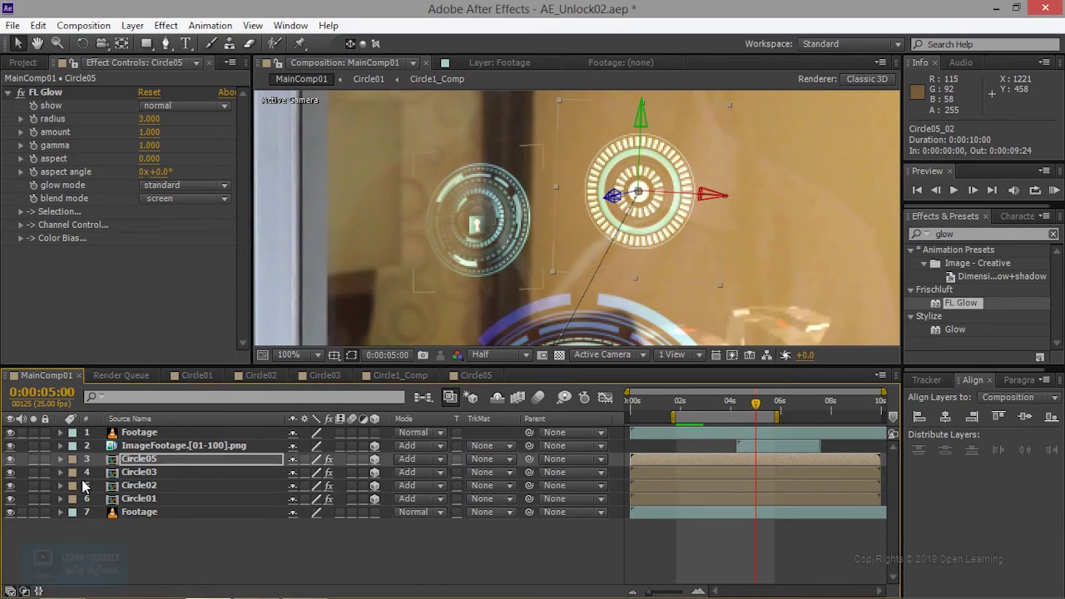
click(60, 471)
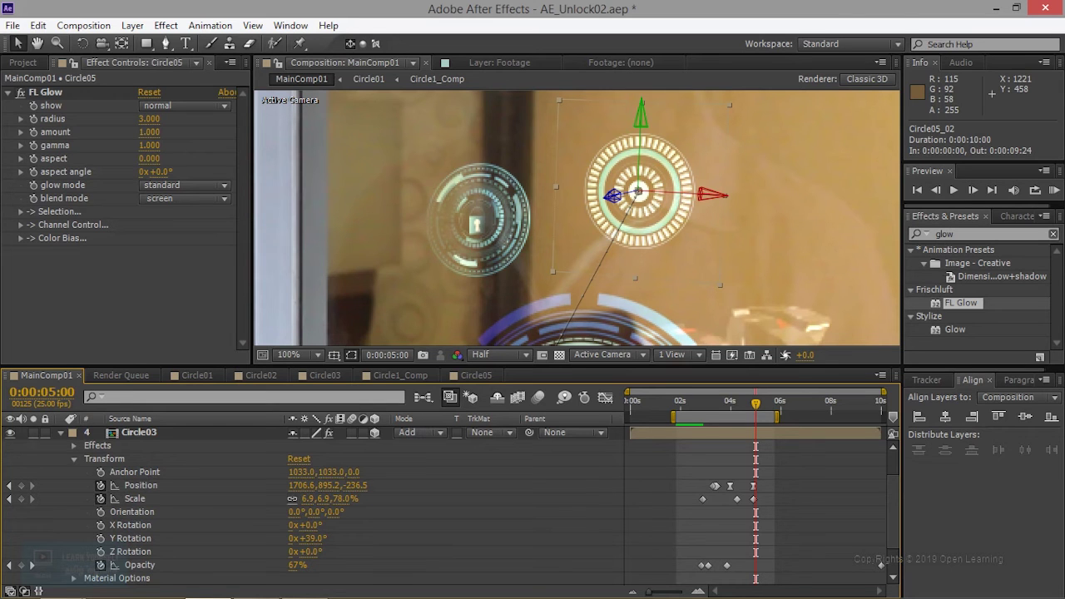
drag(305, 525, 367, 525)
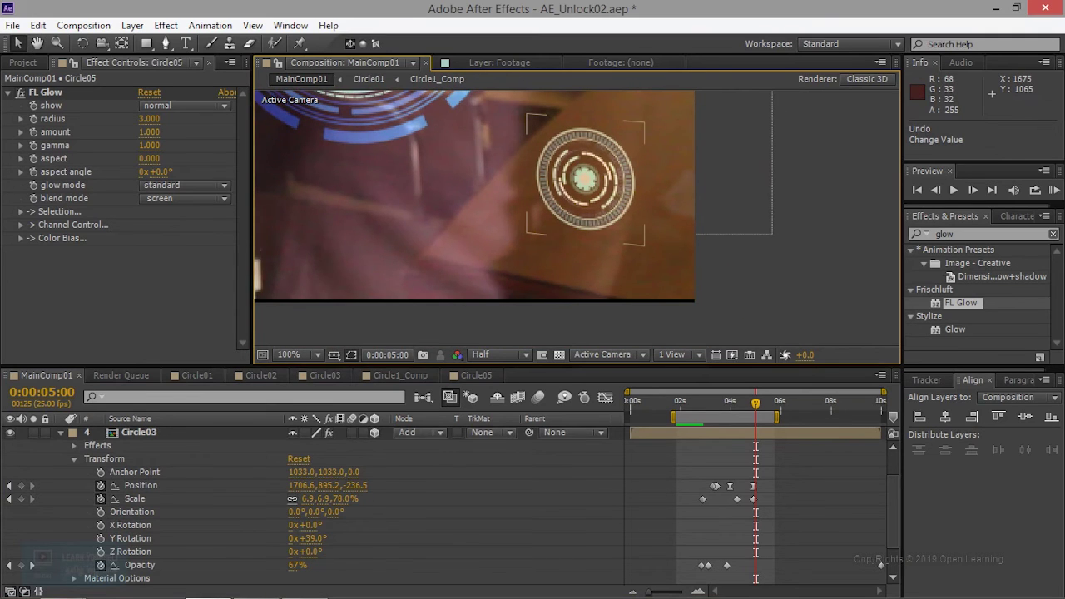
drag(305, 525, 298, 525)
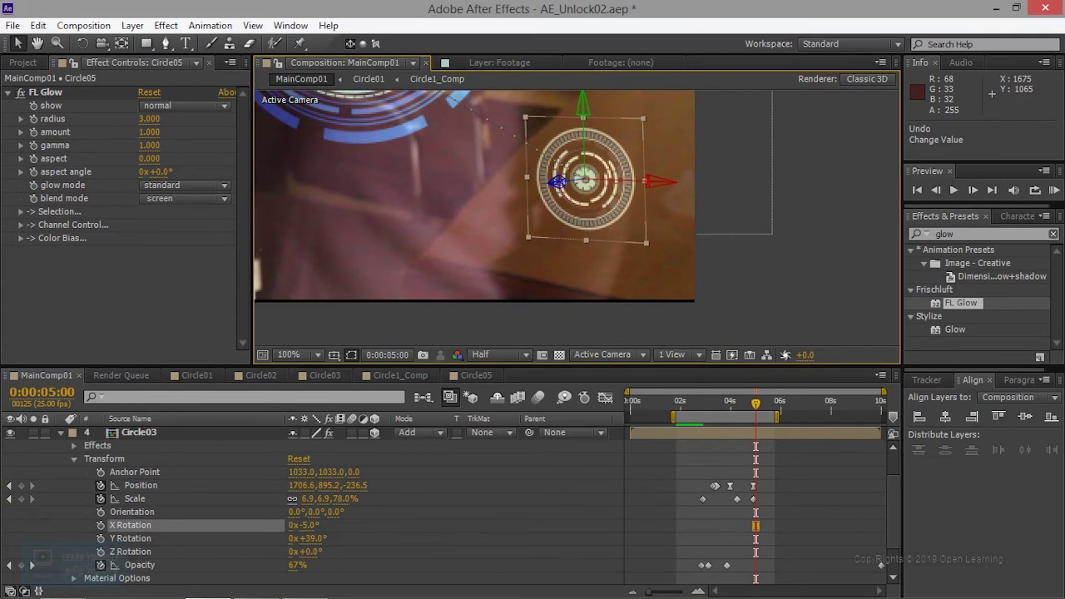
Tilt Circle02 to X Rotation 7°
scroll(567, 280, down, 2)
click(282, 433)
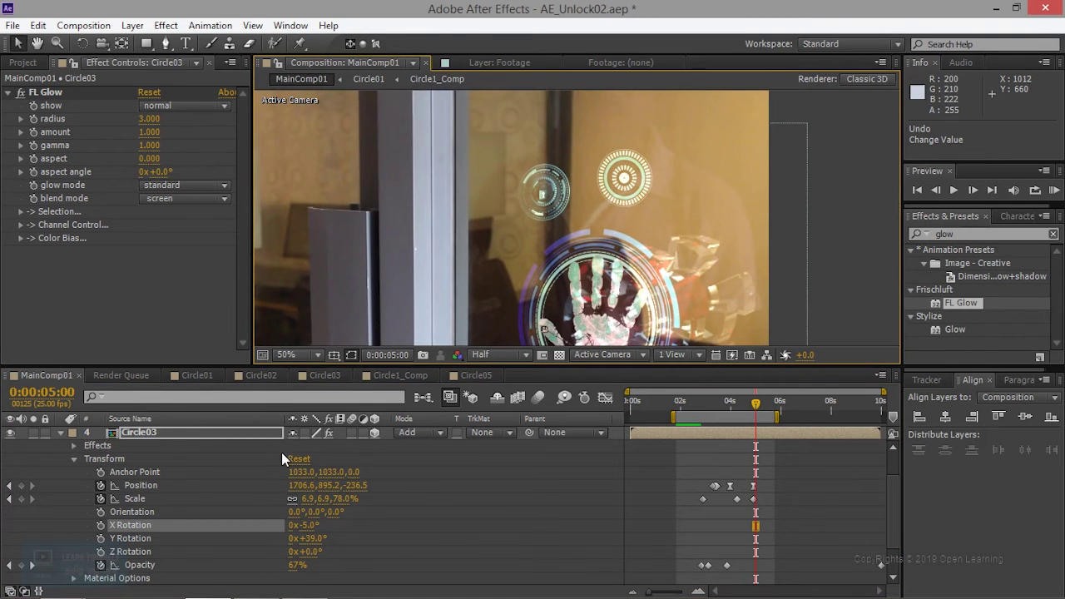
scroll(241, 525, down, 2)
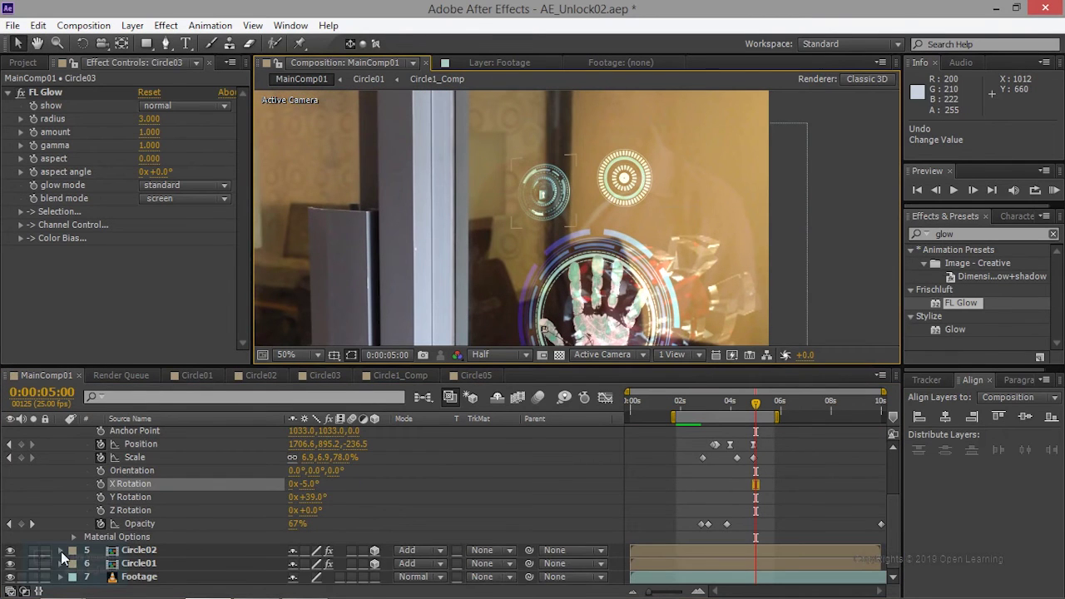
scroll(71, 561, down, 3)
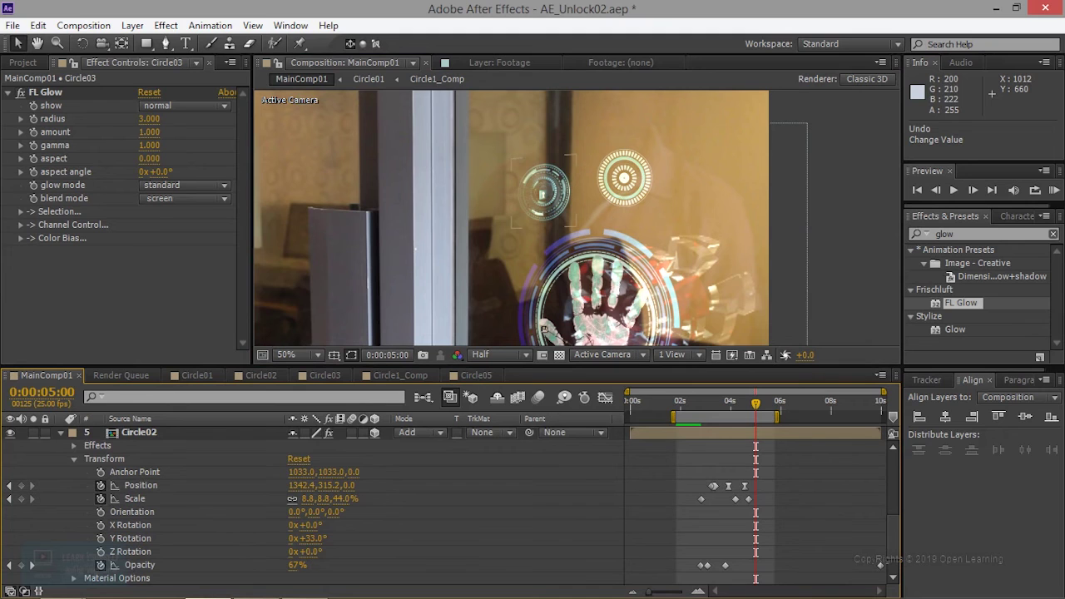
drag(305, 525, 316, 525)
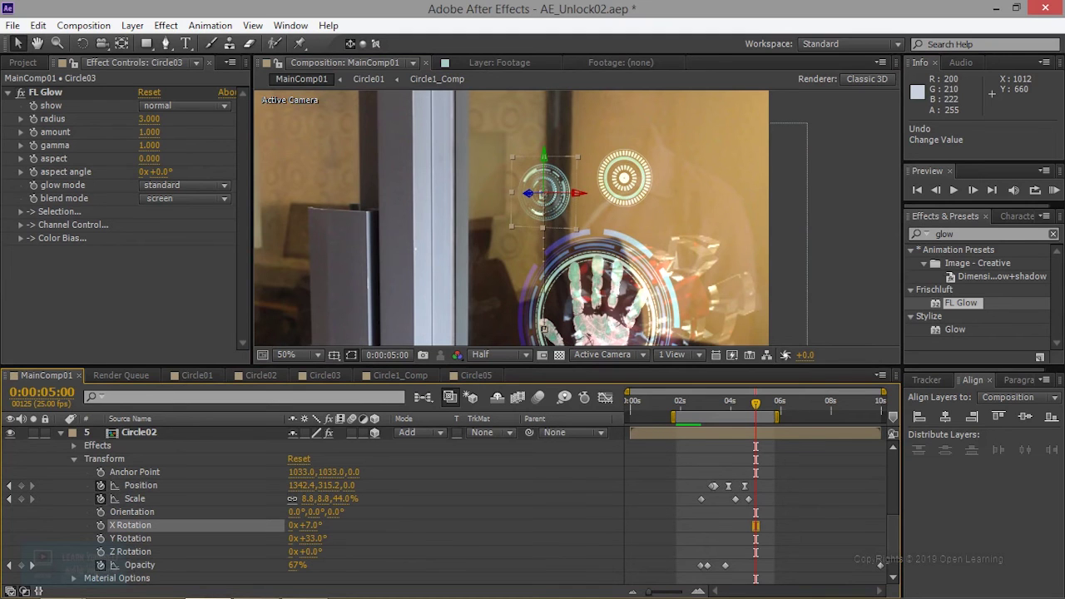
Zoom and pan the viewer in on the tilted Circle02 ring around the hand
scroll(587, 223, up, 2)
scroll(587, 224, down, 4)
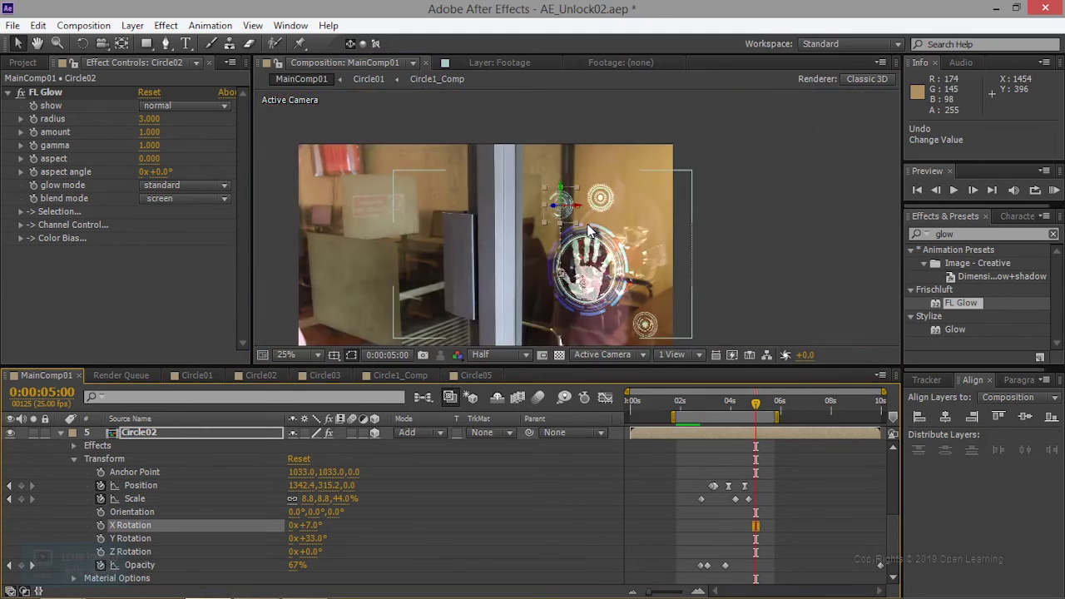
drag(585, 283, 546, 283)
scroll(629, 299, up, 1)
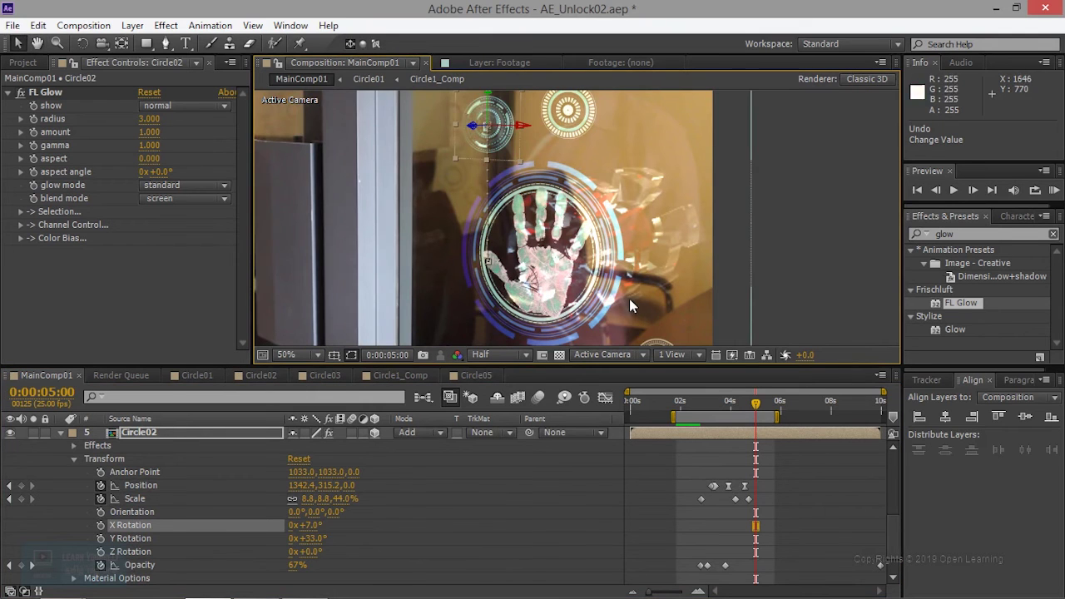
drag(594, 296, 557, 355)
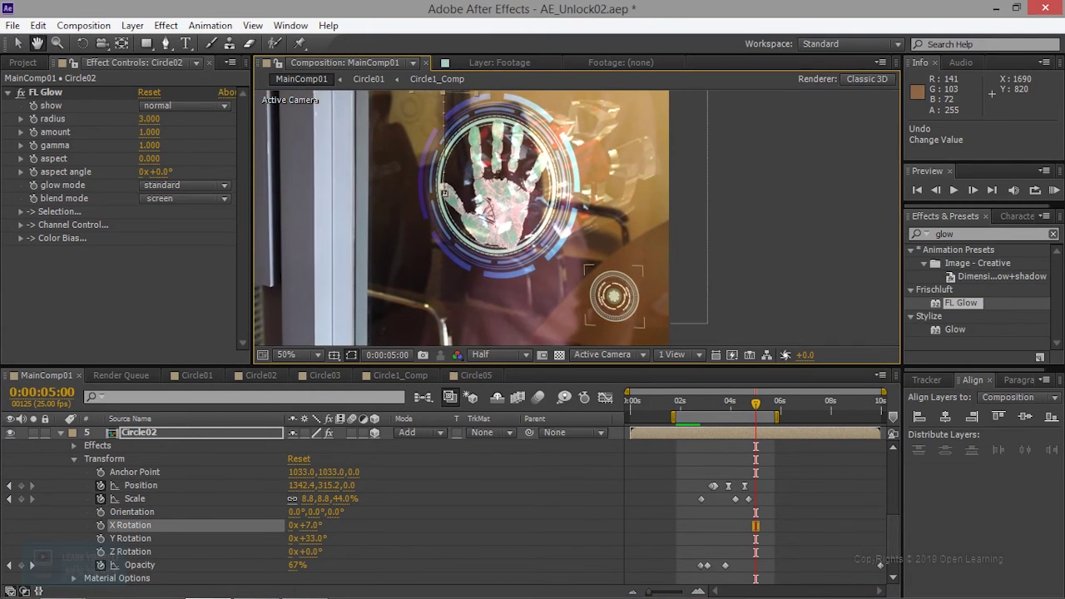
drag(565, 316, 574, 299)
key(v)
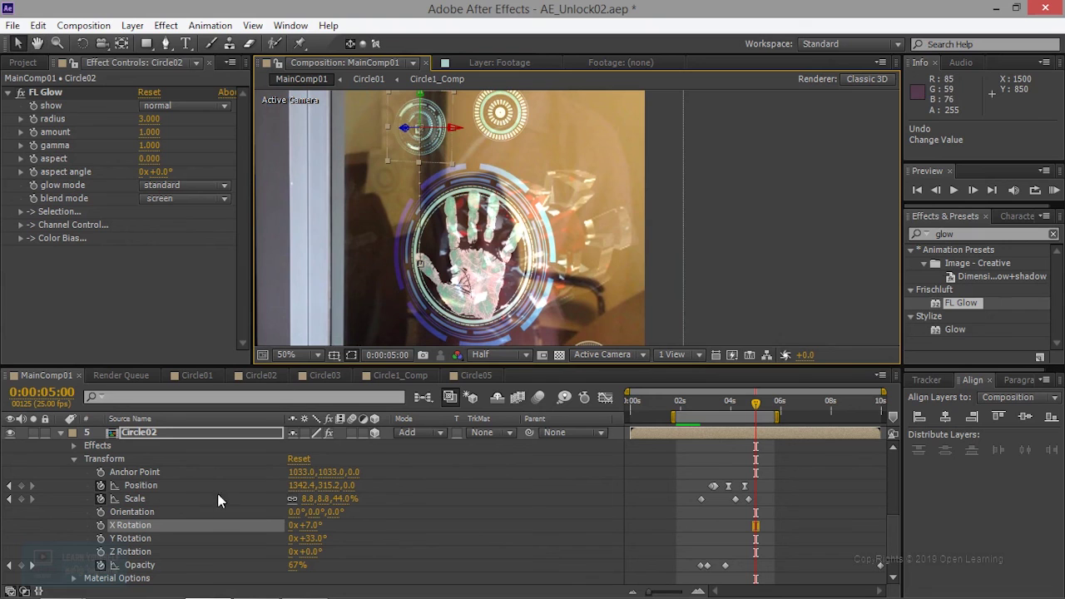
scroll(160, 484, down, 2)
scroll(160, 484, down, 2)
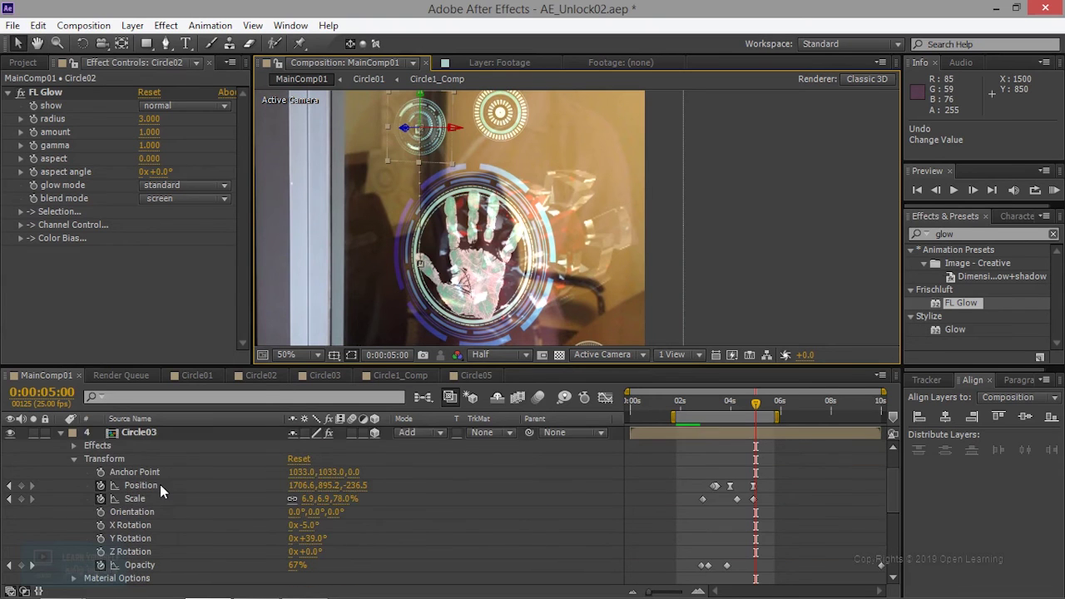
Select Circle03 and scrub its FL Glow Amount up to 2.330 in Effect Controls
click(140, 433)
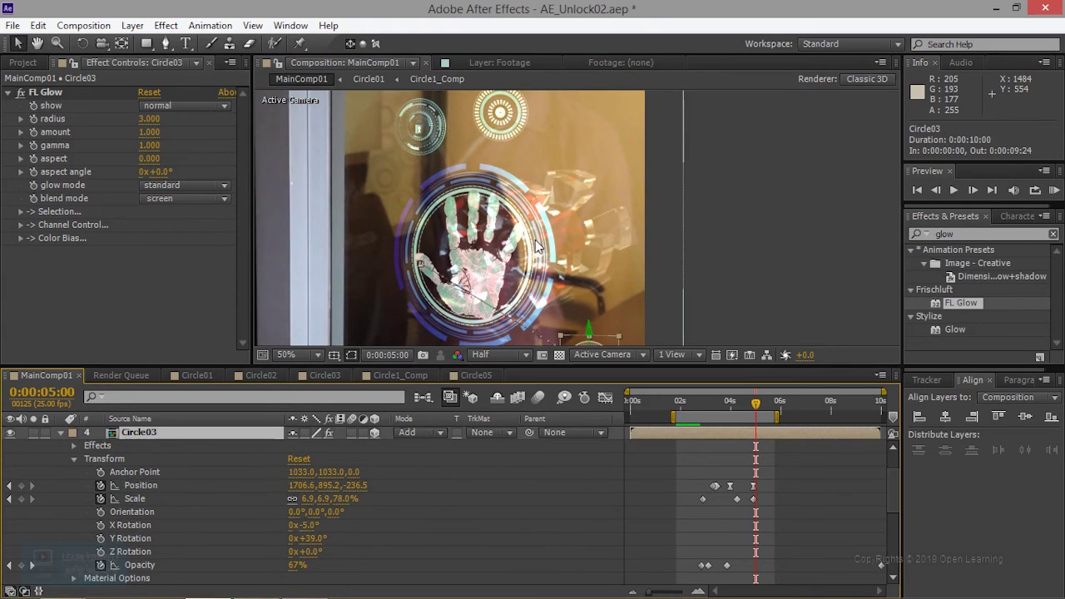
key(h)
drag(500, 292, 483, 228)
key(v)
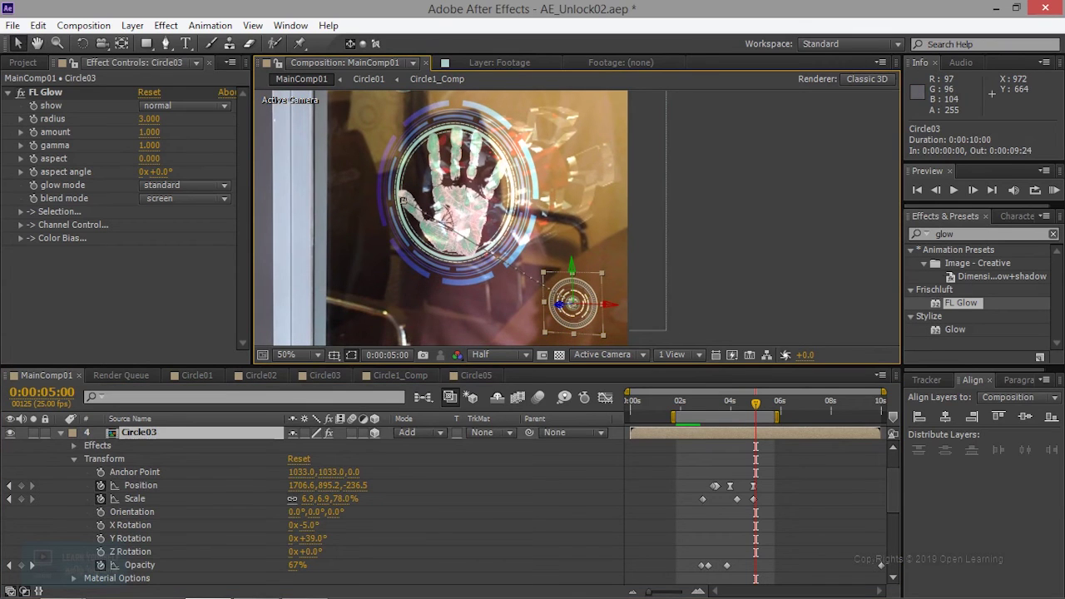
drag(149, 131, 166, 131)
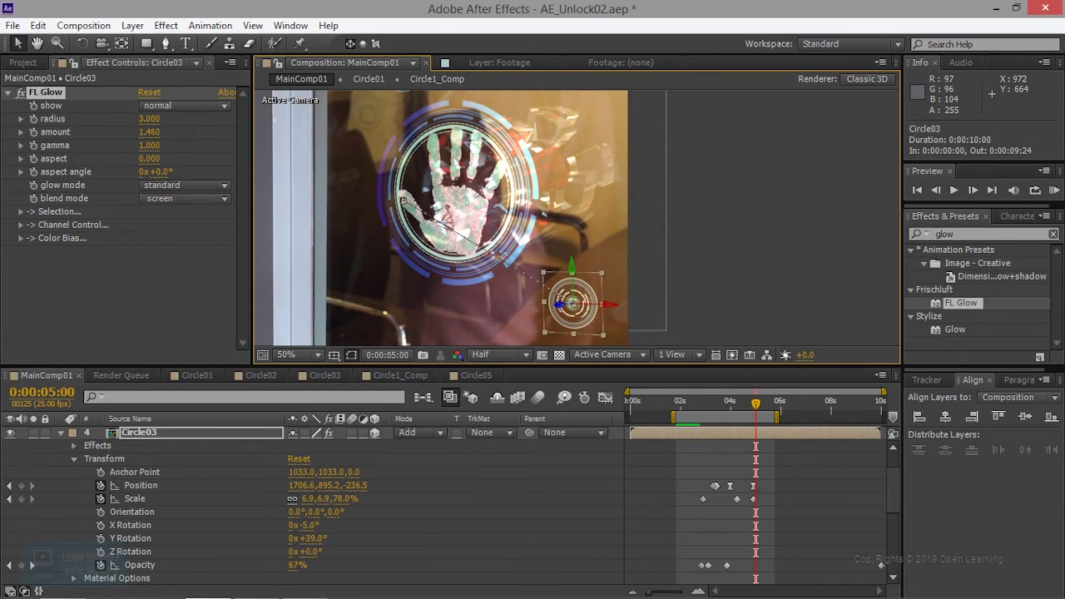
drag(150, 131, 222, 166)
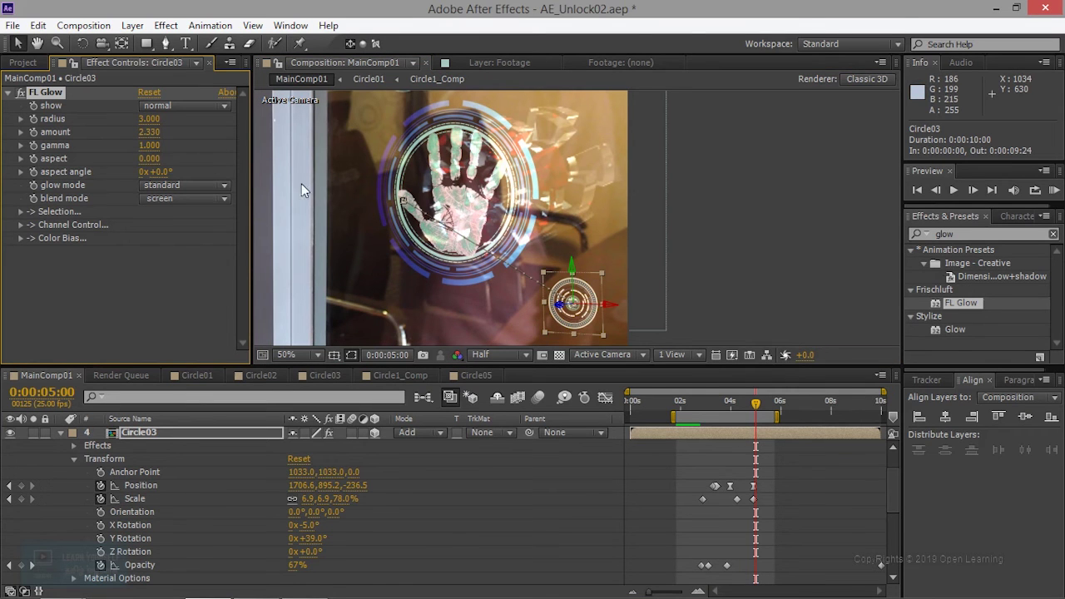
drag(499, 208, 516, 316)
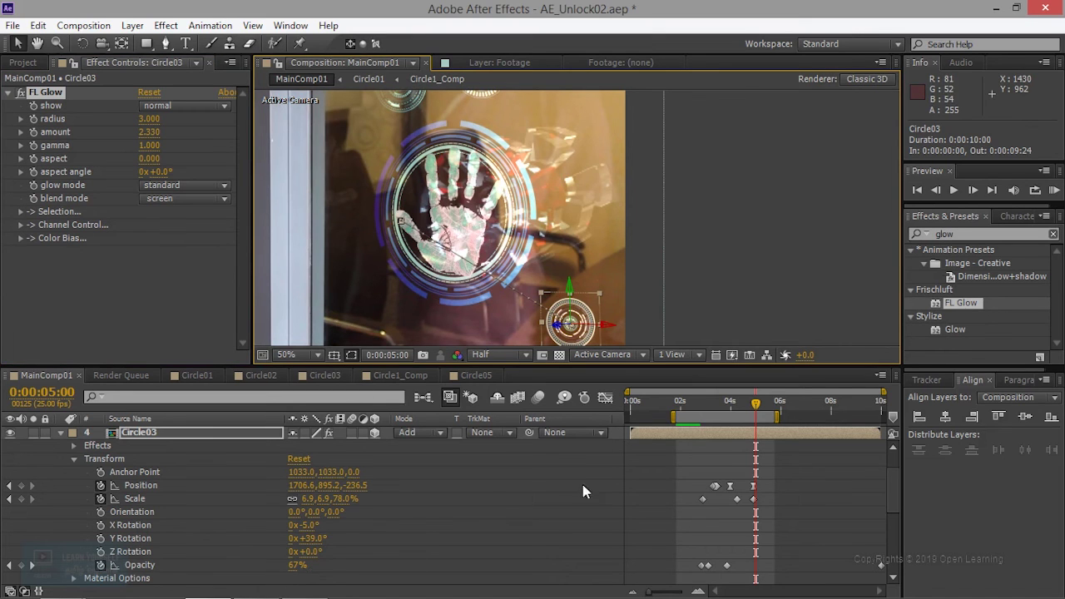
Preview the animation, then keyframe Circle03's Opacity at 42% at 0:00:05:04
drag(758, 408, 728, 418)
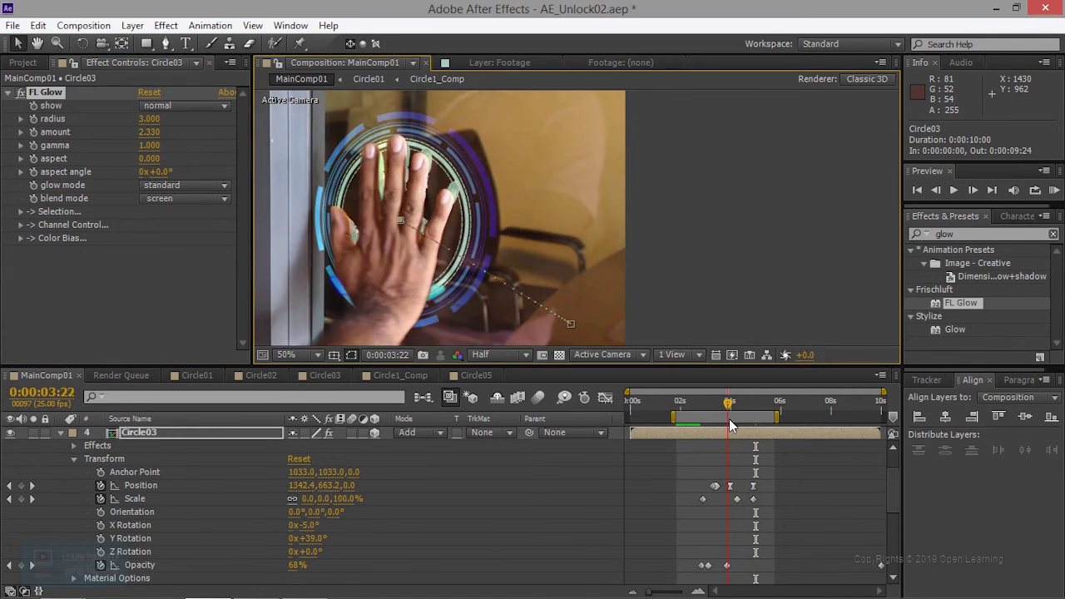
mouse_move(730, 407)
mouse_down()
mouse_move(848, 407)
mouse_move(873, 431)
mouse_up()
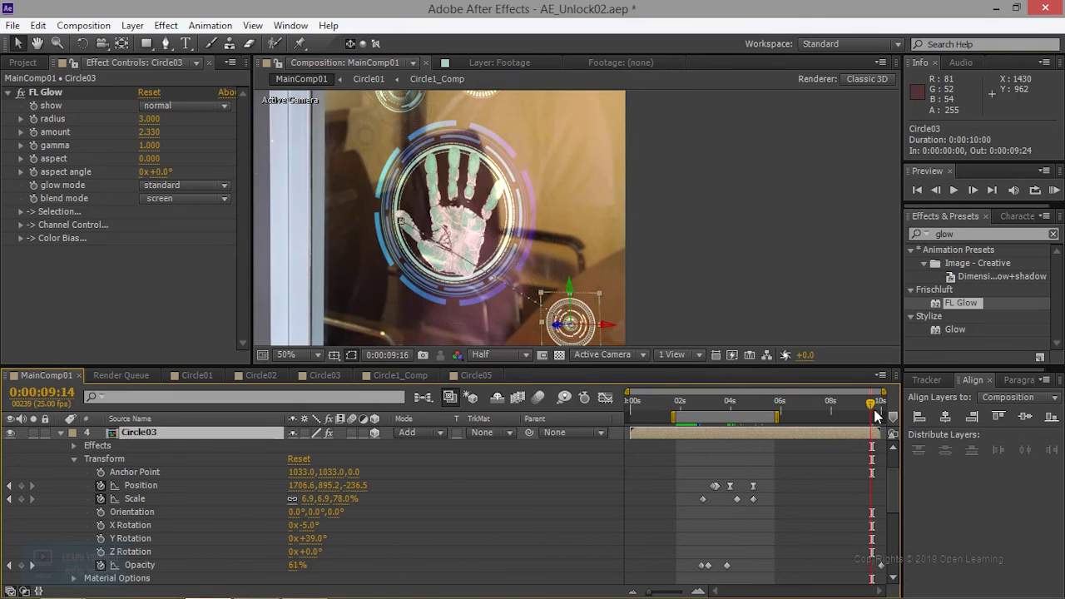
drag(873, 431, 731, 442)
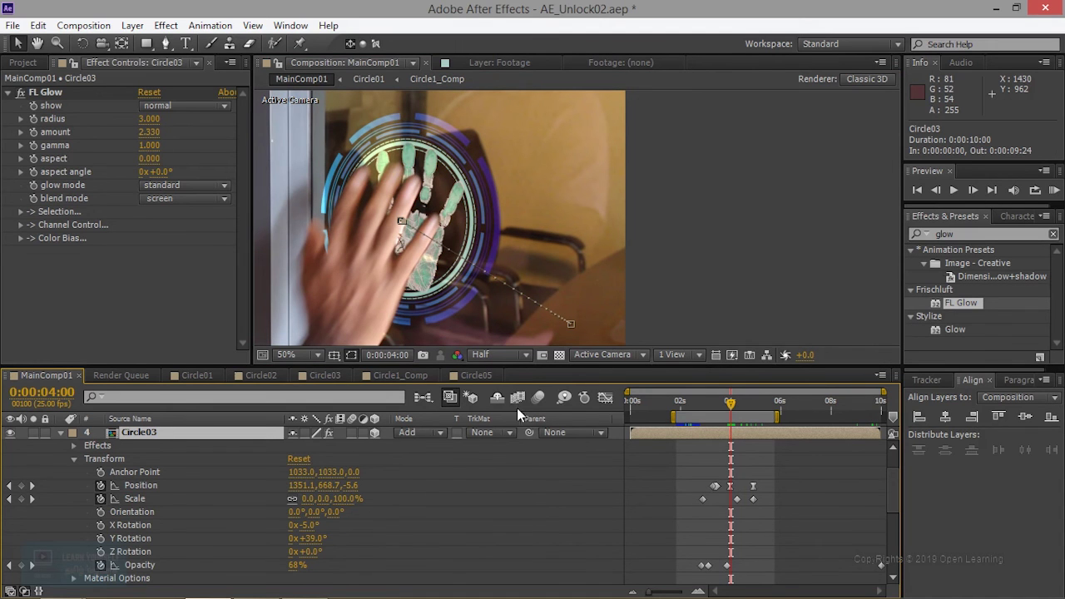
drag(739, 416, 766, 408)
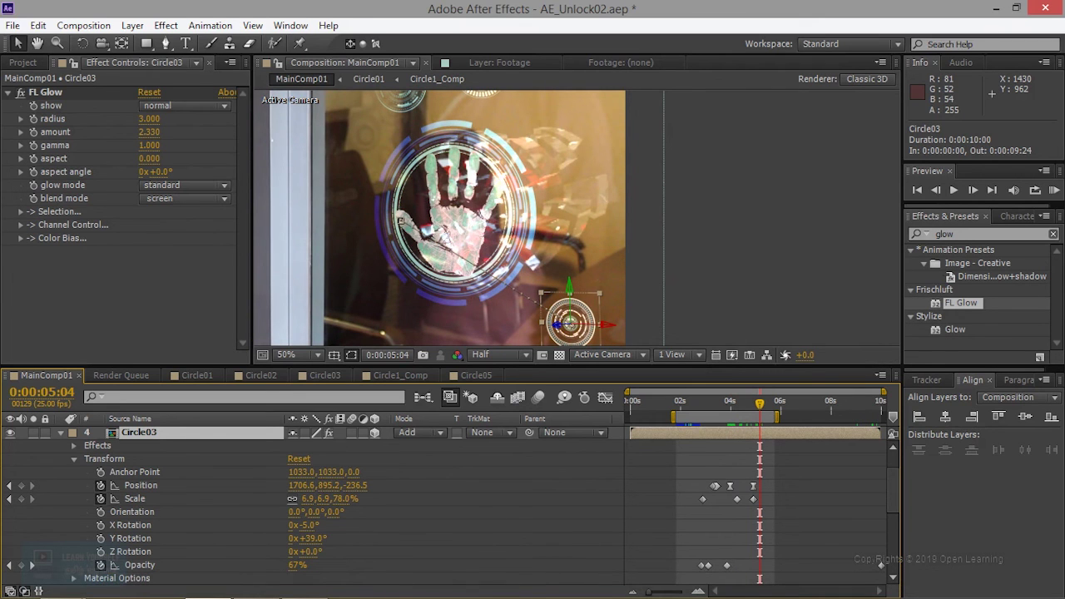
drag(297, 565, 283, 565)
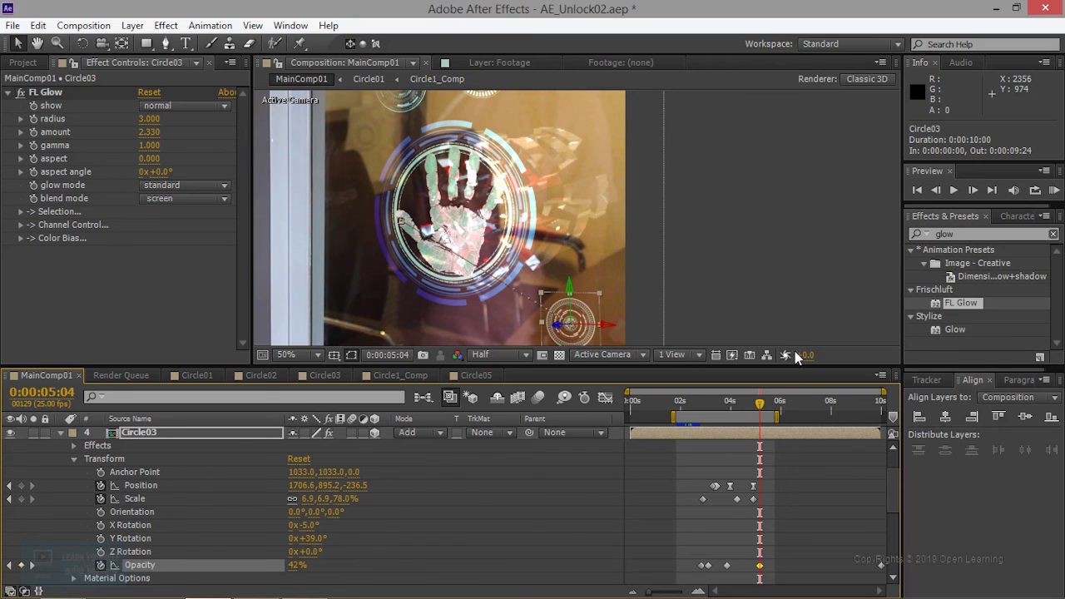
Cut Circle03's opacity keyframe, paste it at 0:00:03:21, and preview the result
click(760, 565)
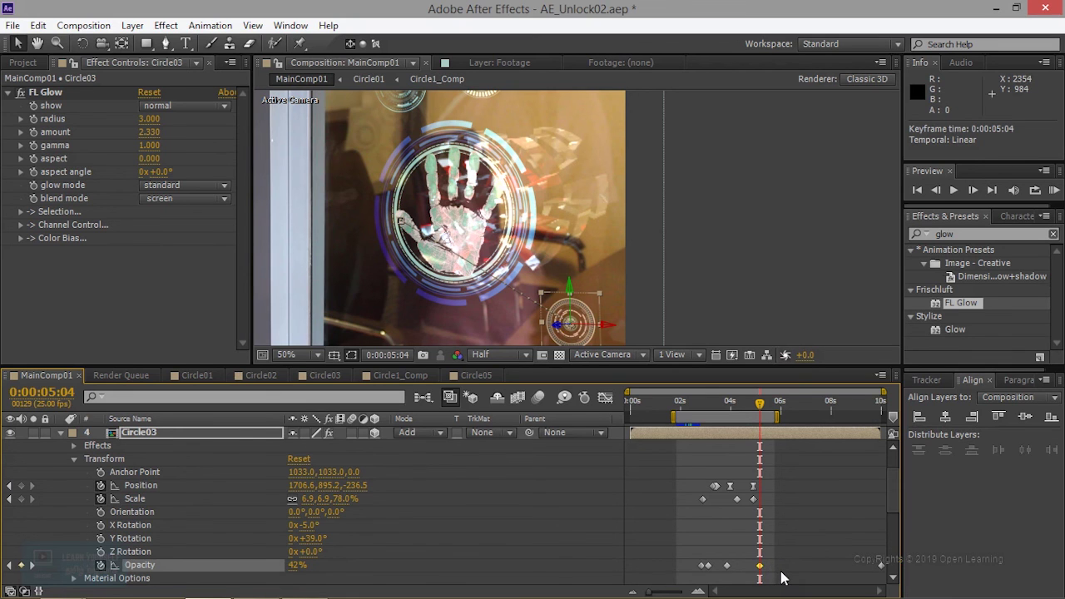
key(ctrl+x)
drag(759, 404, 726, 420)
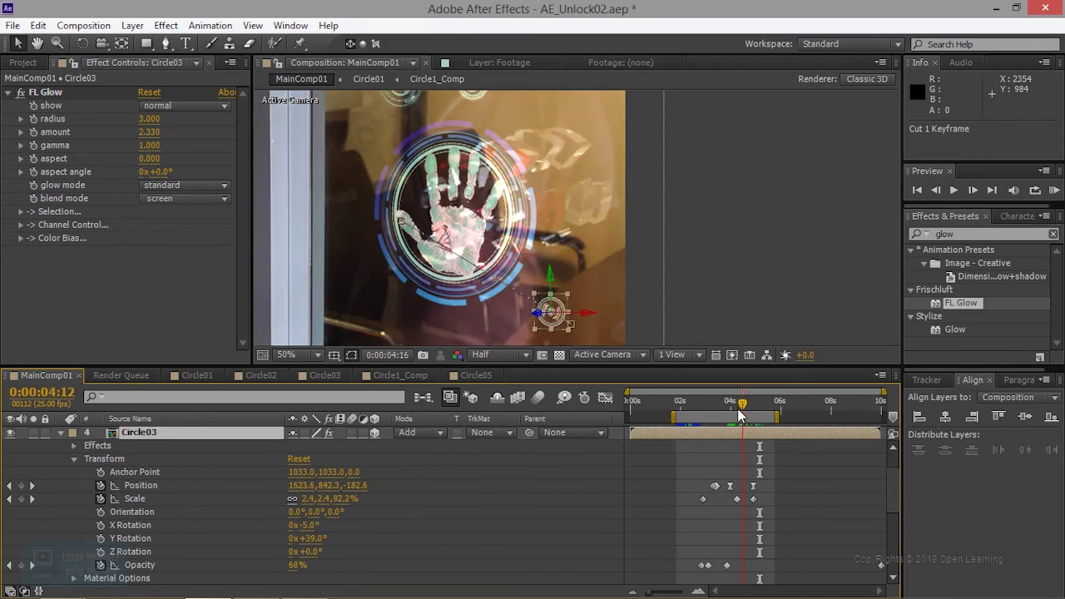
key(ctrl+v)
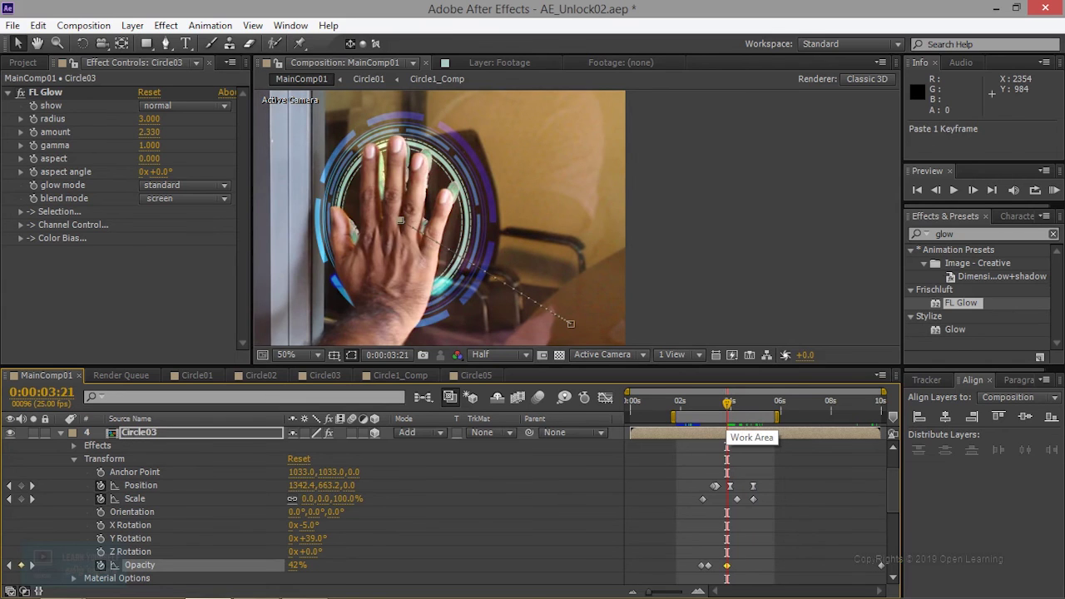
drag(727, 403, 884, 404)
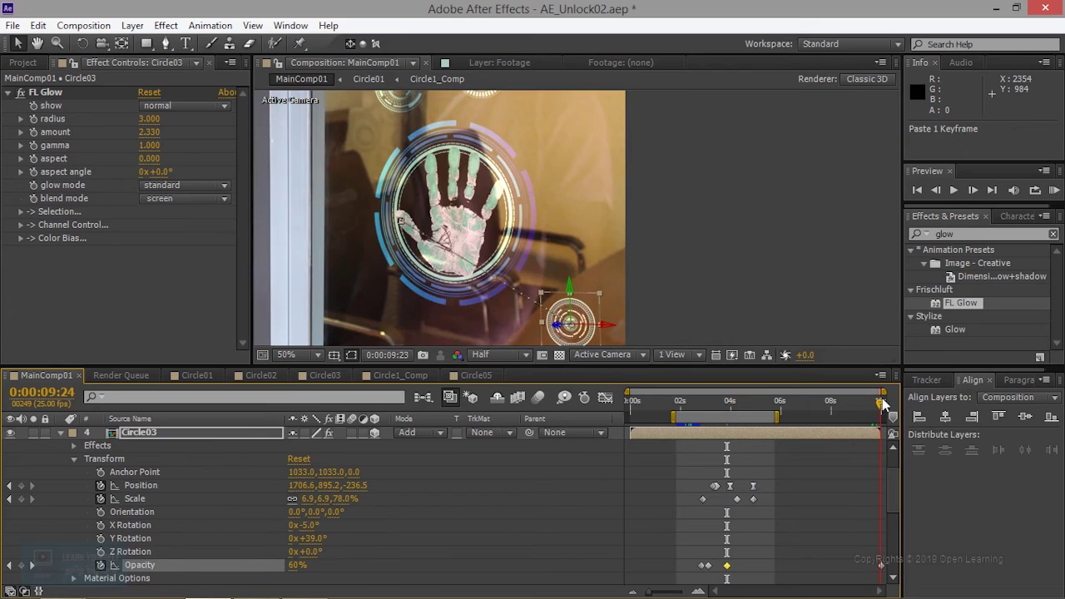
click(736, 405)
drag(762, 414, 783, 406)
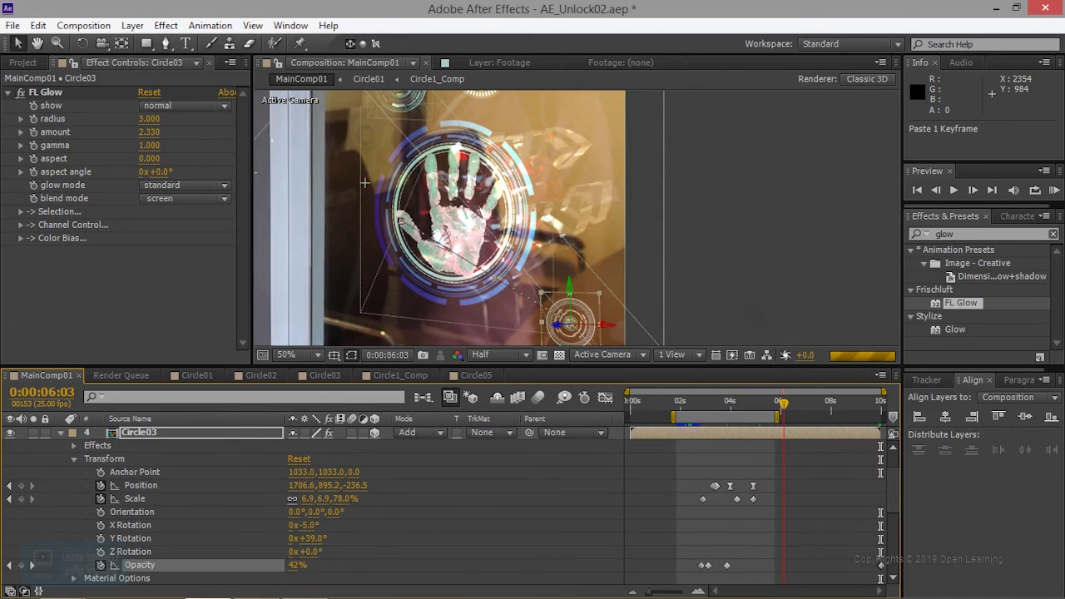
Undo the keyframe paste and opacity change, then paste the keyframe again
scroll(677, 305, down, 2)
scroll(677, 305, up, 3)
scroll(616, 243, up, 1)
scroll(617, 248, down, 2)
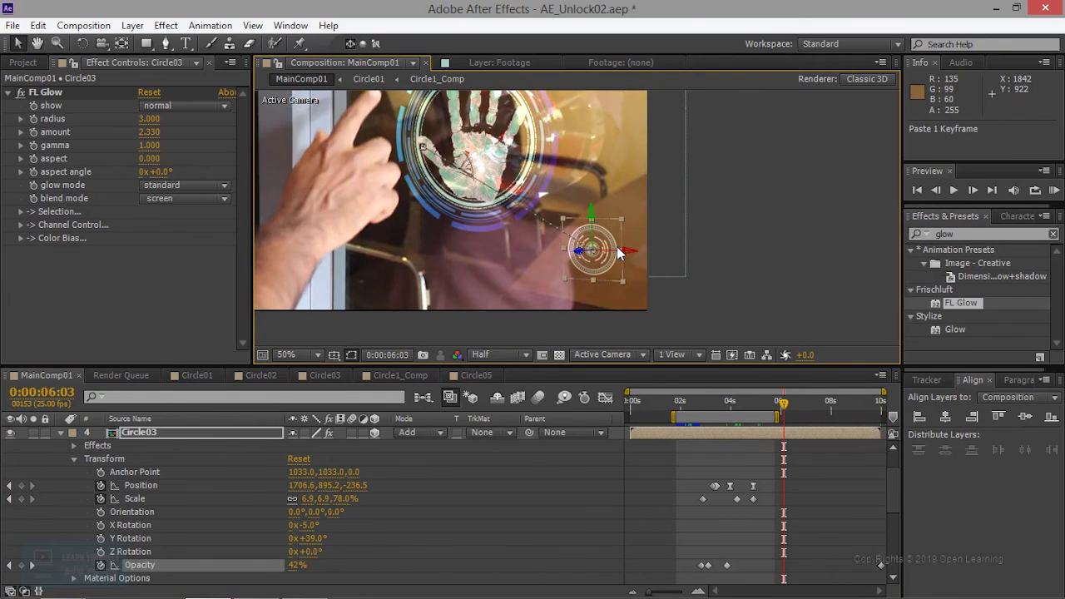
key(ctrl+z)
key(j)
key(j)
key(j)
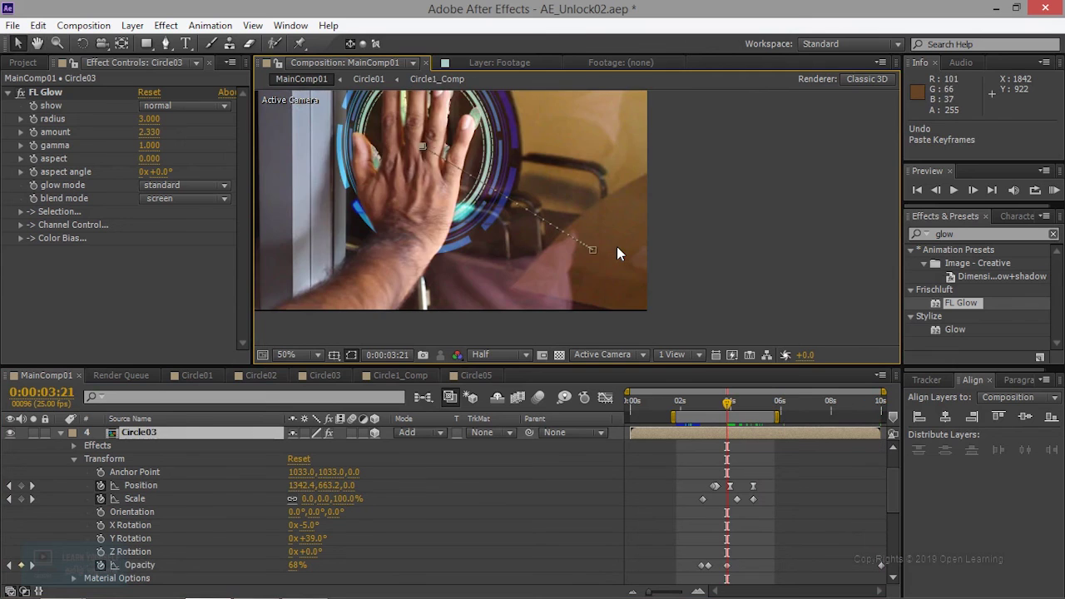
key(ctrl+z)
key(k)
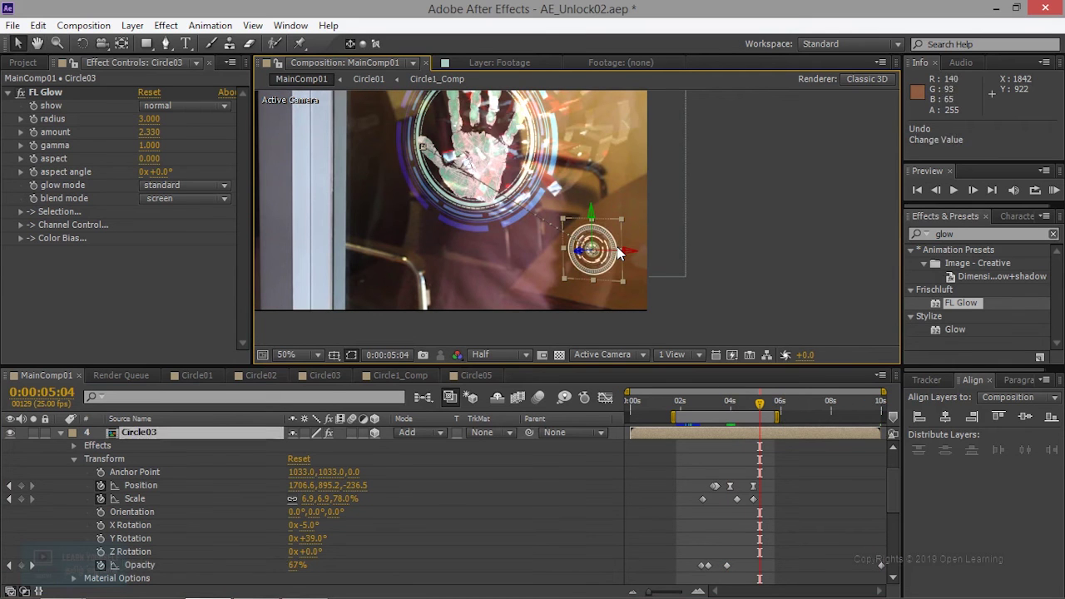
scroll(616, 249, up, 2)
scroll(616, 249, down, 4)
scroll(617, 249, up, 2)
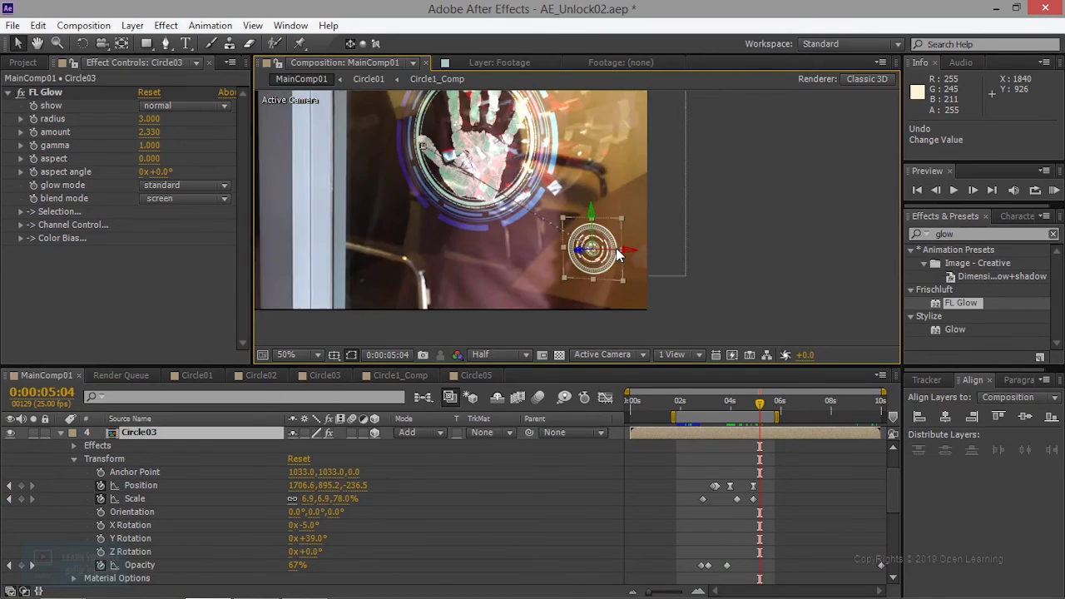
key(j)
key(ctrl+v)
Preview the fade at 0:00:06:03, then undo twice to restore 67% opacity
drag(752, 406, 884, 402)
drag(804, 419, 784, 413)
click(784, 412)
key(period)
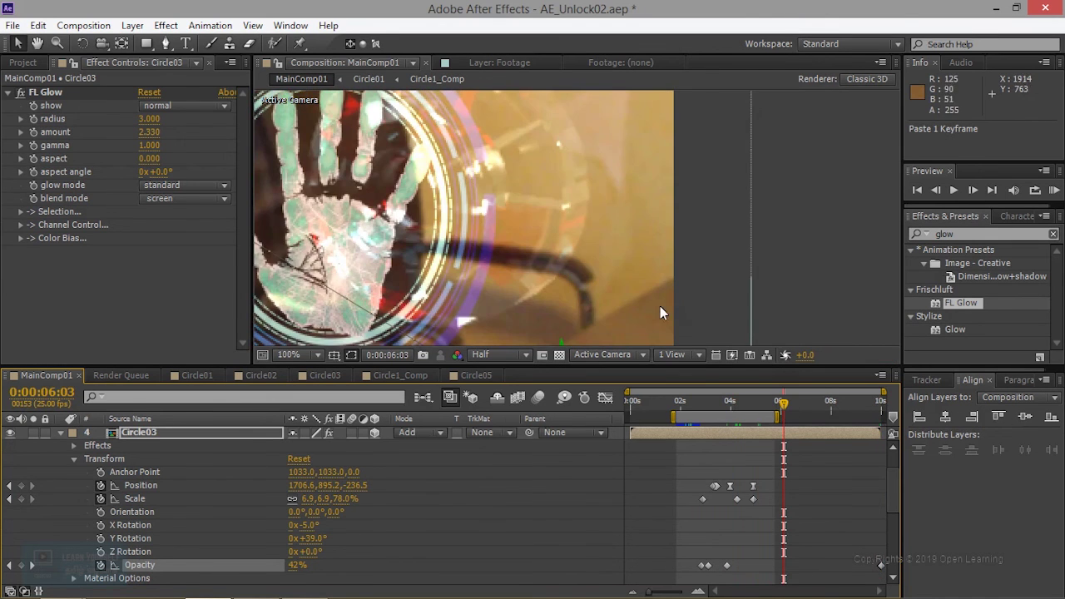
key(comma)
key(comma)
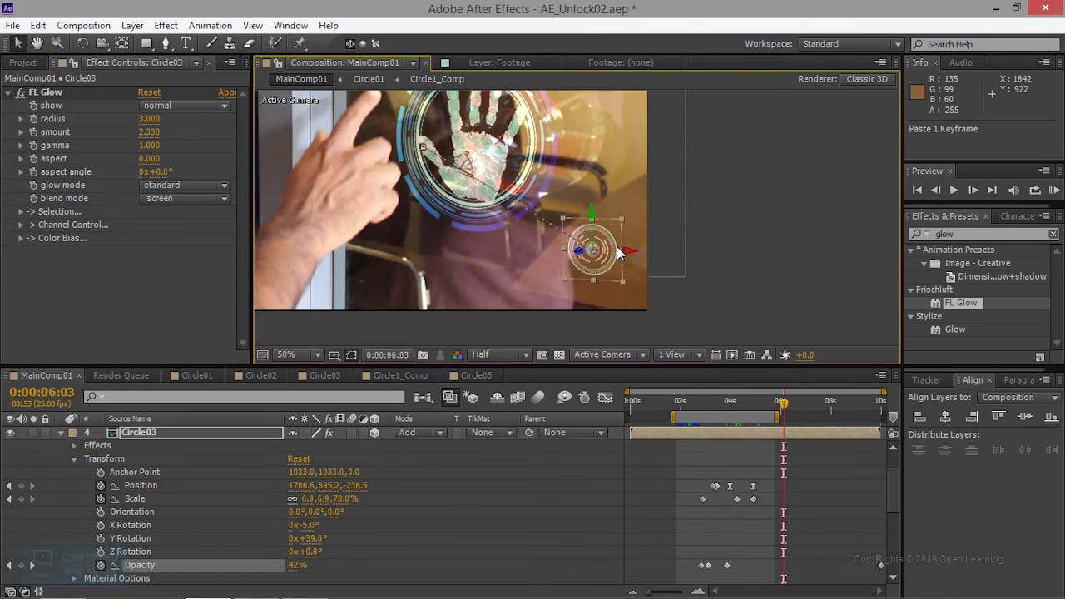
key(ctrl+z)
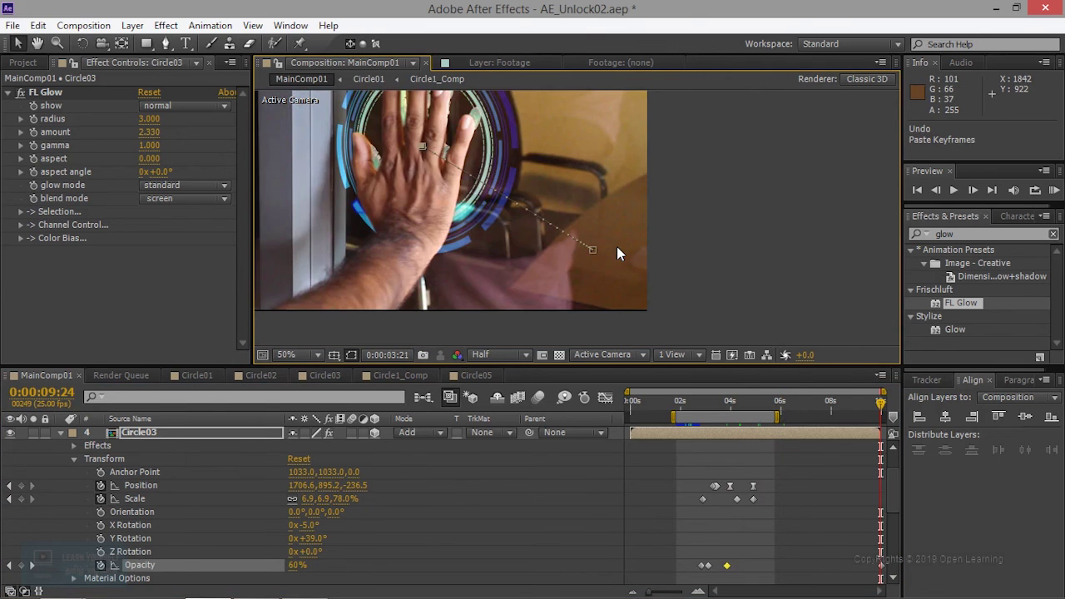
key(ctrl+z)
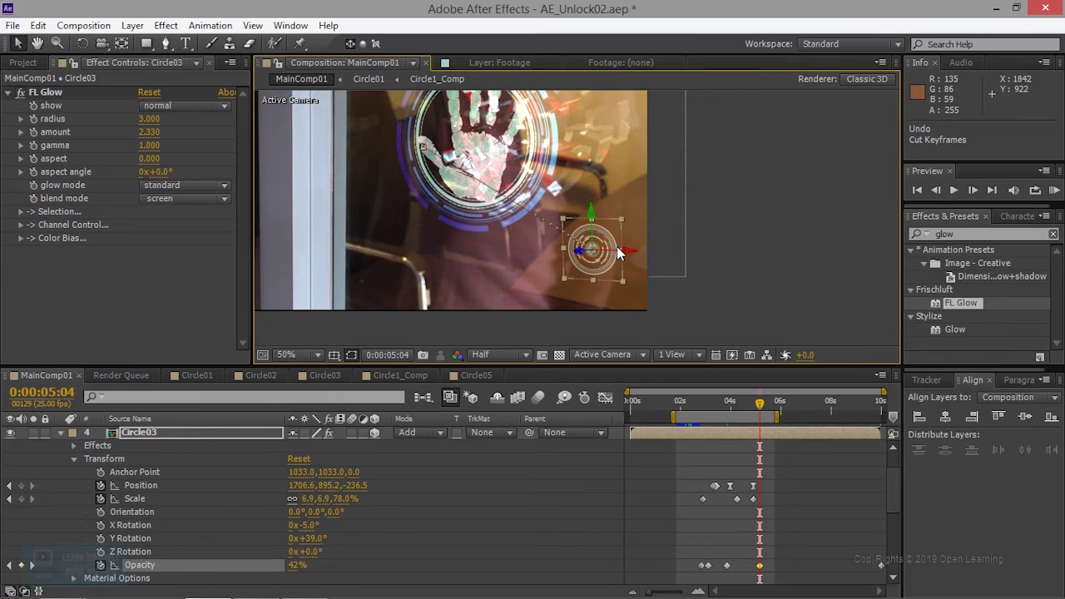
key(ctrl+z)
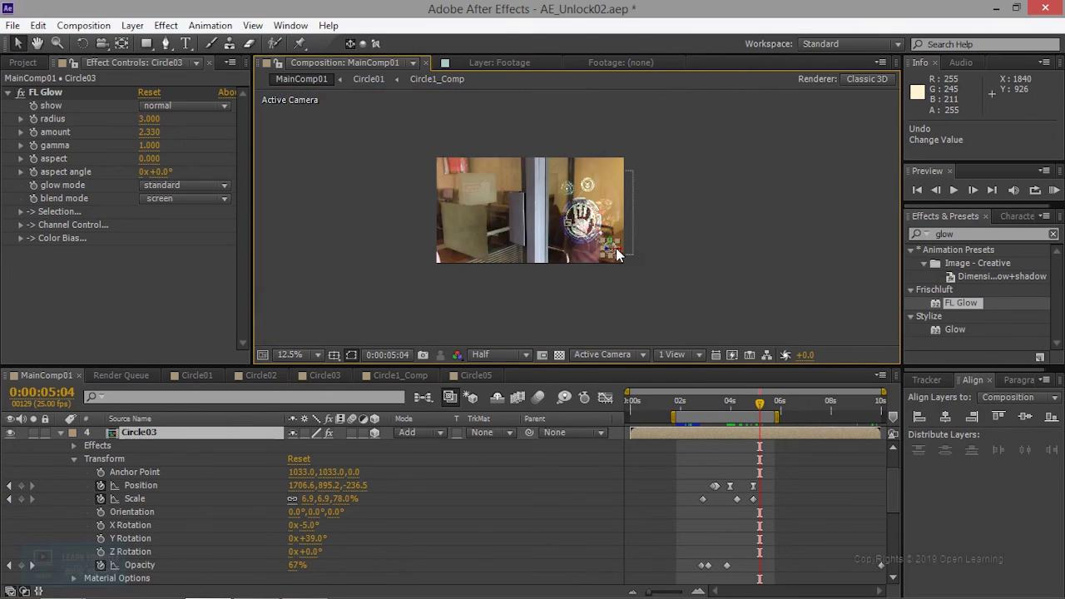
scroll(616, 254, down, 2)
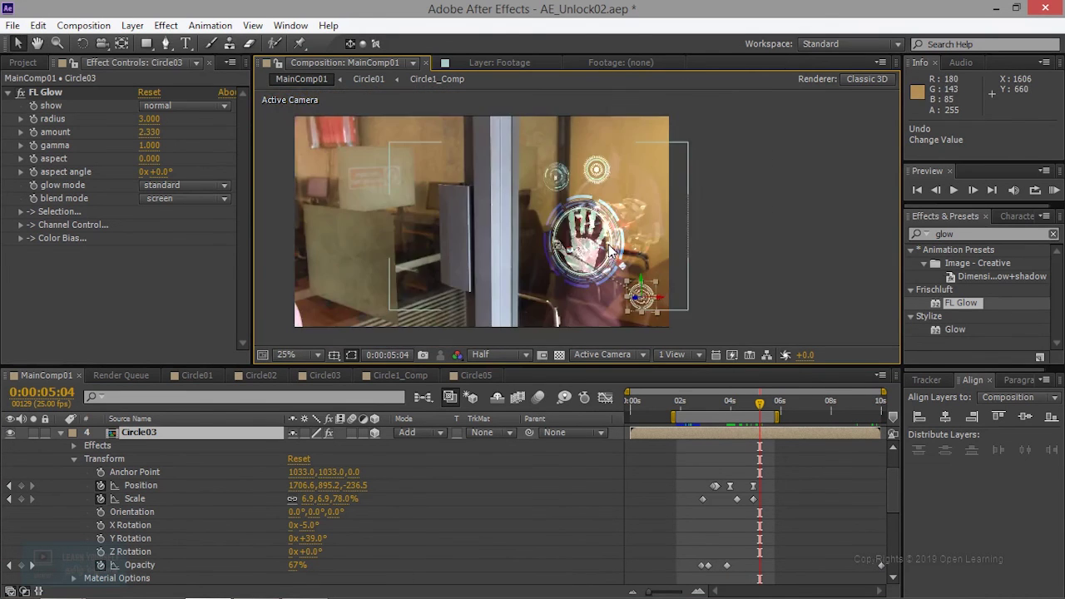
scroll(612, 251, up, 2)
scroll(610, 249, down, 2)
scroll(610, 250, up, 2)
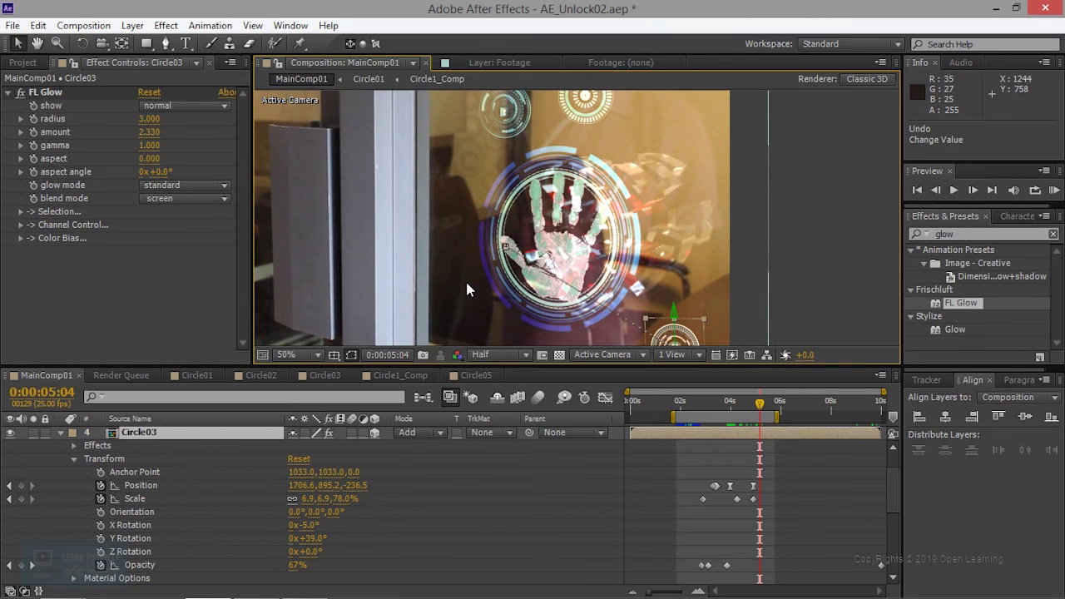